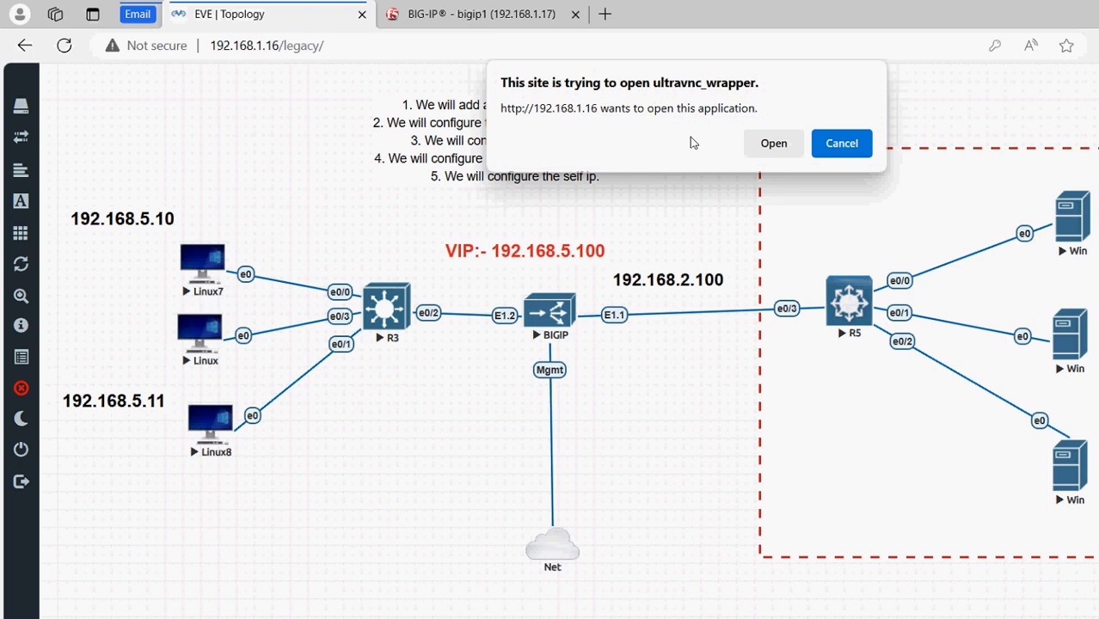
Launch the Windows 7 server's QEMU console and log in with the account password
click(773, 145)
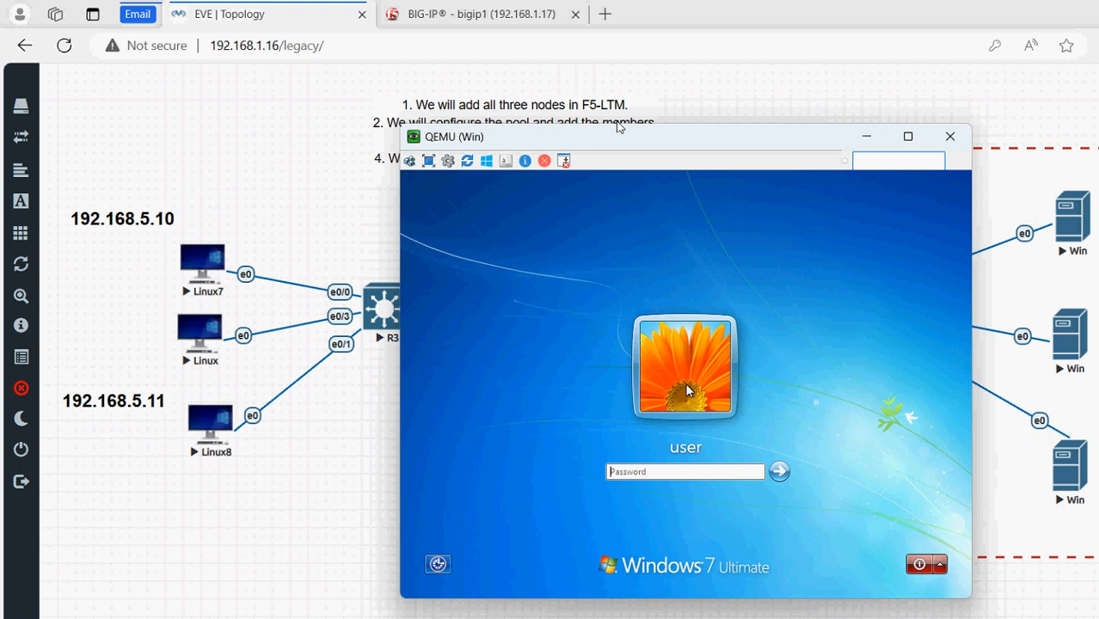
text(•••••••)
key(Return)
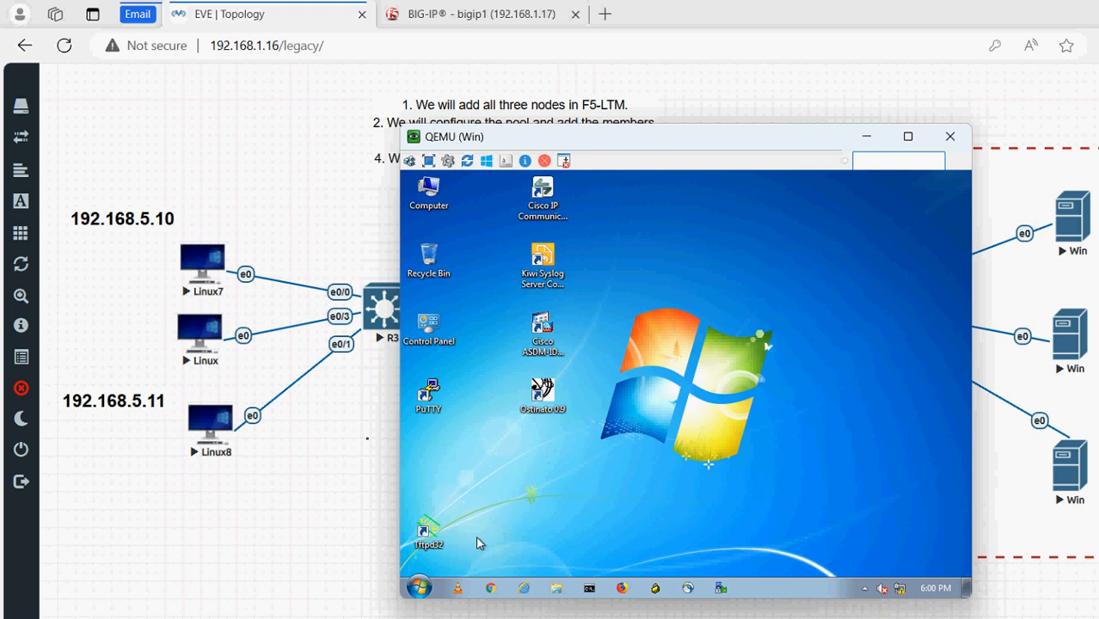
Open C:\inetpub\wwwroot\iisstart.htm in Firefox, showing 'This is Web server 1'
click(420, 588)
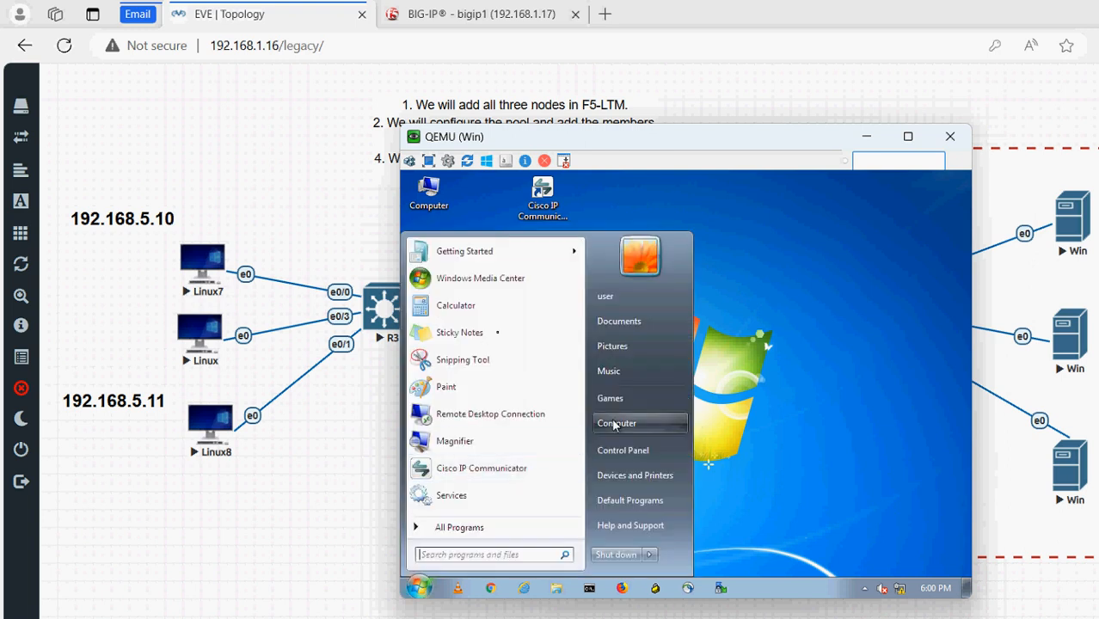
click(625, 423)
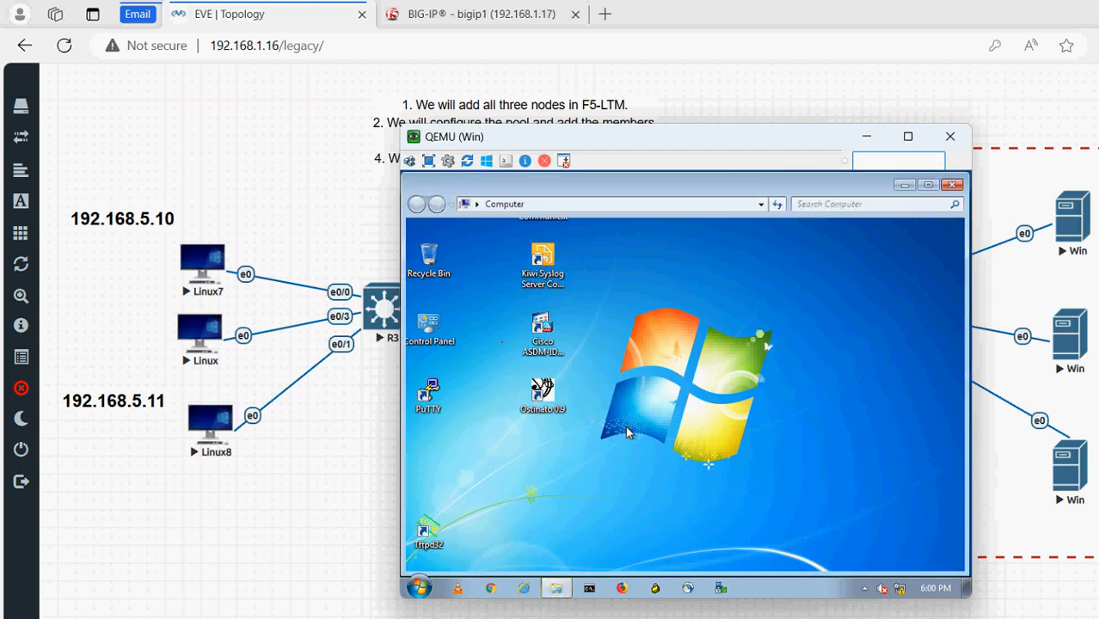
double_click(606, 286)
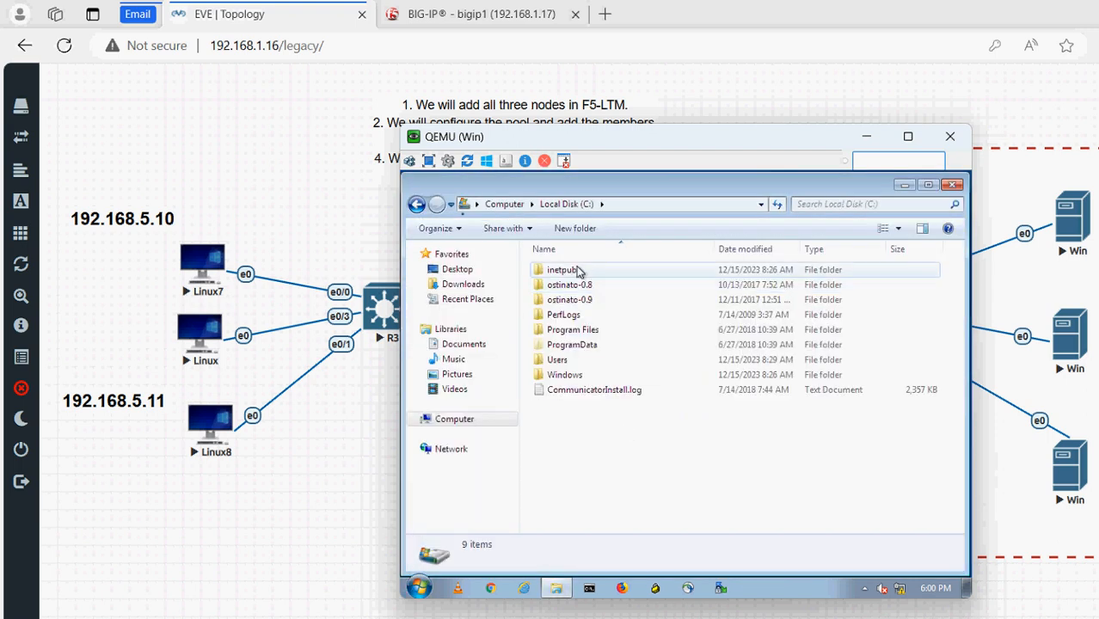
double_click(578, 272)
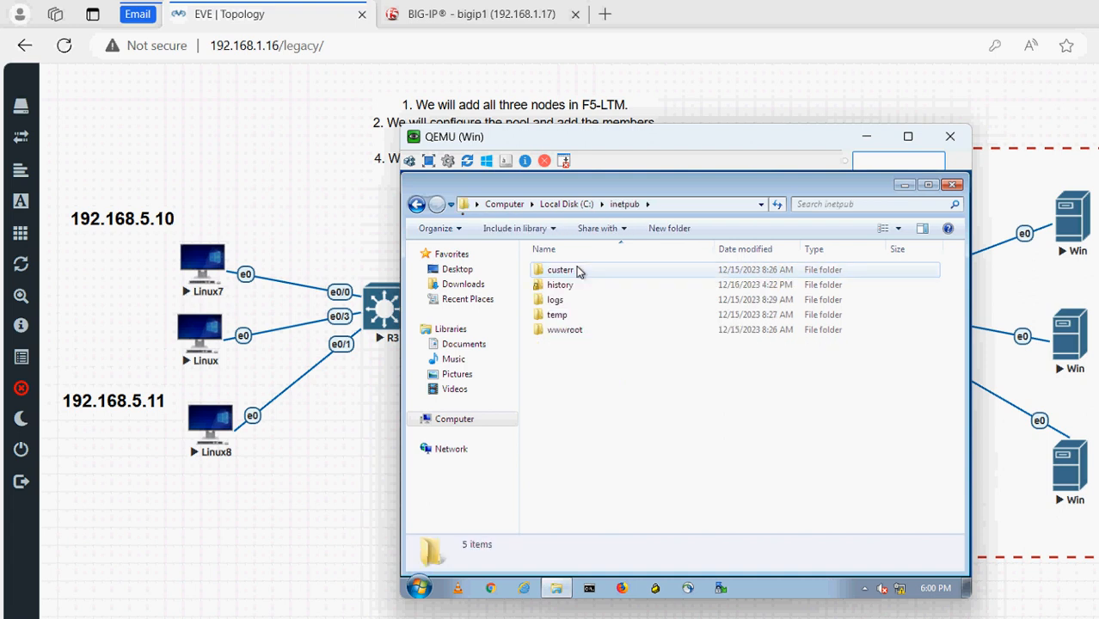
double_click(568, 329)
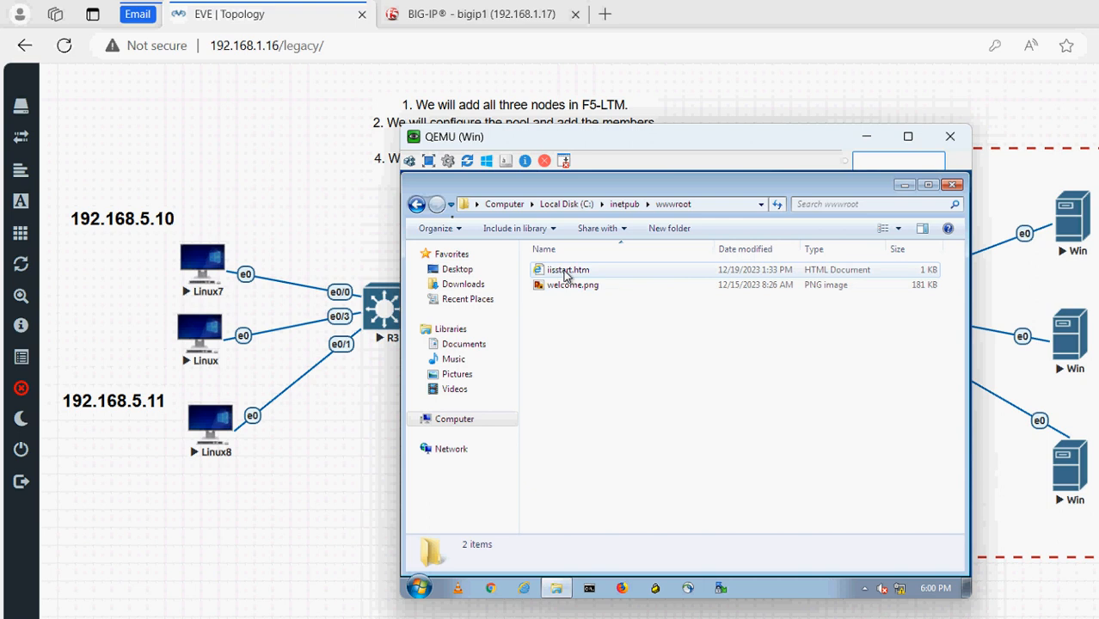
right_click(566, 271)
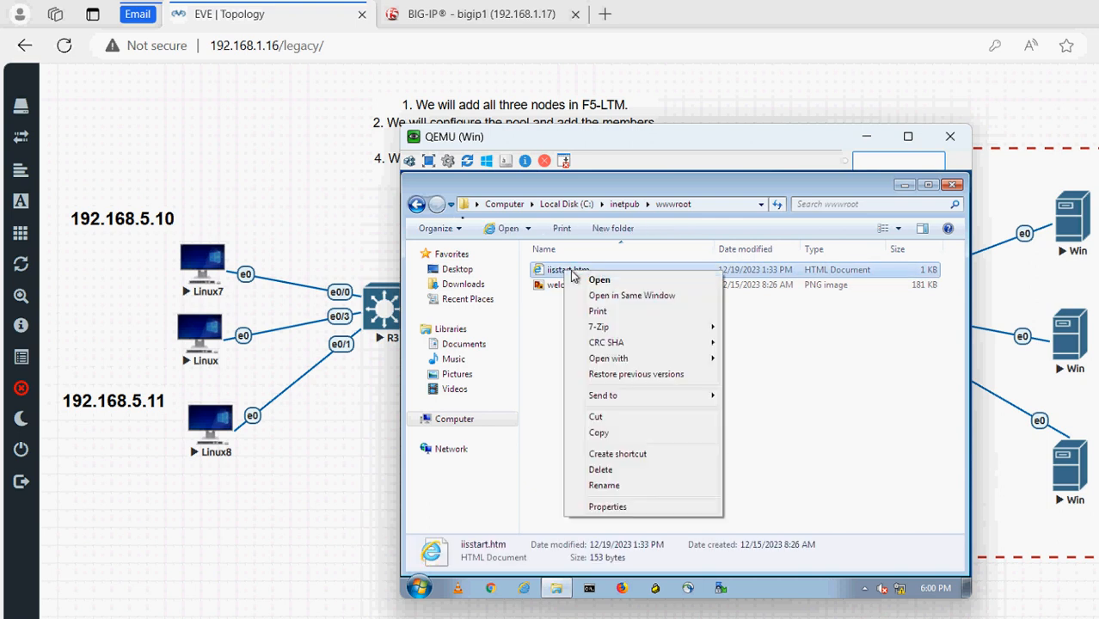
mouse_move(628, 361)
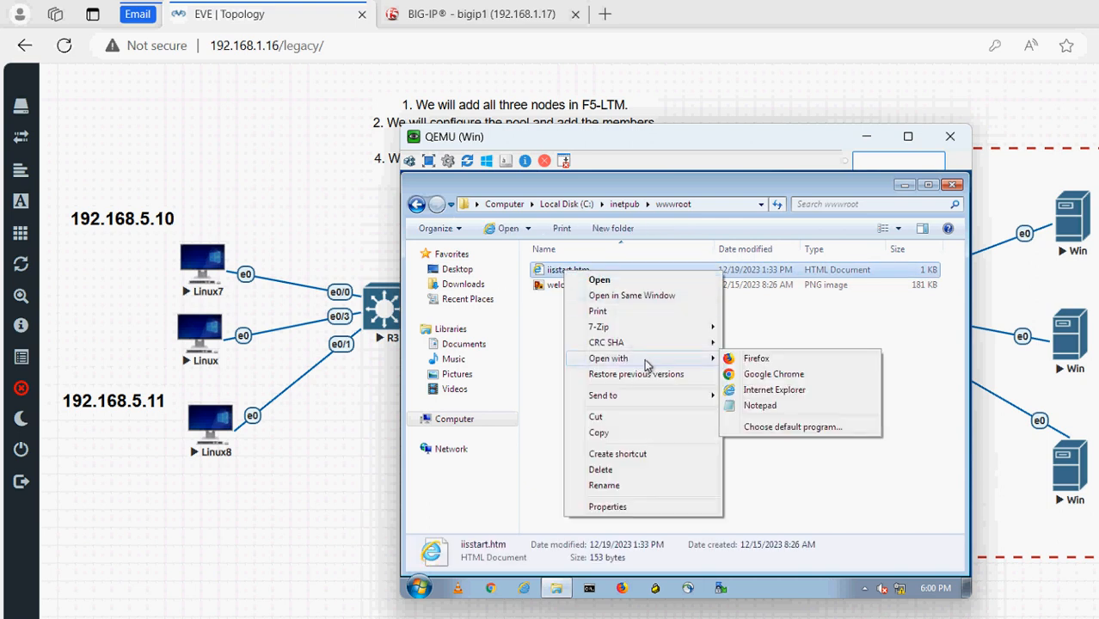
click(764, 361)
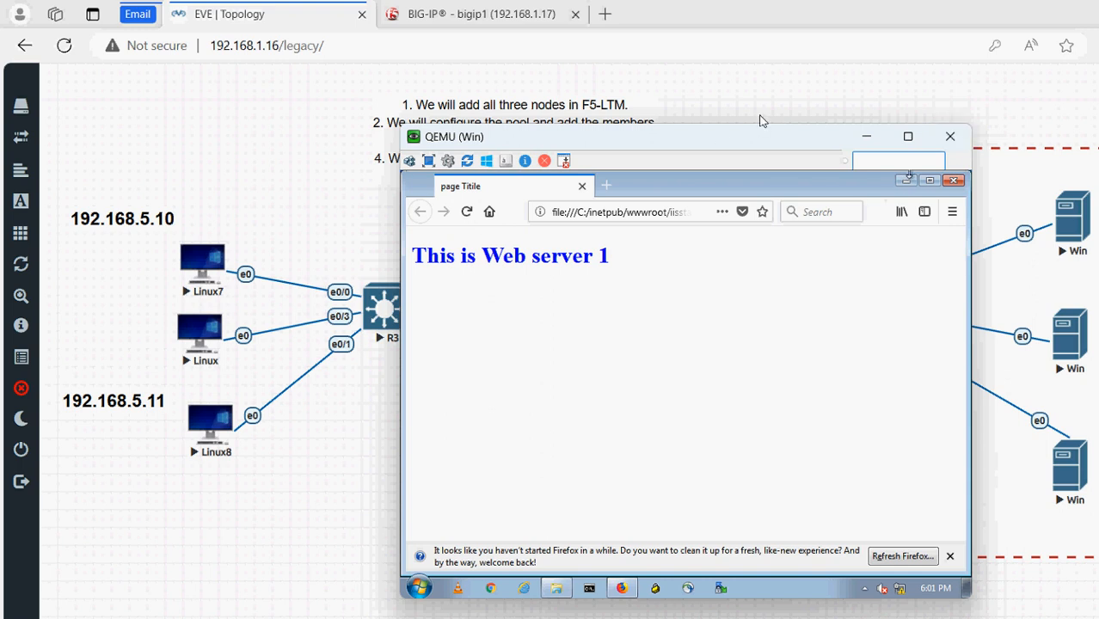
Open the second web server's console and log in with the account password
click(848, 273)
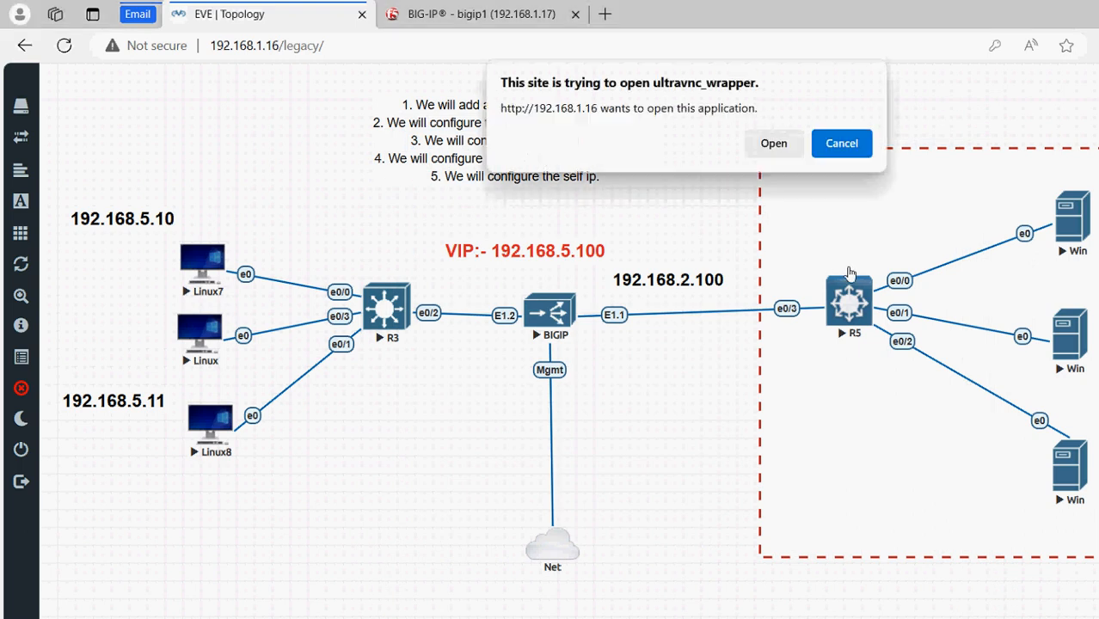
click(776, 141)
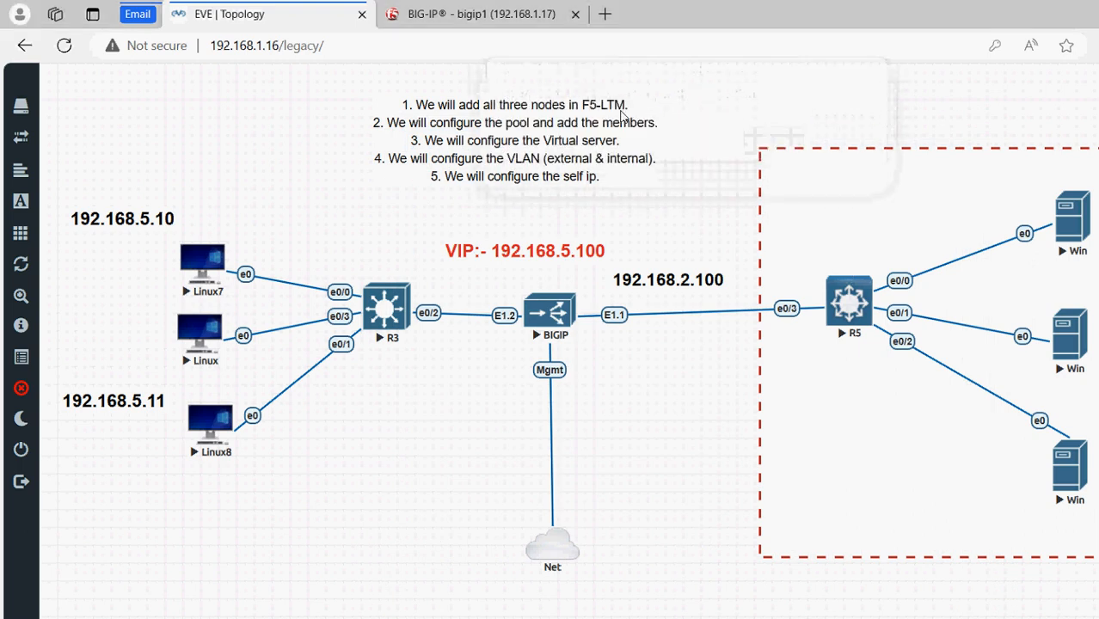
text(•)
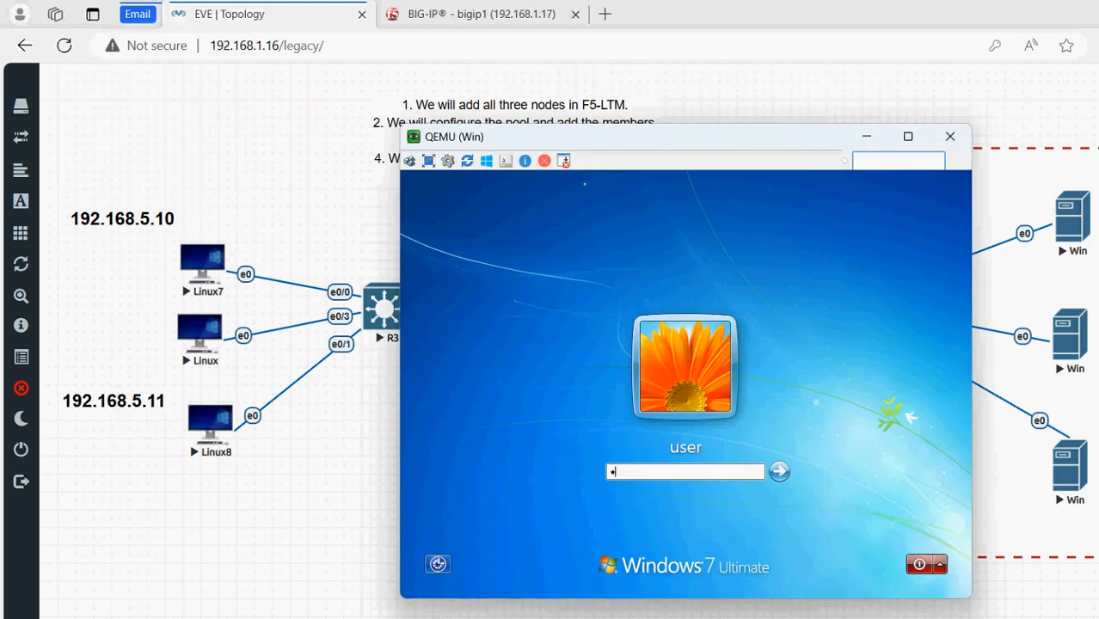
text(••••••)
key(Return)
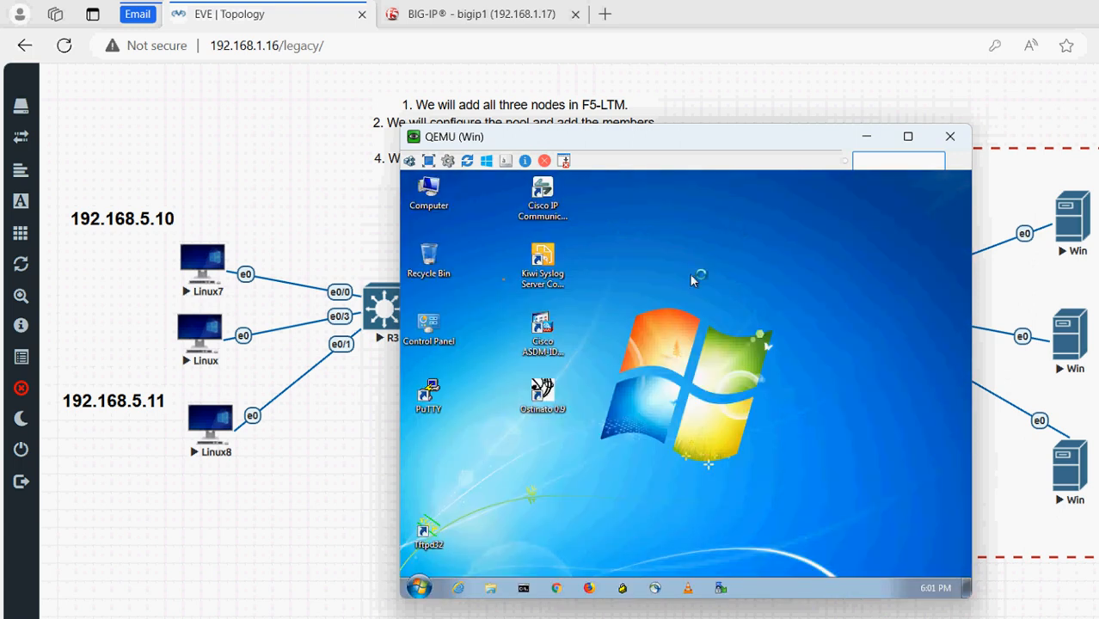
Open C:\inetpub\wwwroot\iisstart.htm in the browser and highlight its heading 'This is WebServer 2'
click(418, 588)
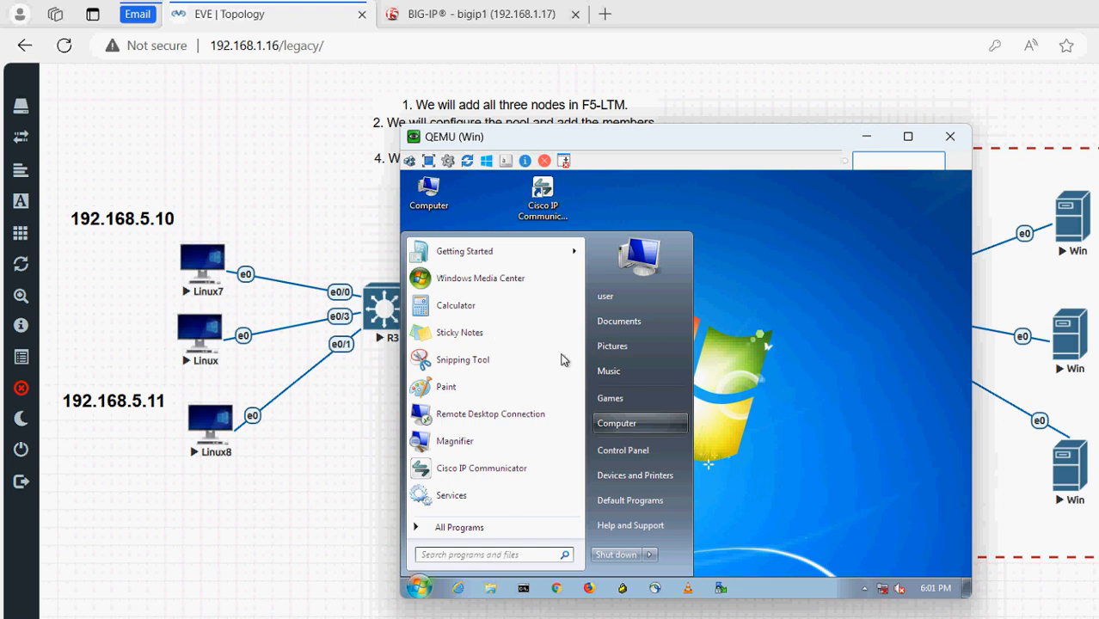
click(642, 417)
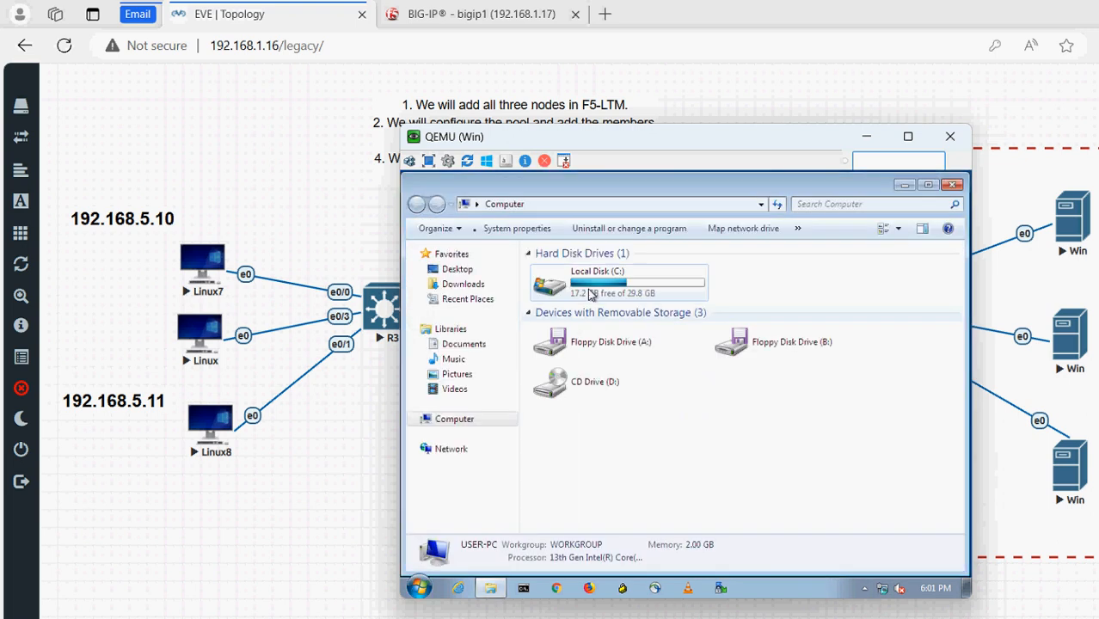
double_click(588, 287)
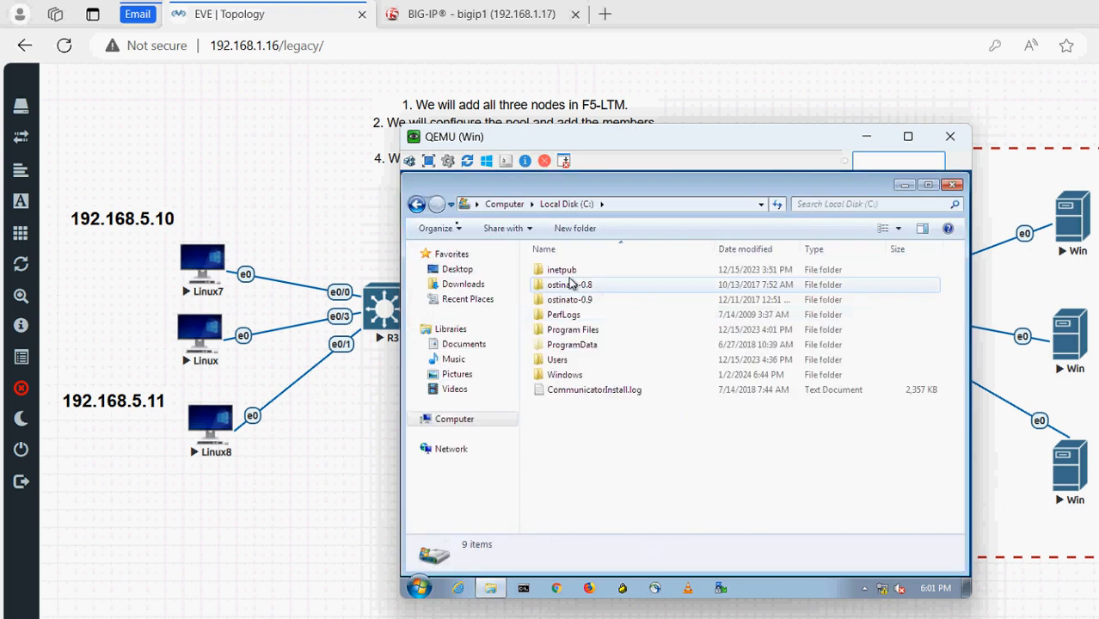
double_click(566, 272)
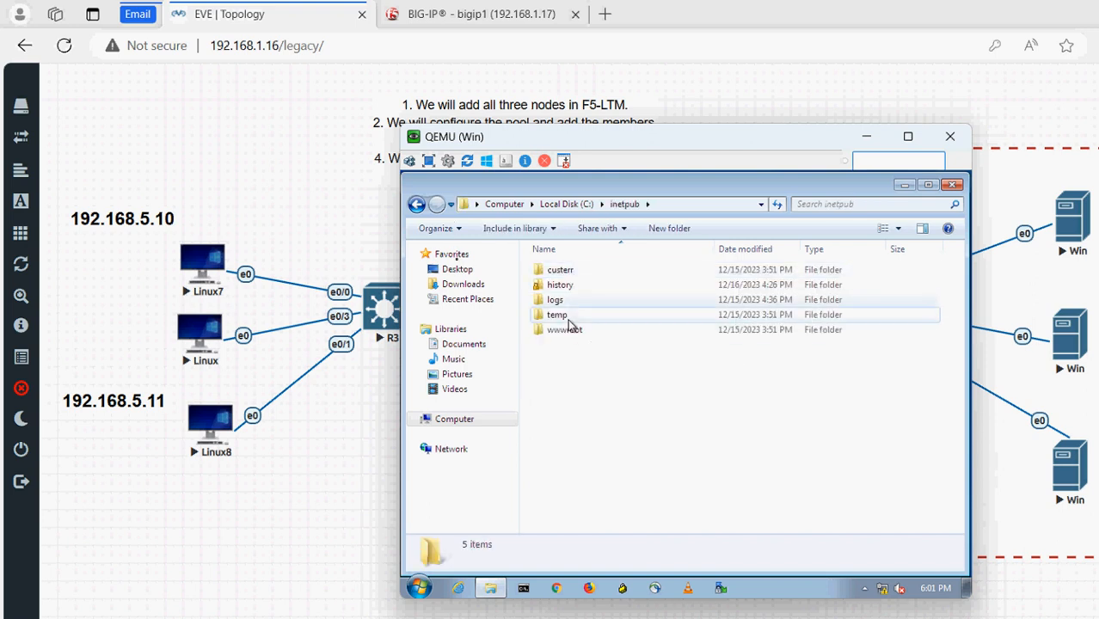
double_click(567, 329)
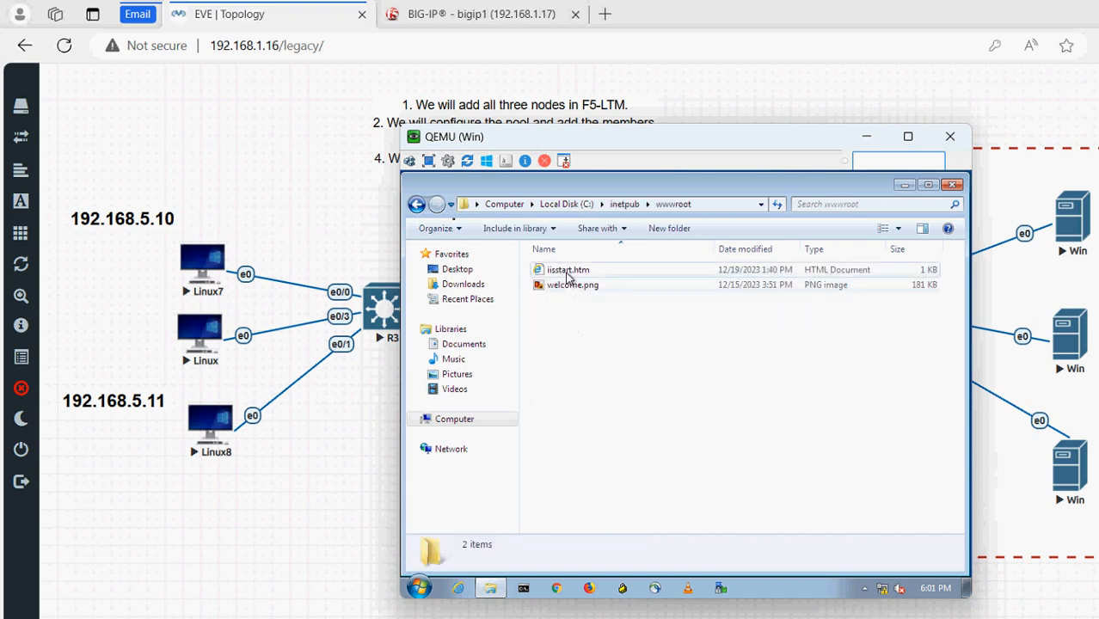
click(568, 272)
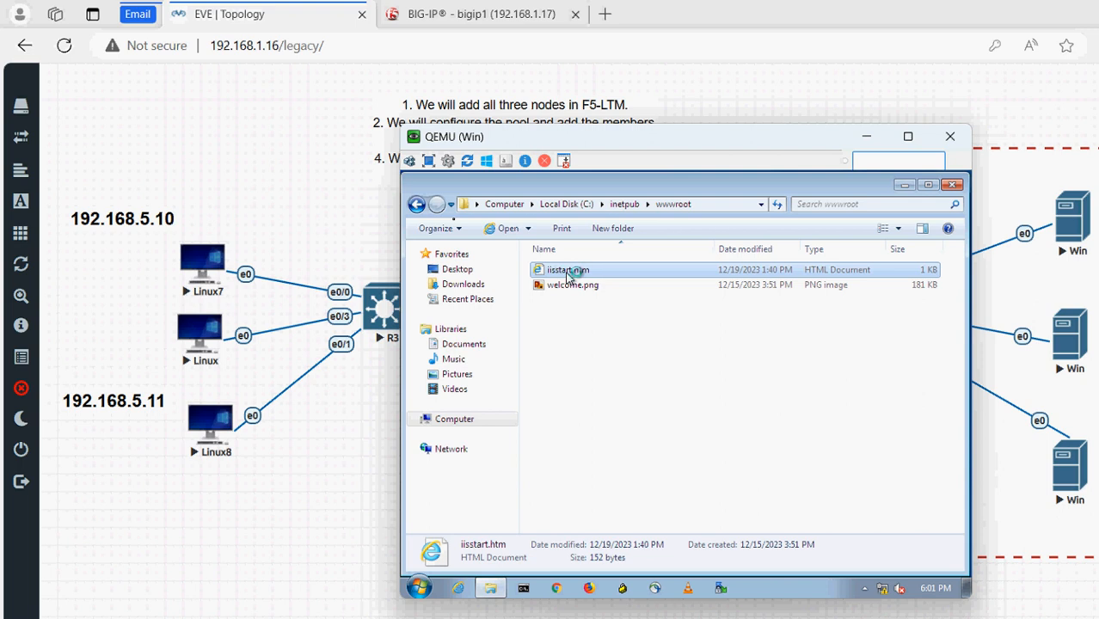
double_click(569, 272)
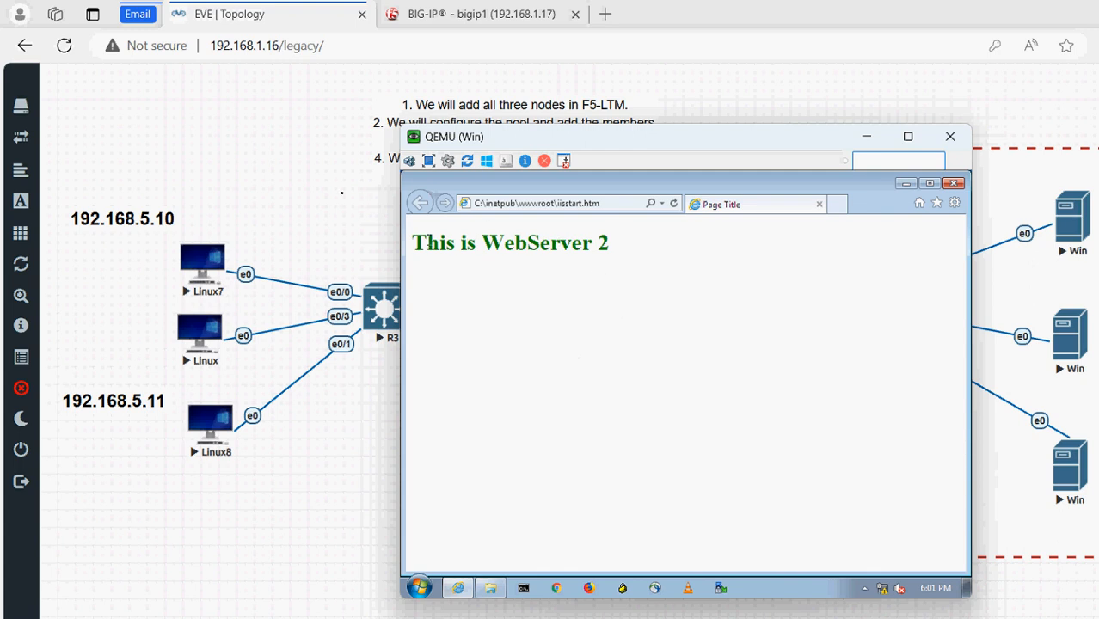
drag(422, 244, 623, 249)
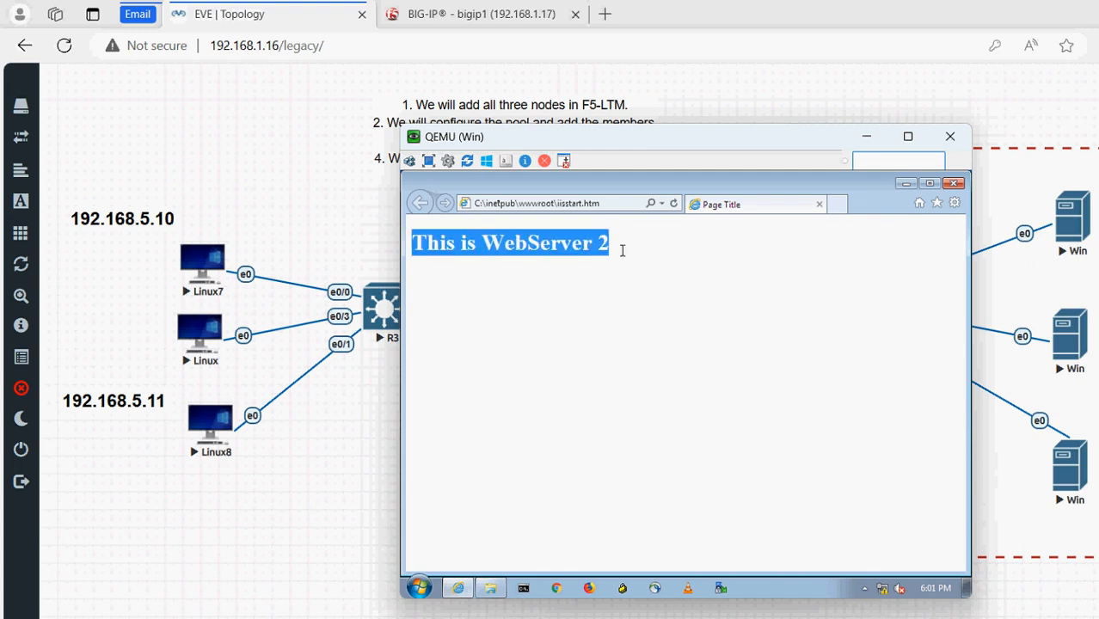
Close the browser and the second server's console, moving on to the third server's console
click(953, 183)
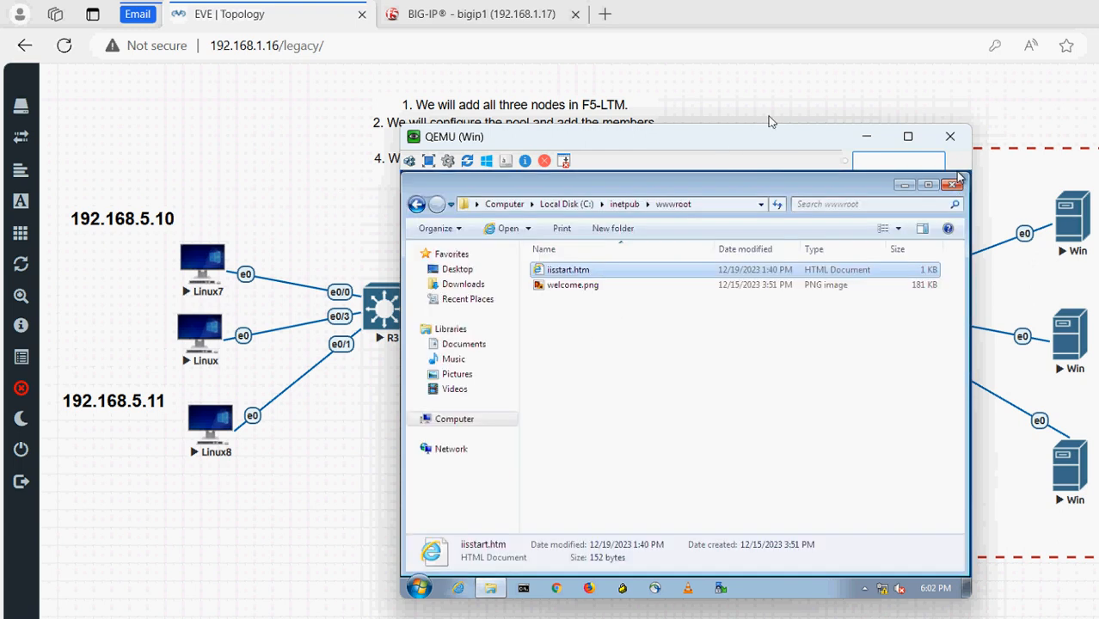
click(950, 136)
click(1070, 464)
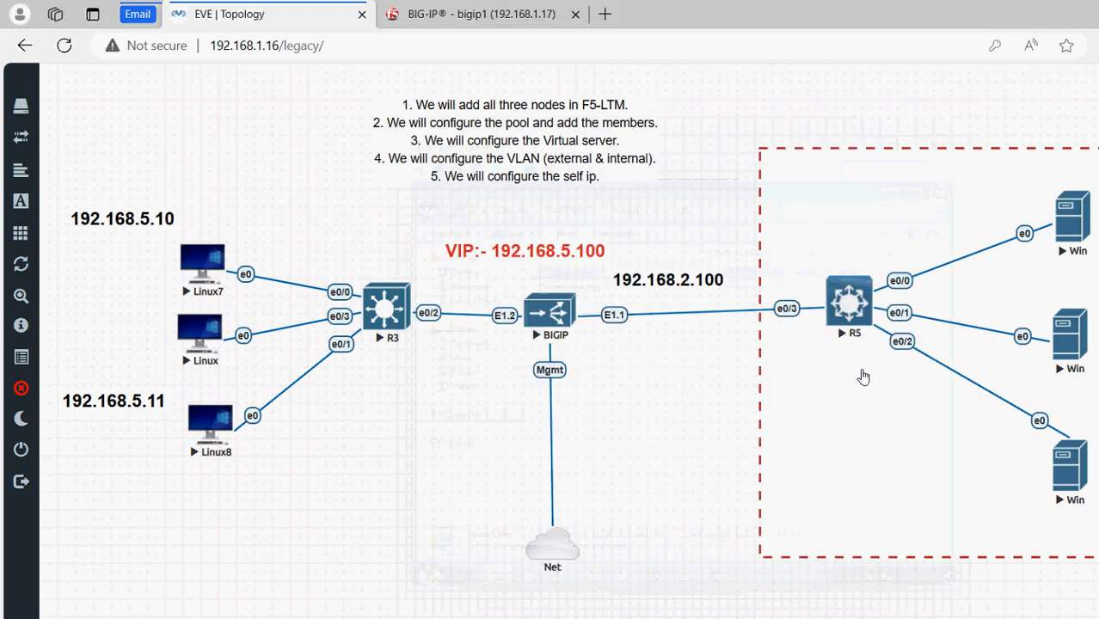
Launch the third server's console and log in with the account password
click(773, 143)
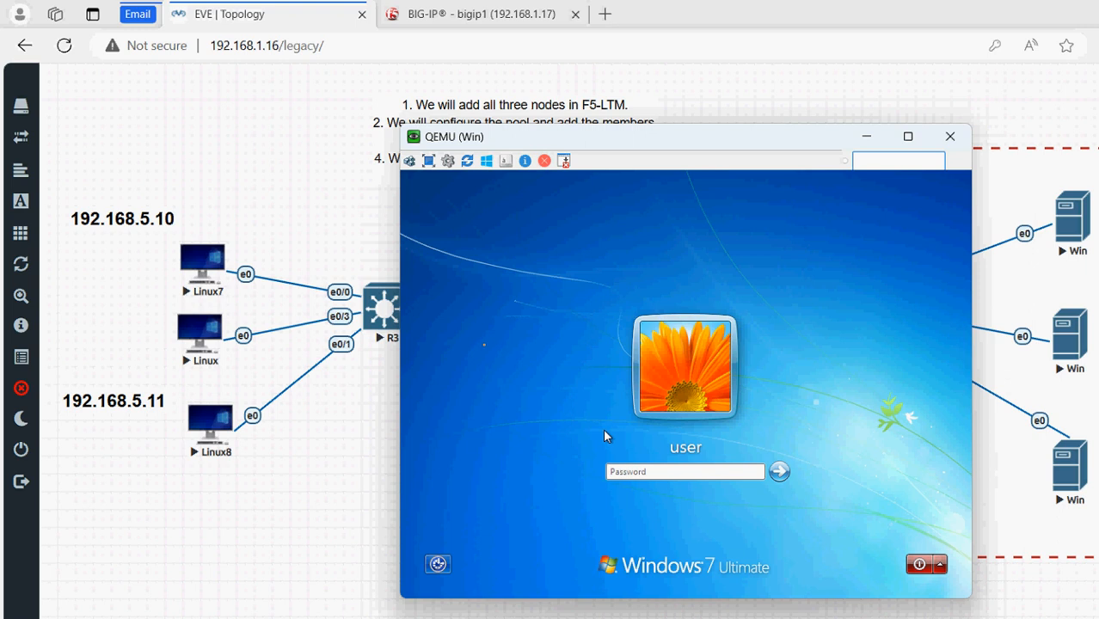
text(123)
key(Return)
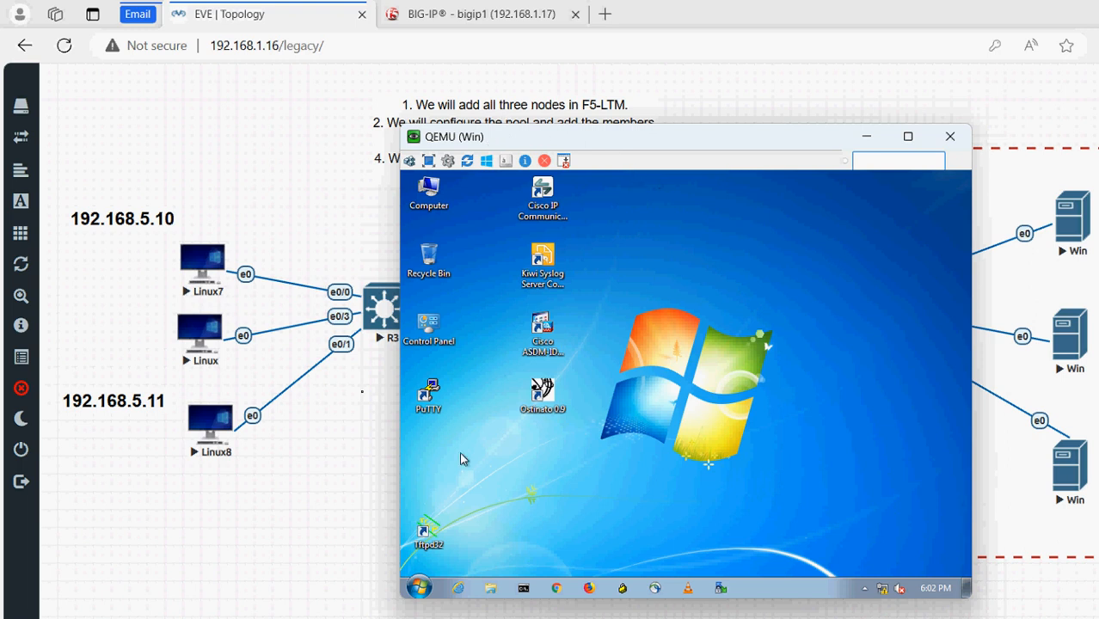
Open C:\inetpub\wwwroot\iisstart.htm showing 'This is WebServer 3', then close the console window
click(425, 592)
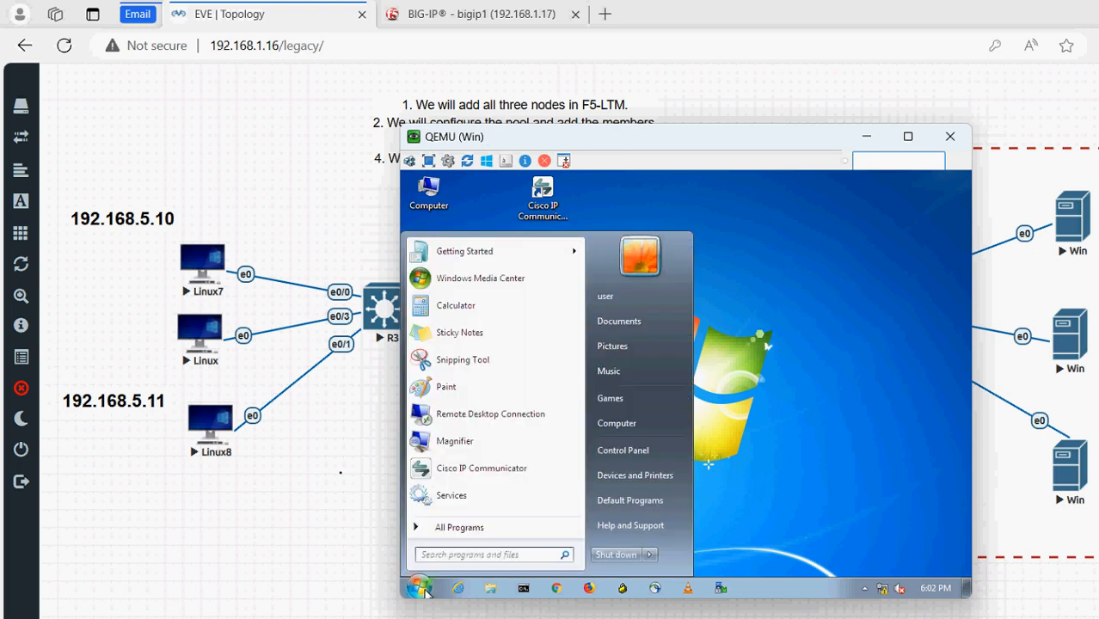
click(623, 423)
double_click(585, 277)
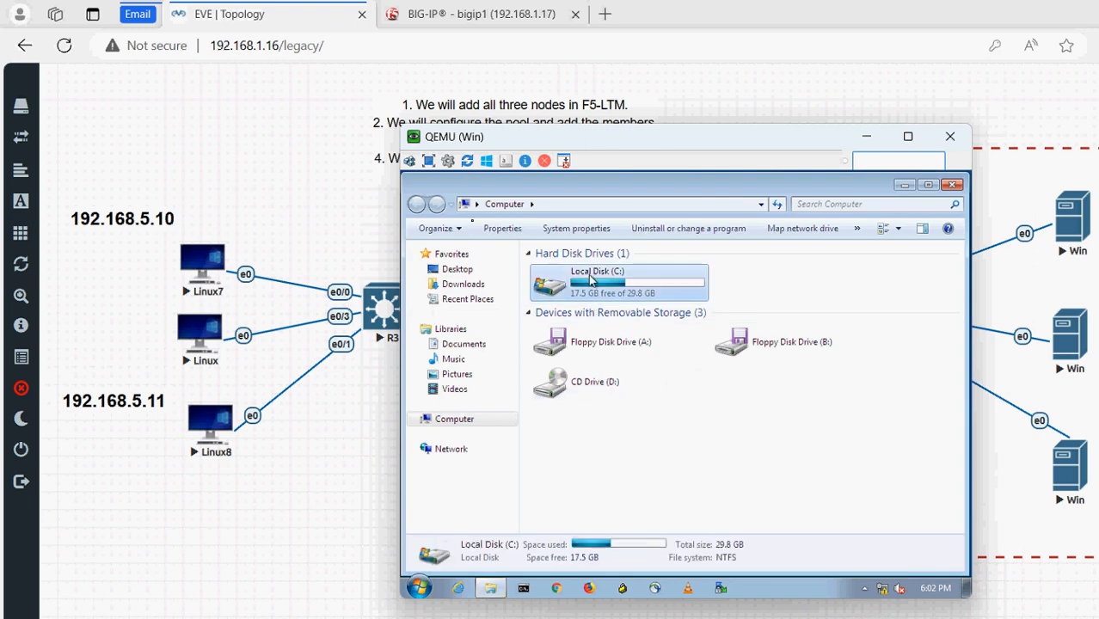
double_click(561, 273)
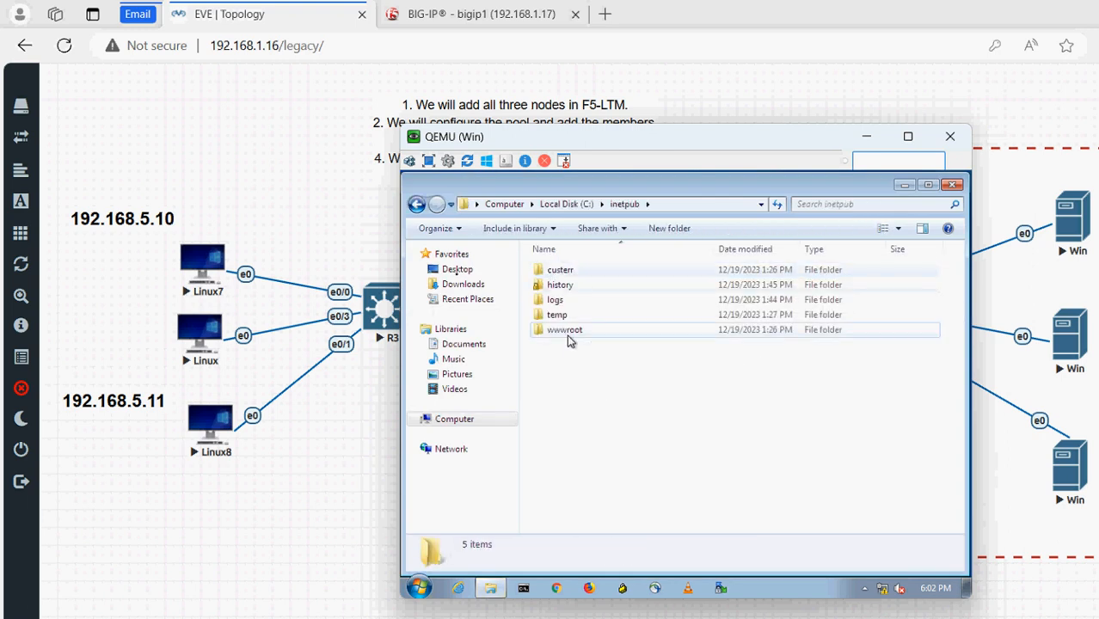
double_click(568, 335)
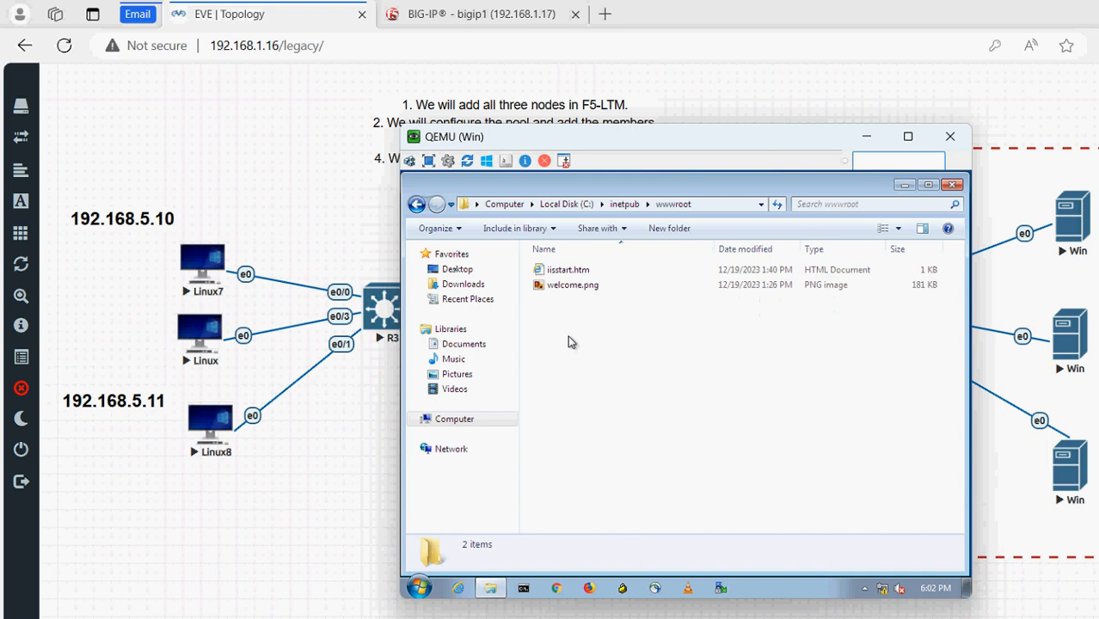
double_click(566, 271)
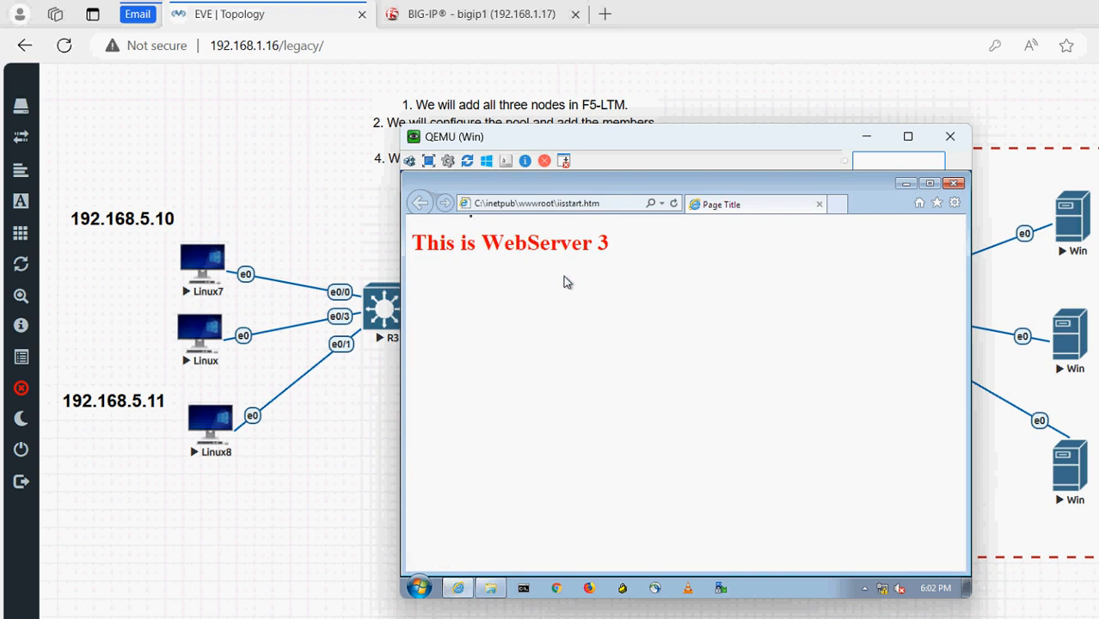
click(949, 137)
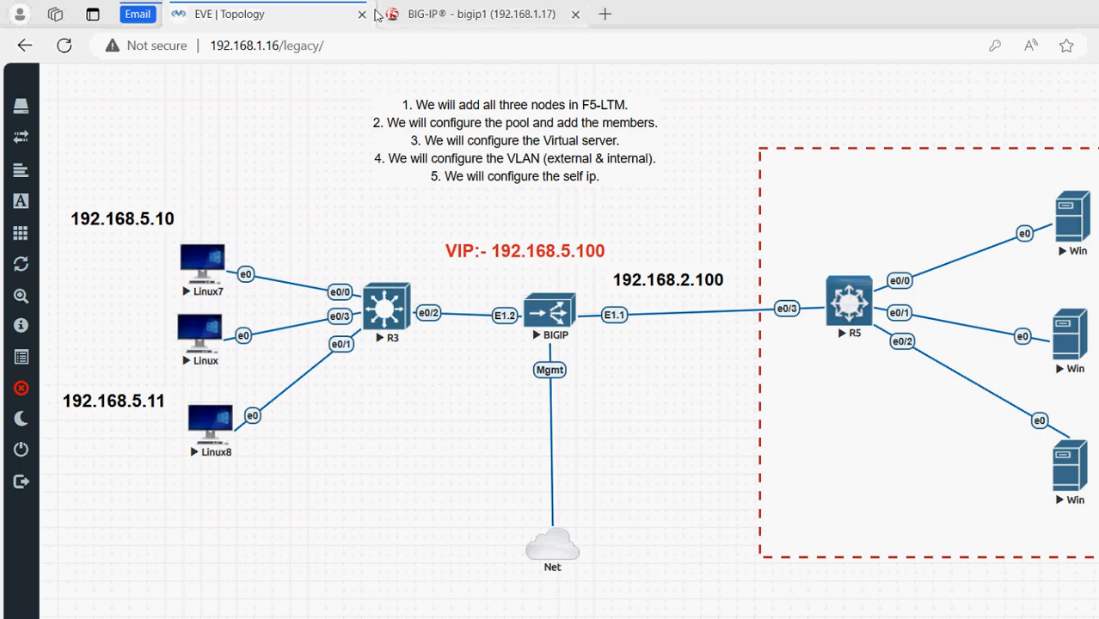
Return to the BIG-IP management page and expand Local Traffic in the Main menu
mouse_move(375, 15)
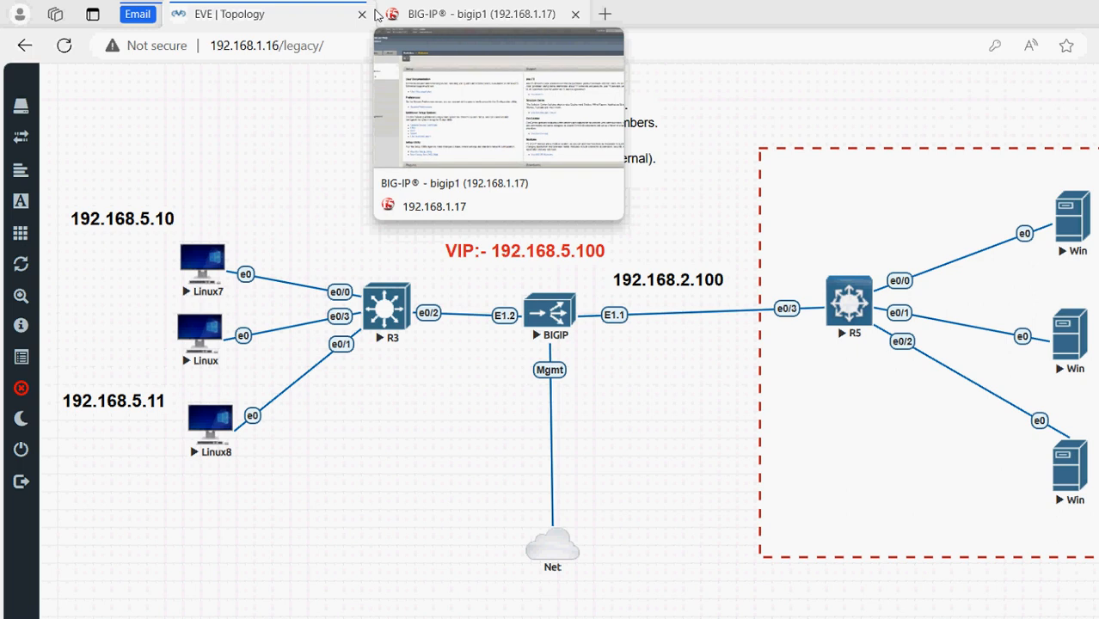
click(375, 15)
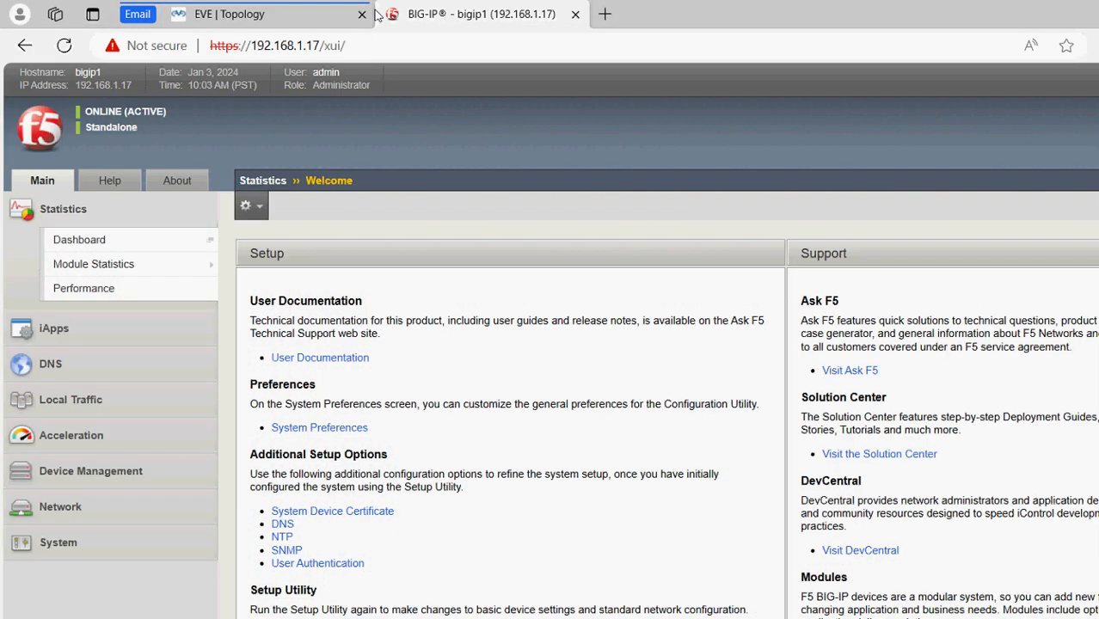
click(256, 24)
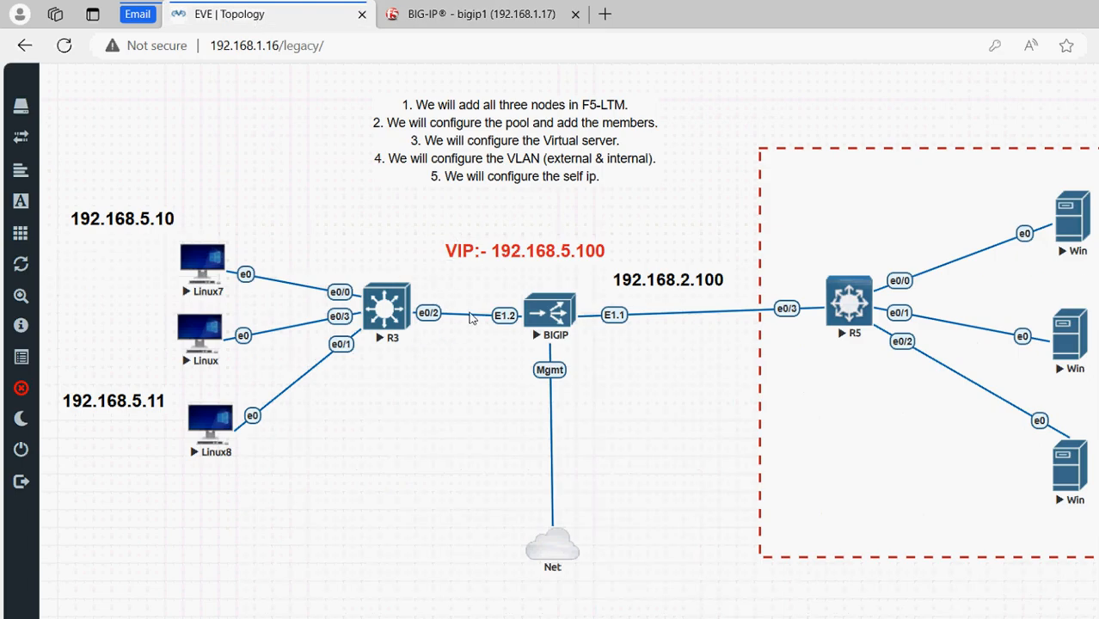
click(392, 17)
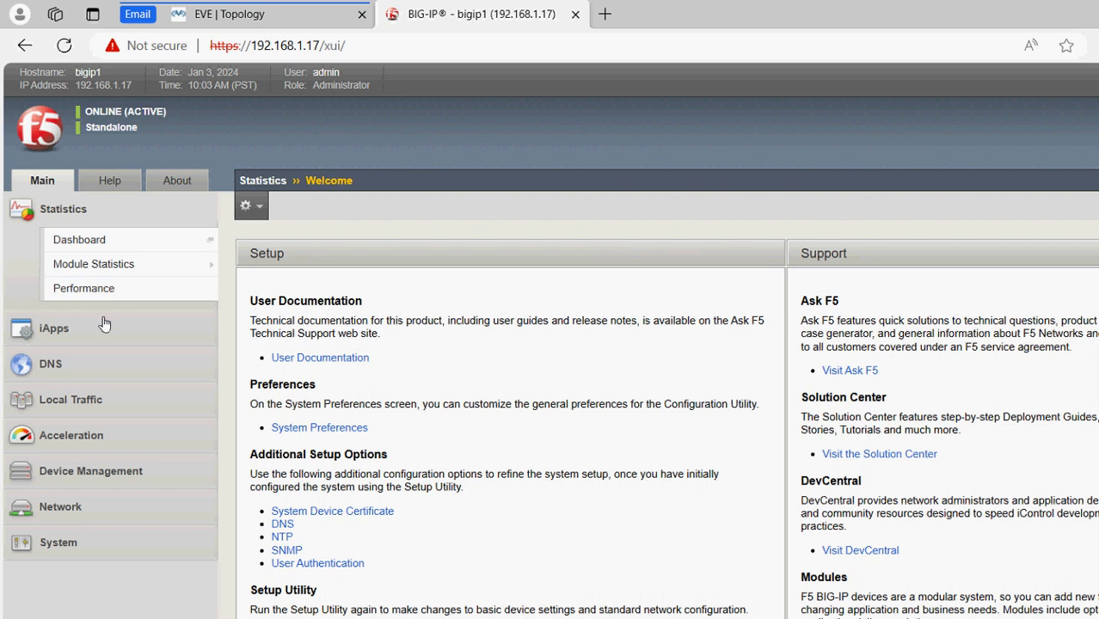
click(105, 399)
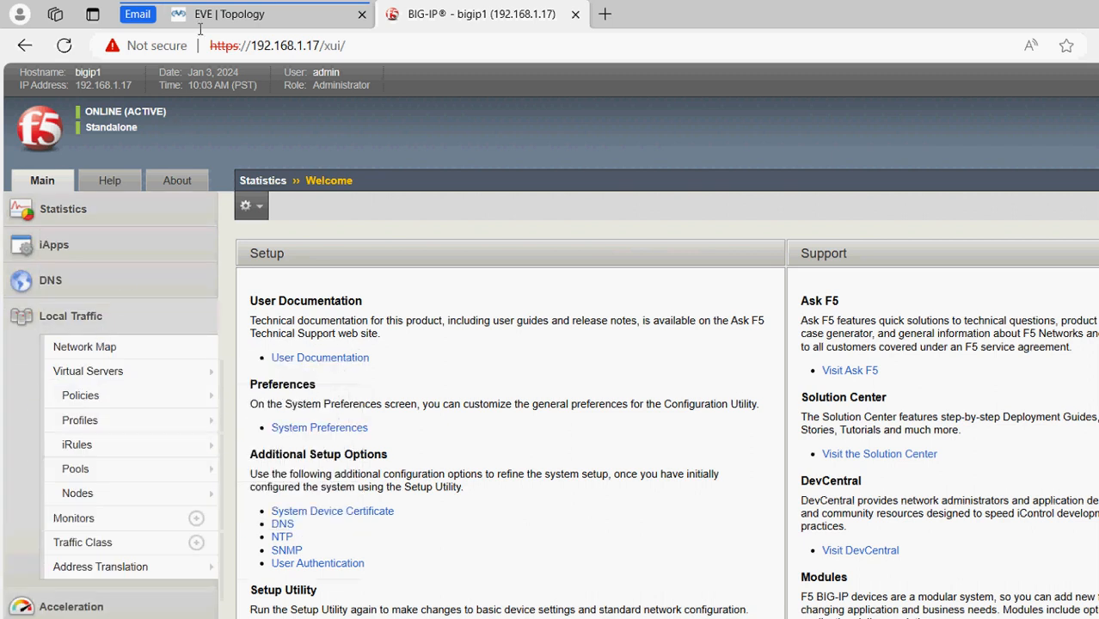
click(230, 13)
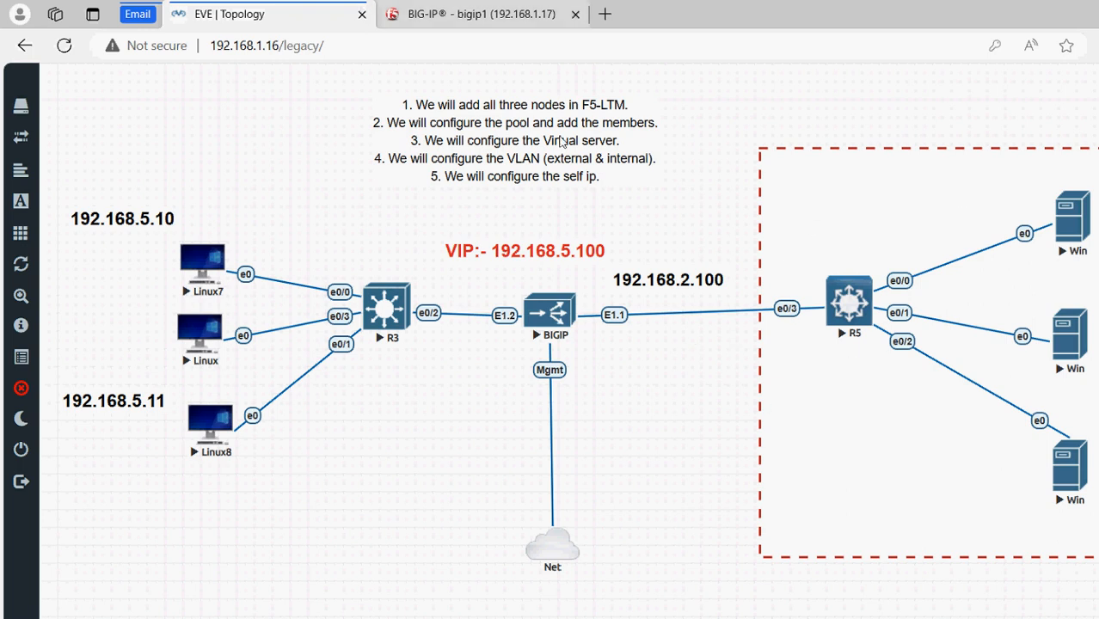
click(394, 10)
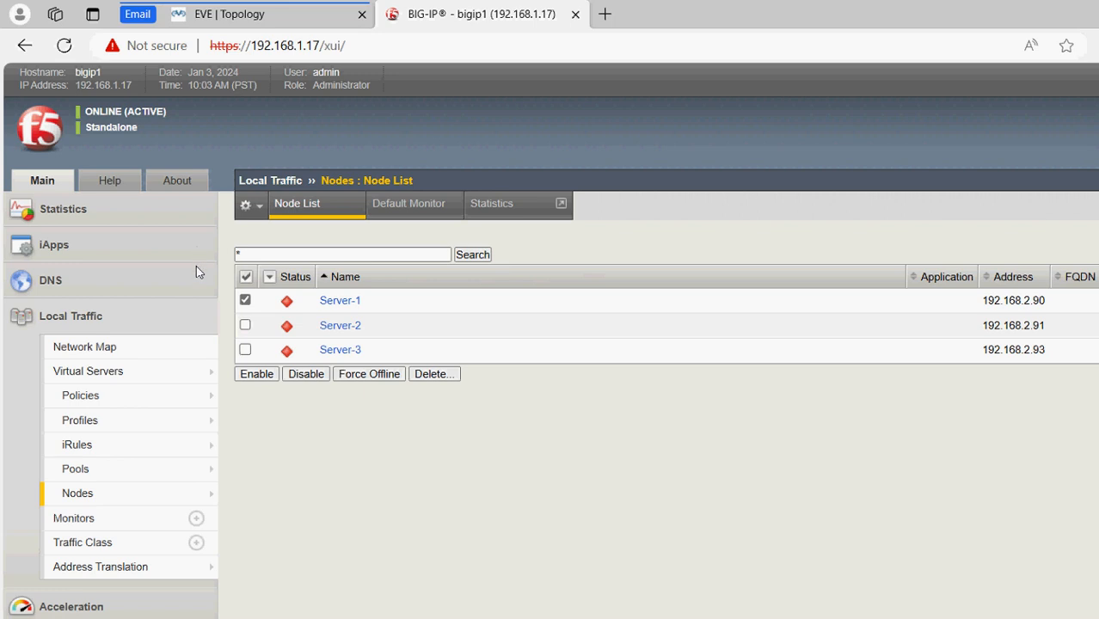
Delete the old nodes Server-1, Server-2 and Server-3 from the Node List
click(246, 325)
click(430, 374)
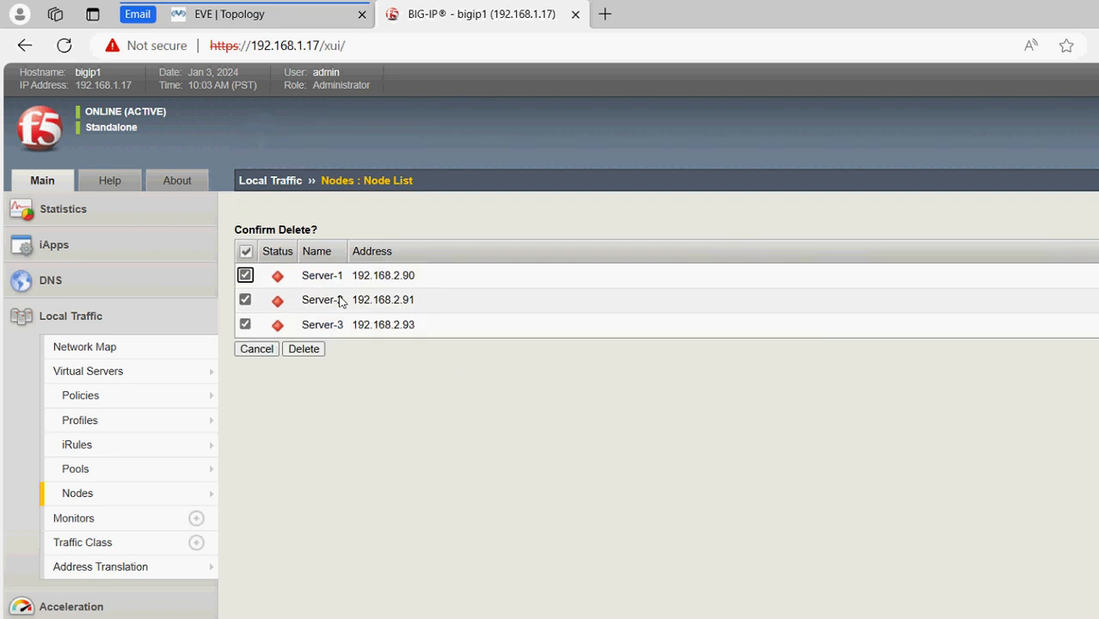
click(304, 348)
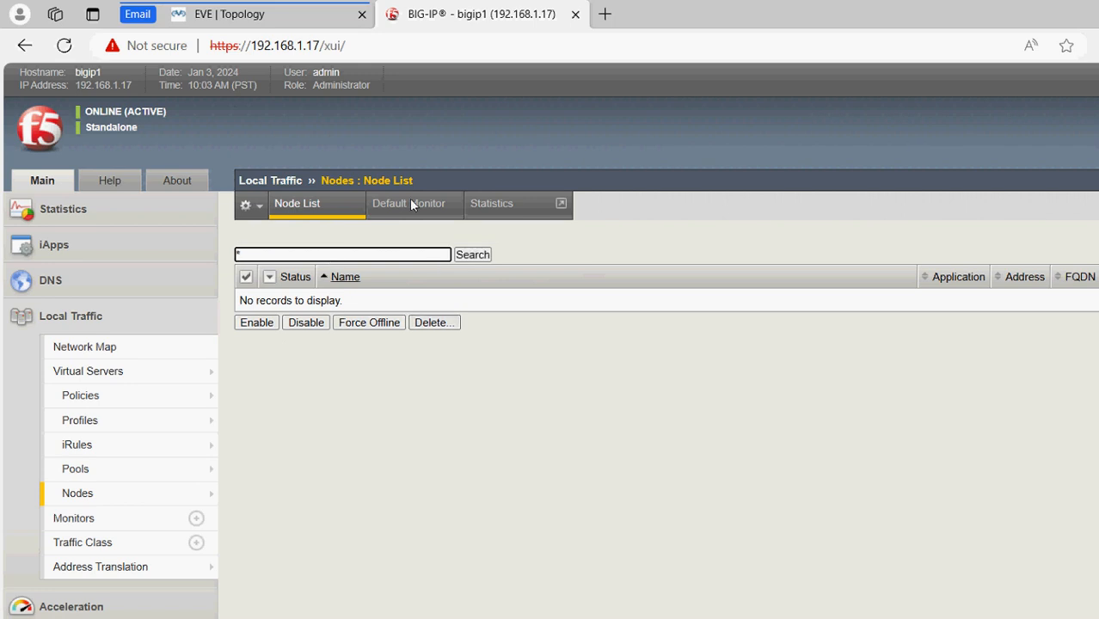
click(1047, 208)
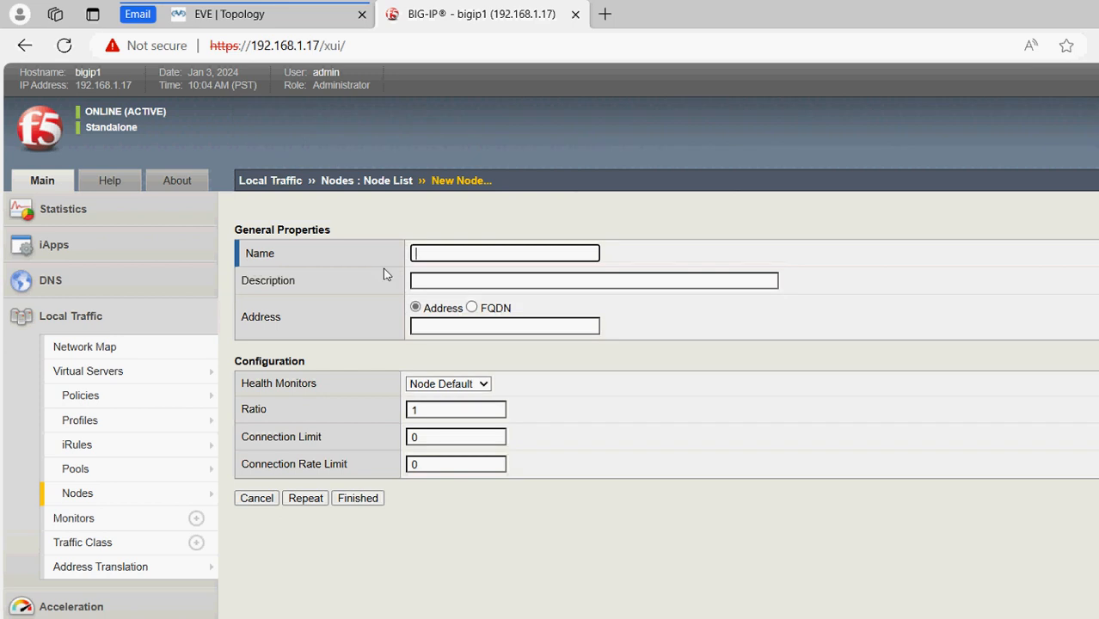
Create node Server-1 with description Server-1 at address 192.168.2.90
text(se)
key(ctrl+s)
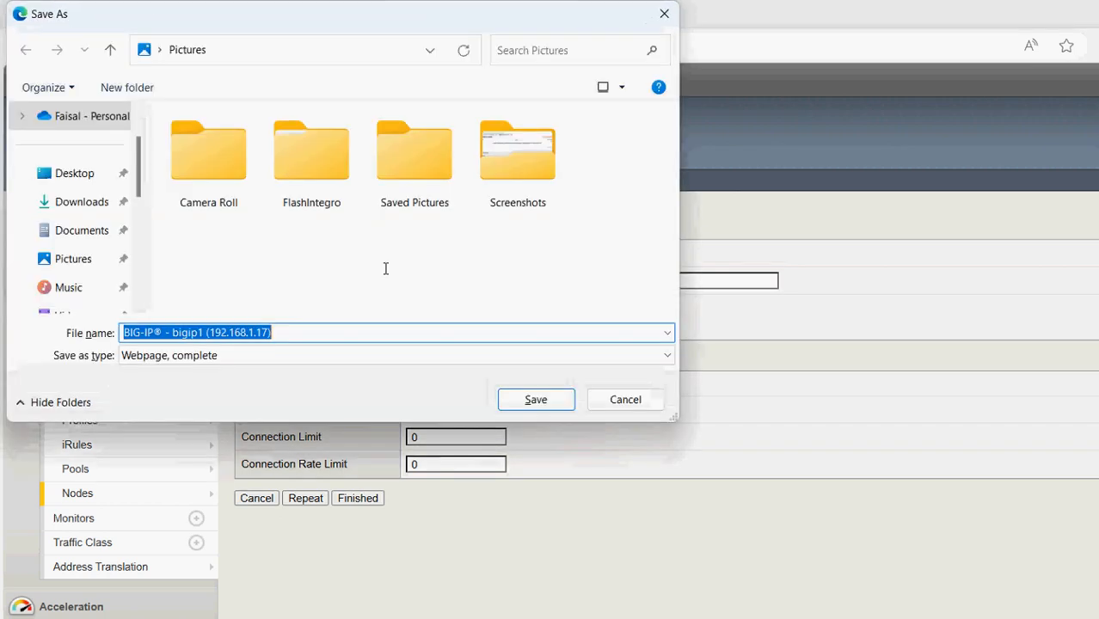
click(625, 400)
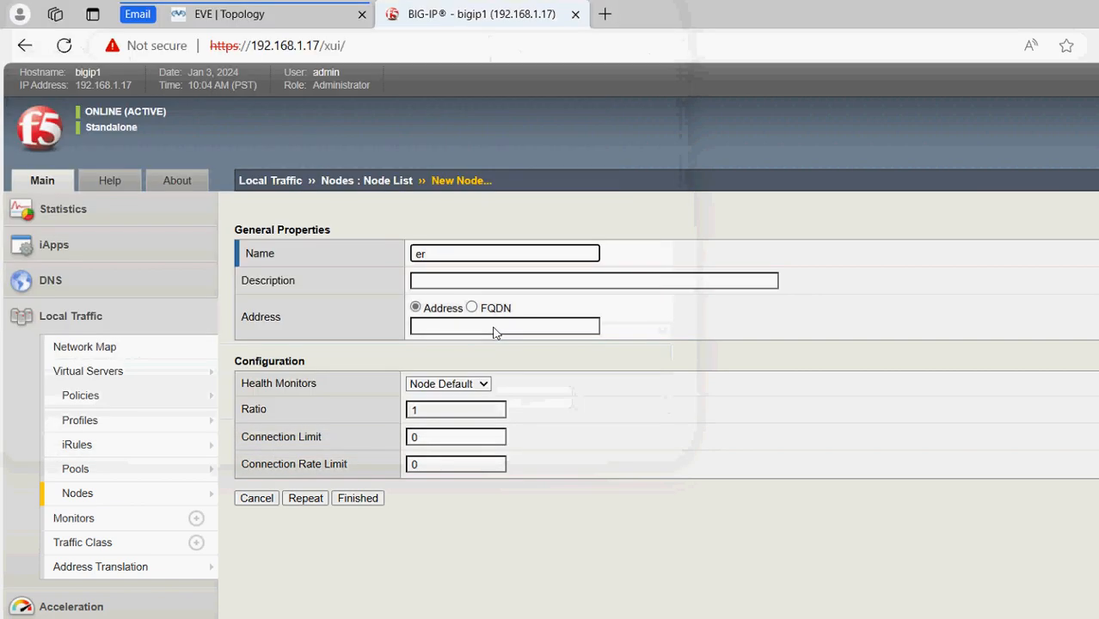
key(BackSpace)
key(BackSpace)
text(Server-1)
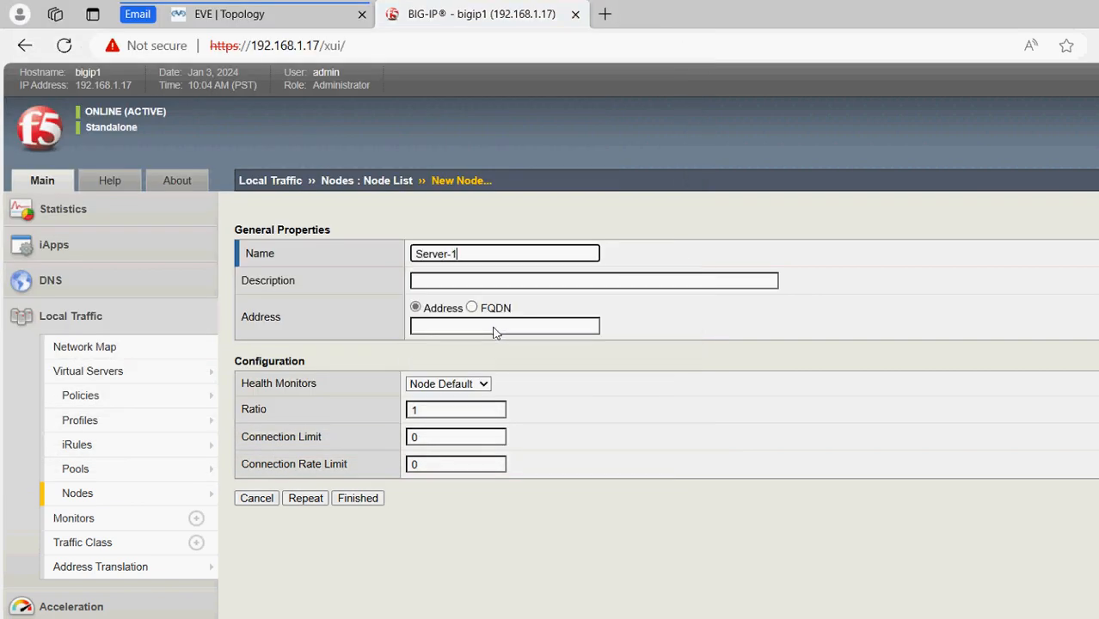
key(Tab)
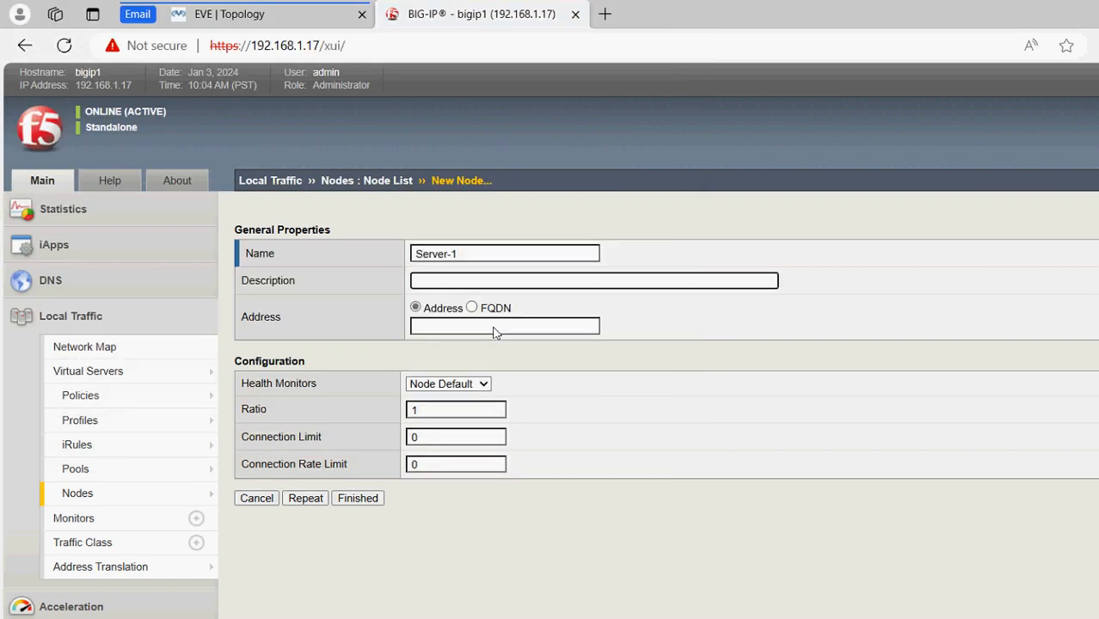
text(Server-1)
key(Tab)
key(Tab)
text(192)
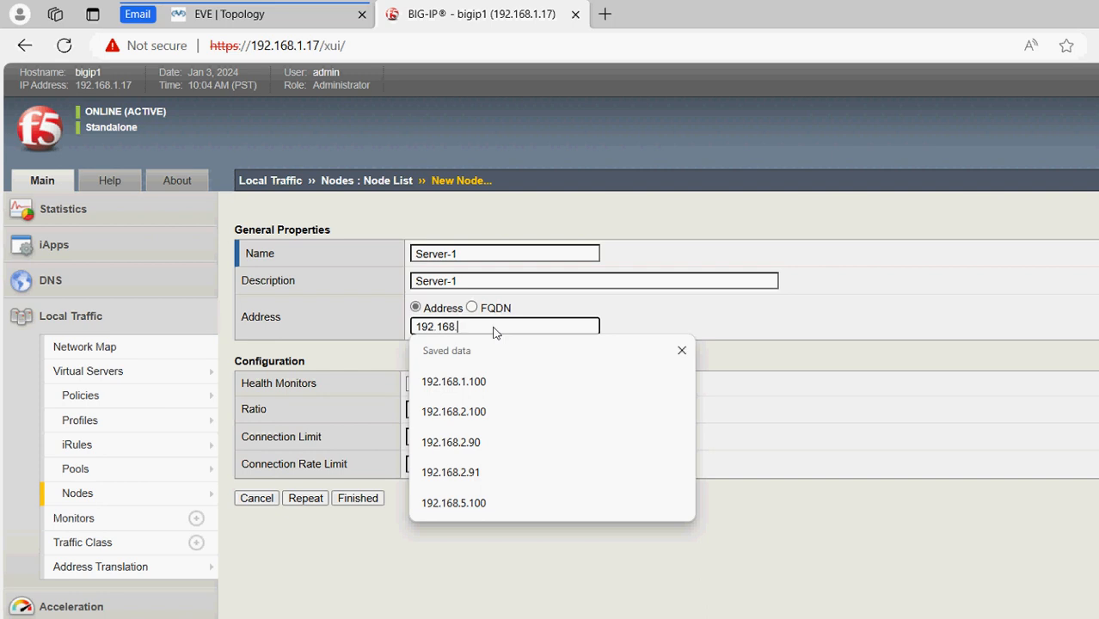
text(.168.2.90)
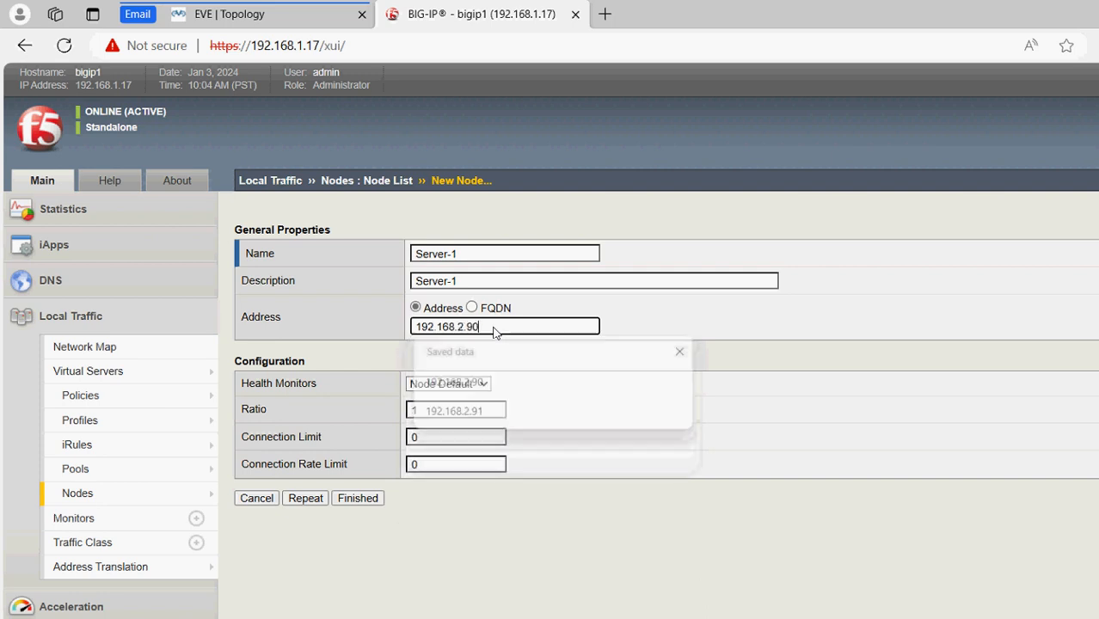
key(Return)
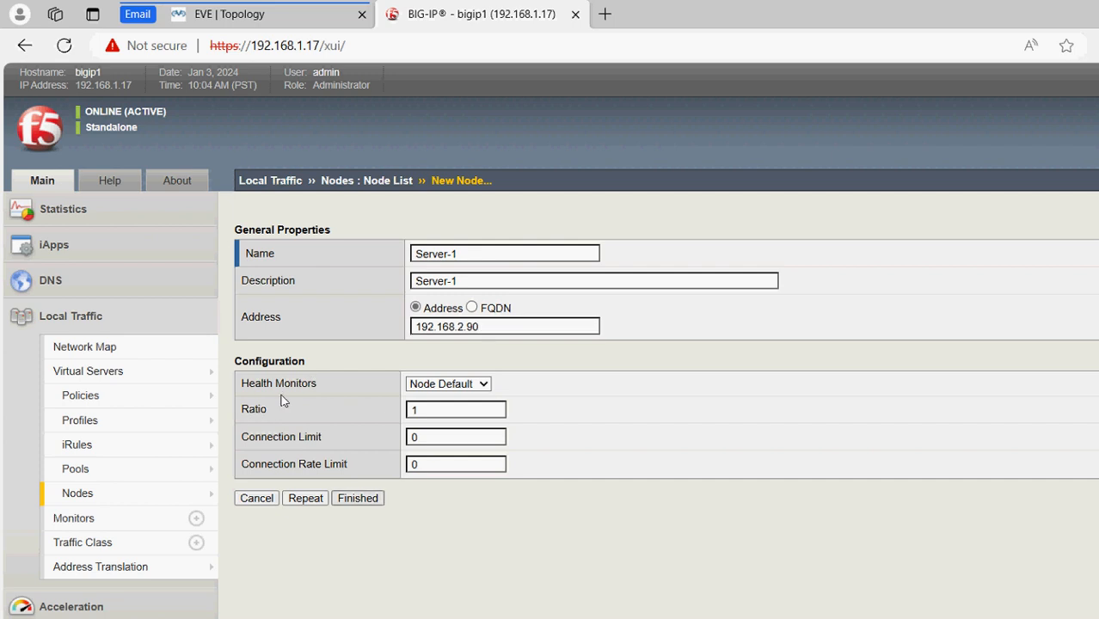
click(240, 16)
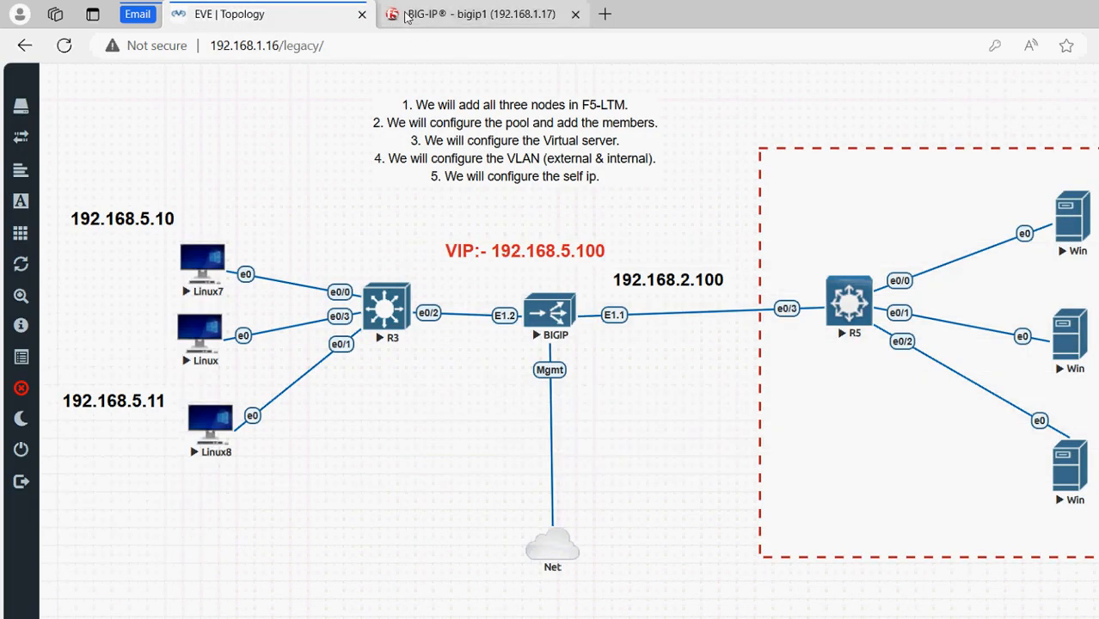
click(394, 19)
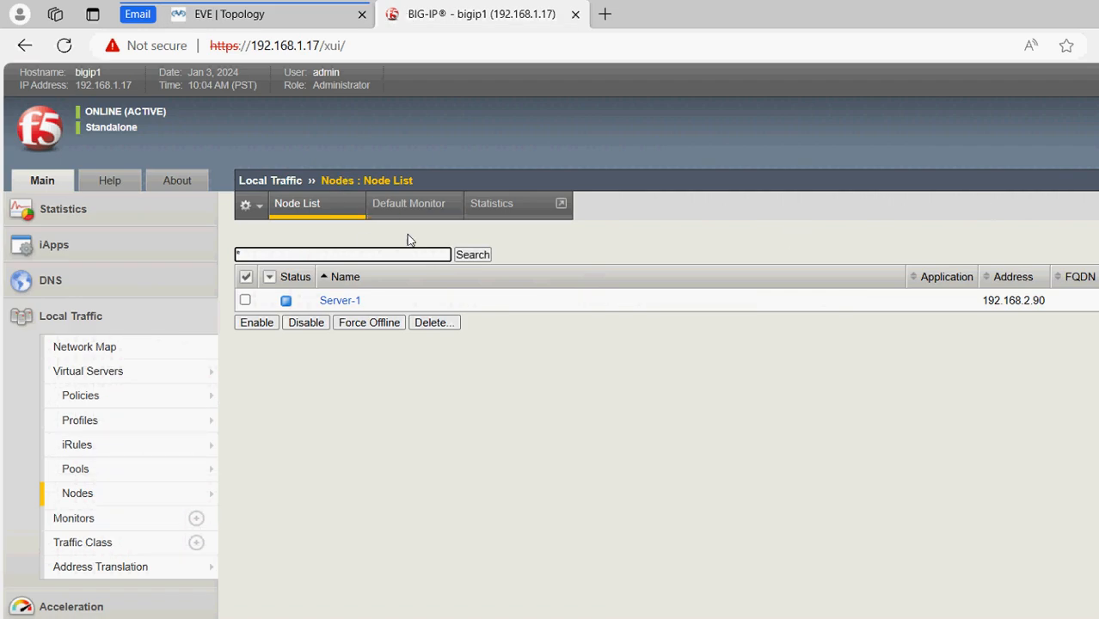
Create node Server-2 with description Server-2 at address 192.168.2.92
click(1051, 208)
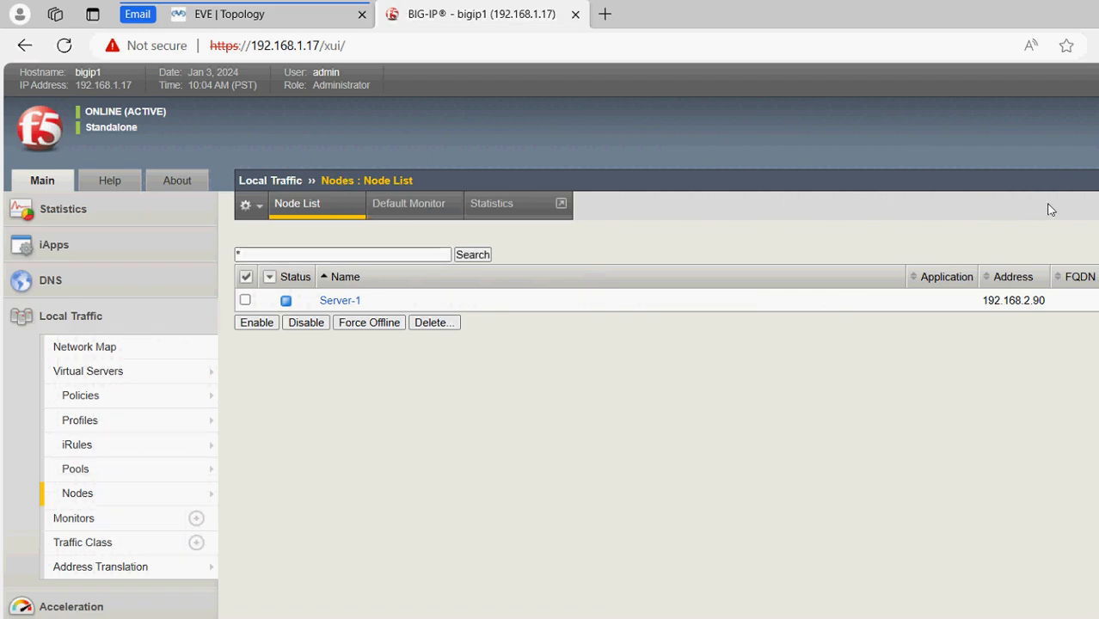
text(Ser)
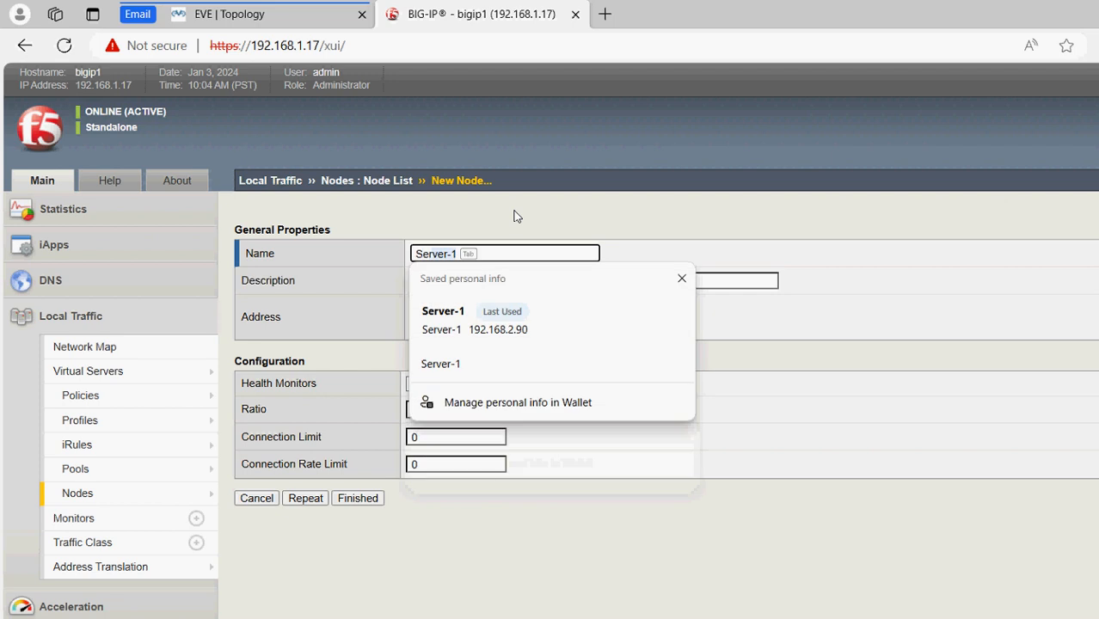
text(ver-2)
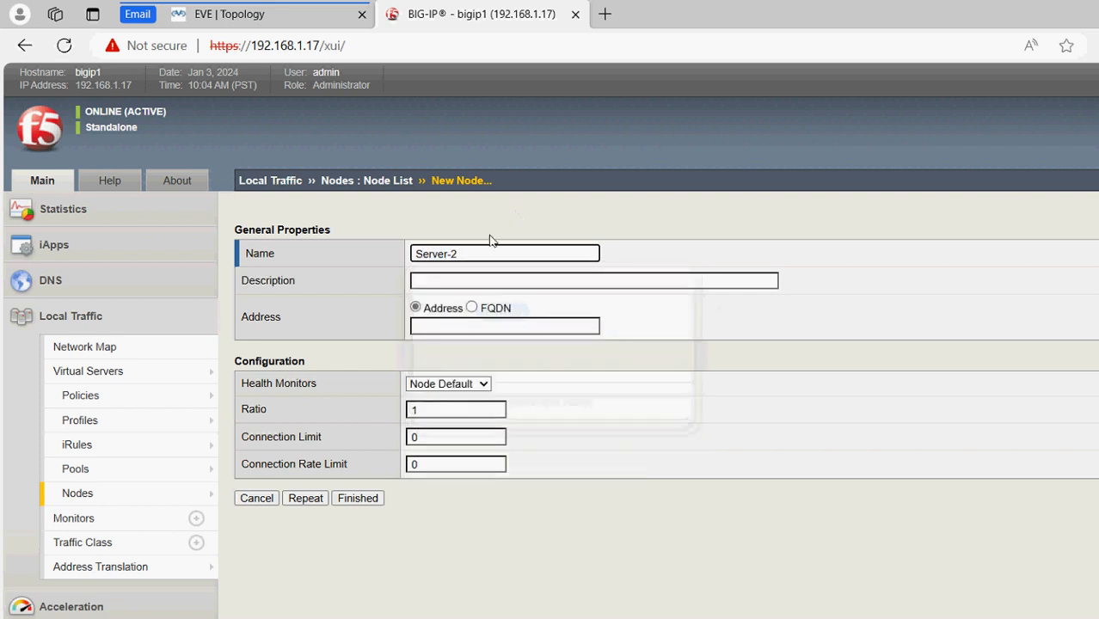
key(Tab)
text(Se)
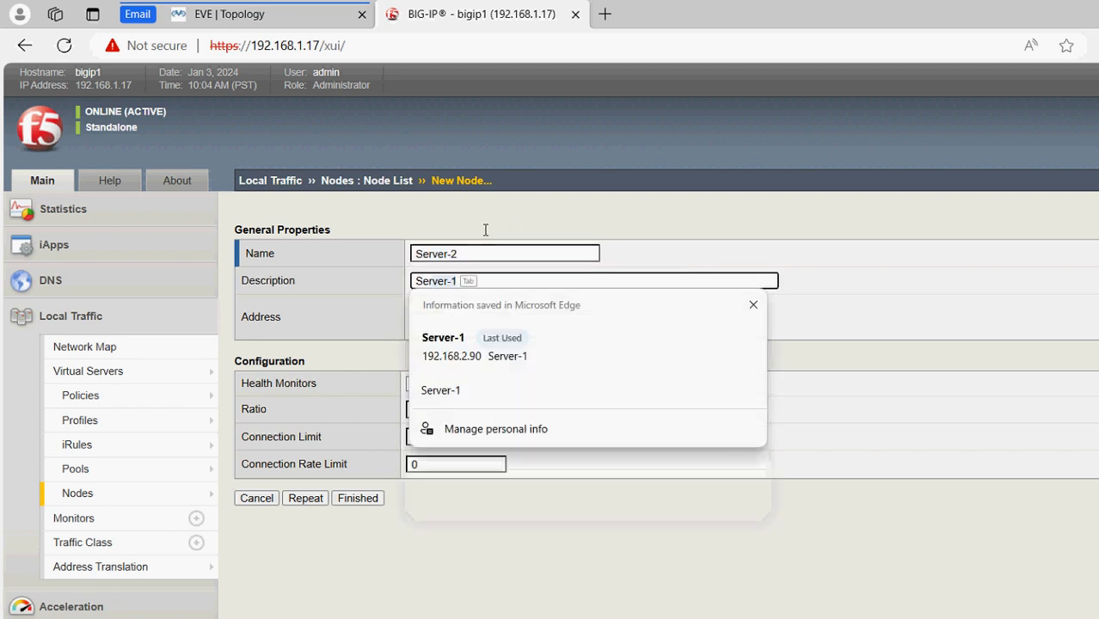
text(rver-2)
key(Tab)
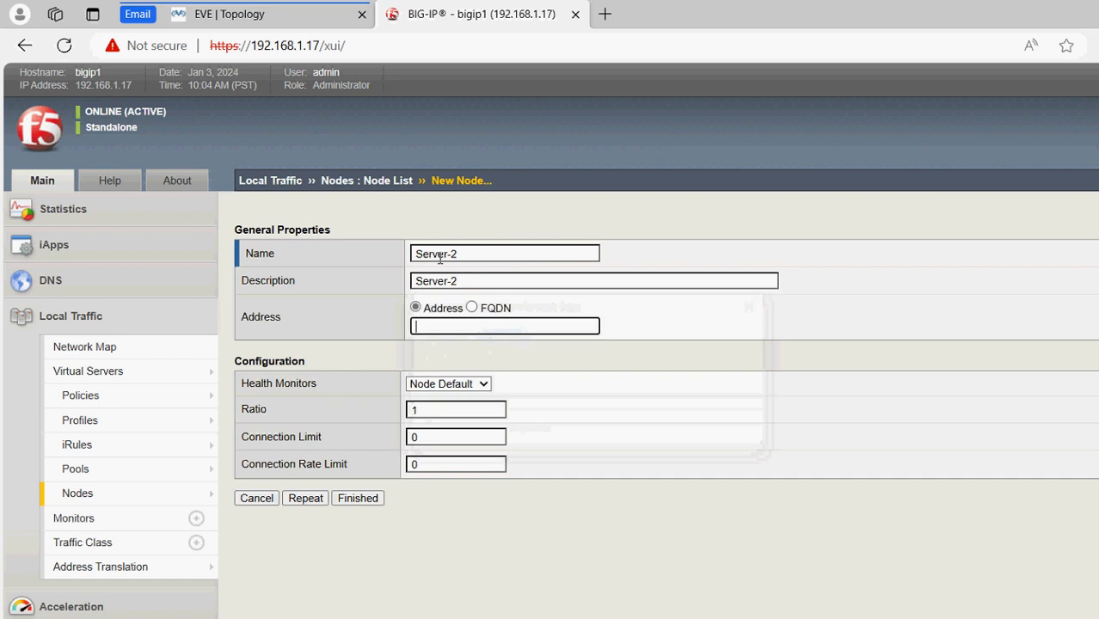
text(192.168.)
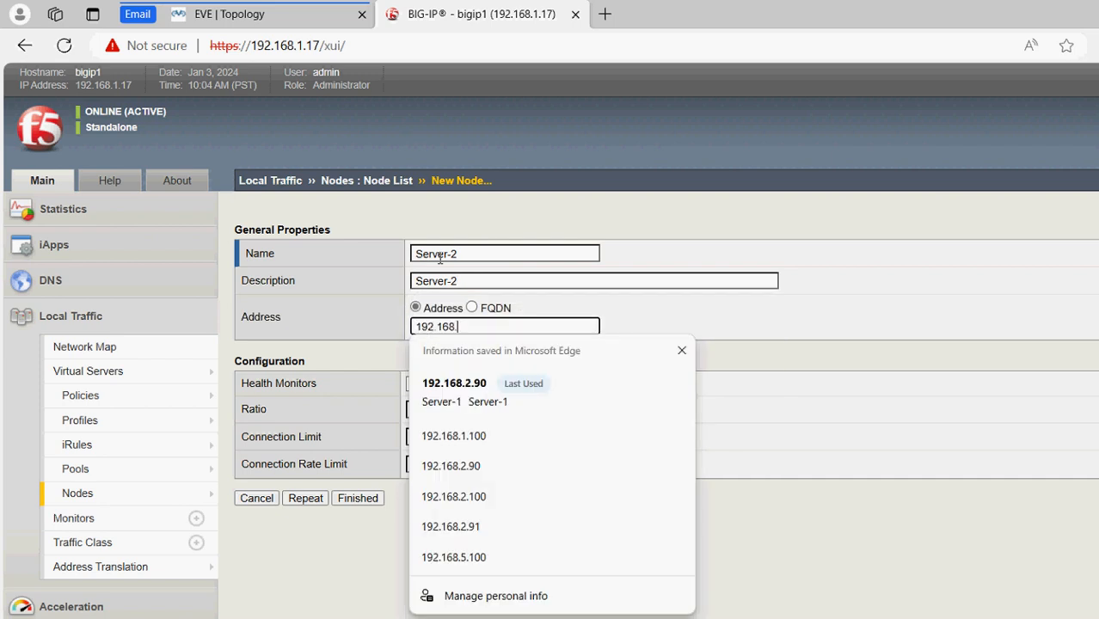
text(2.92)
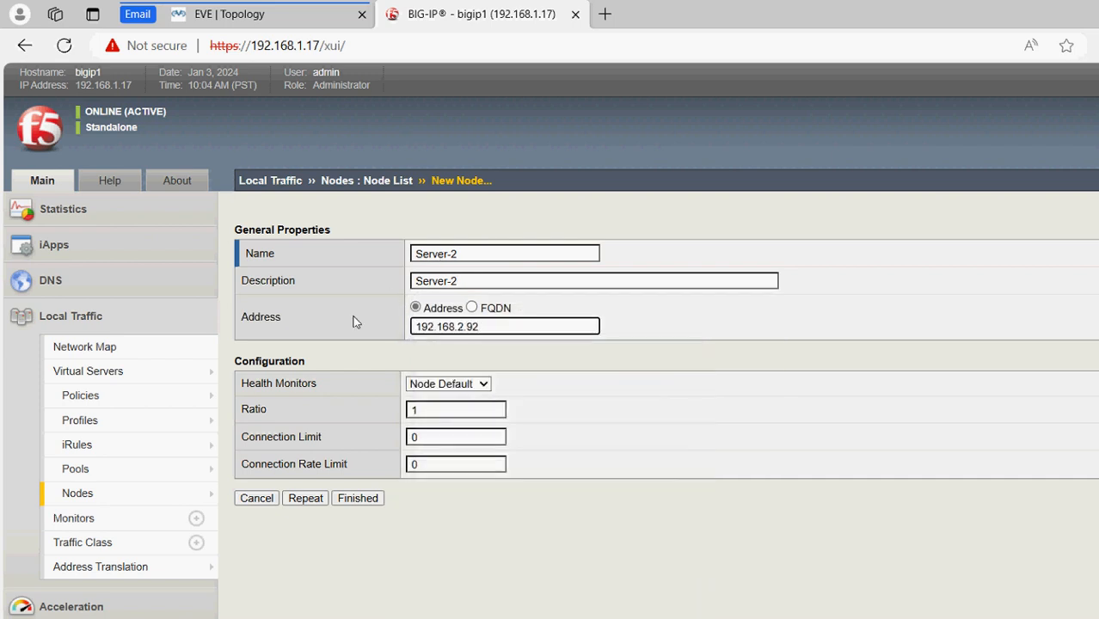
key(Return)
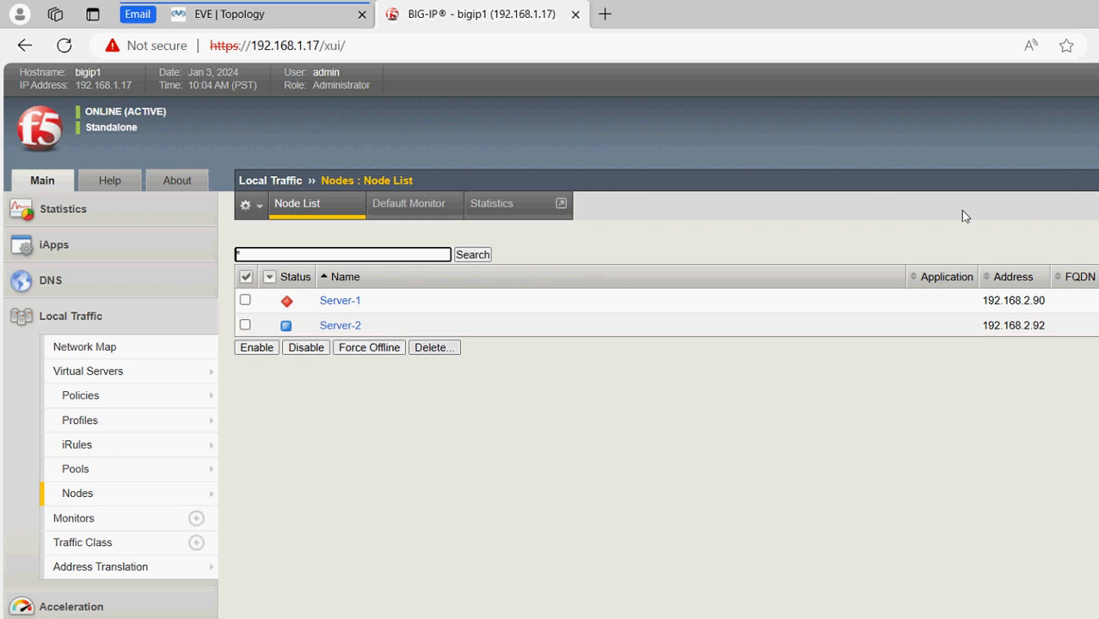
Create node Server-3 with description Server-3 at 192.168.2.93, correcting the mistyped address
click(1042, 214)
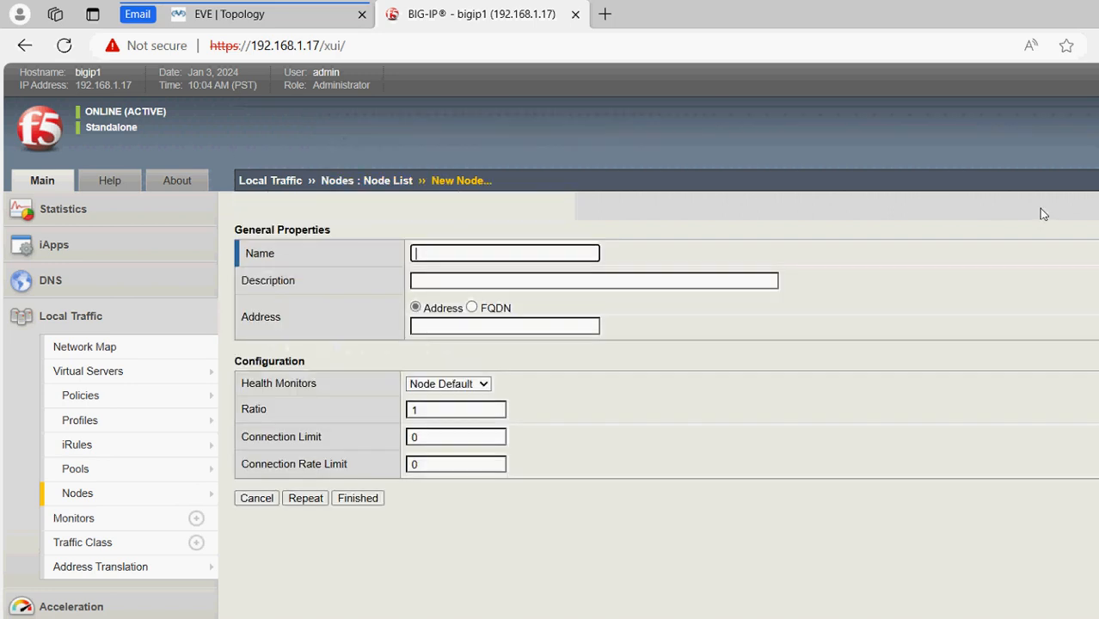
text(Server-3)
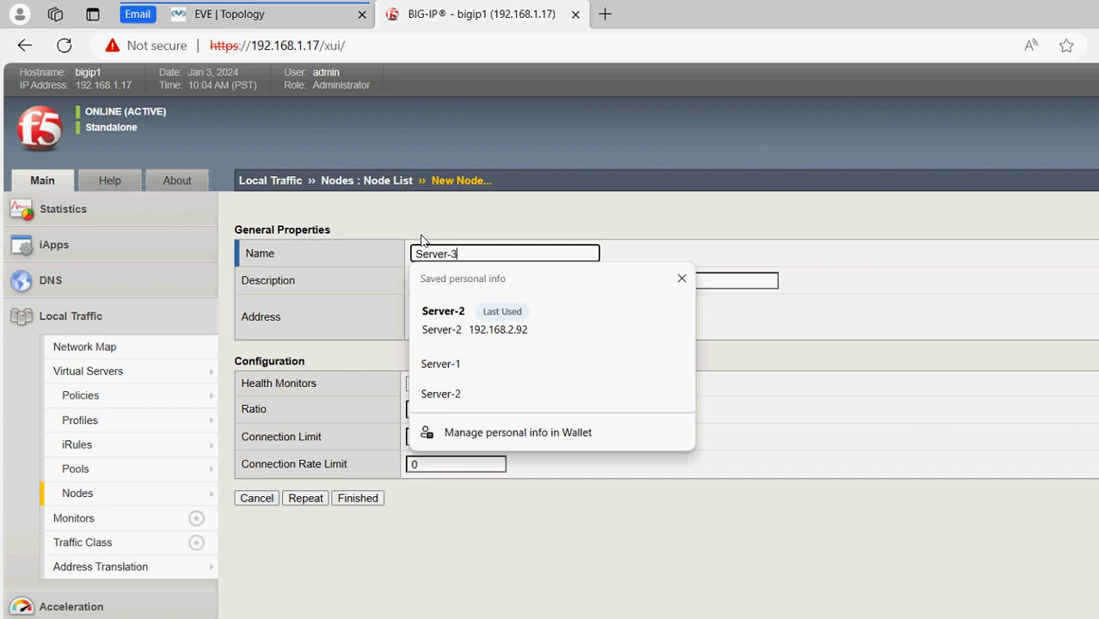
key(Tab)
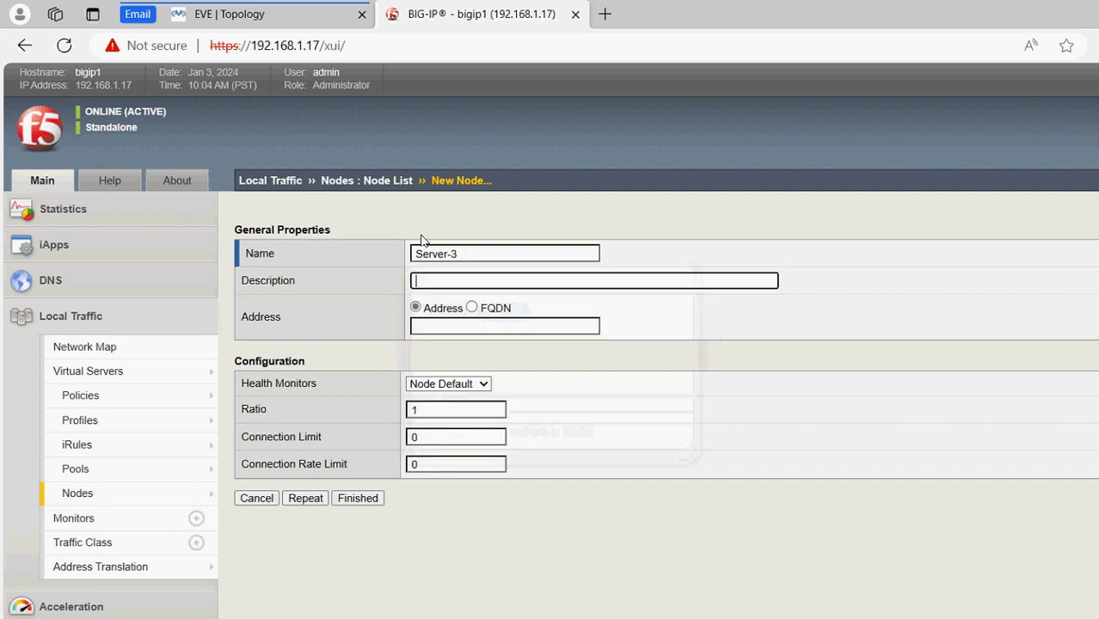
text(Server)
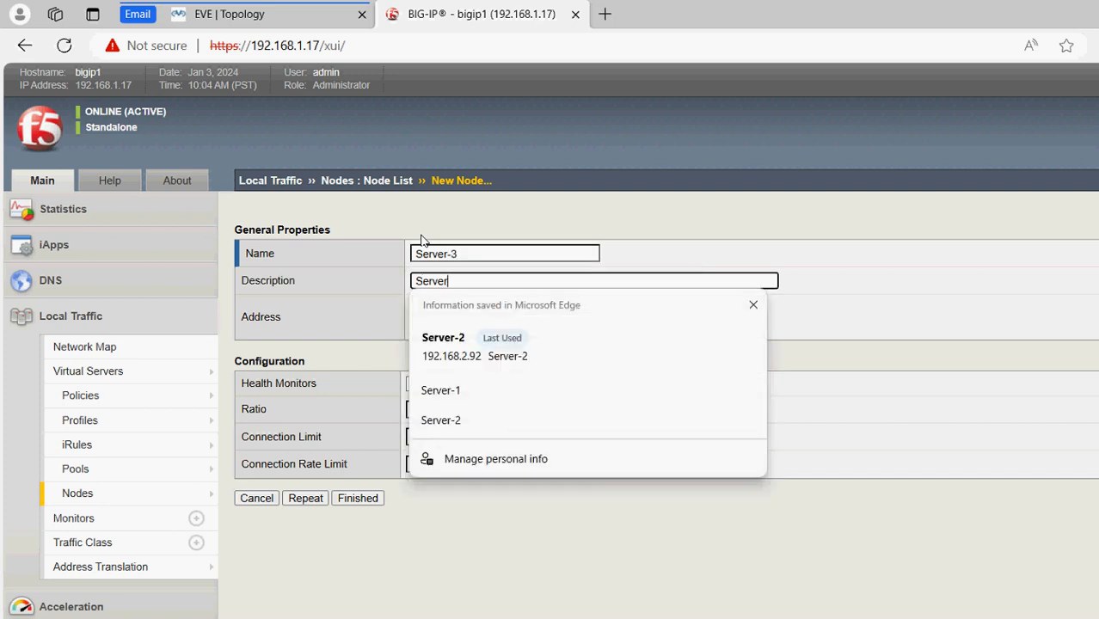
text(-3)
key(Tab)
text(192.)
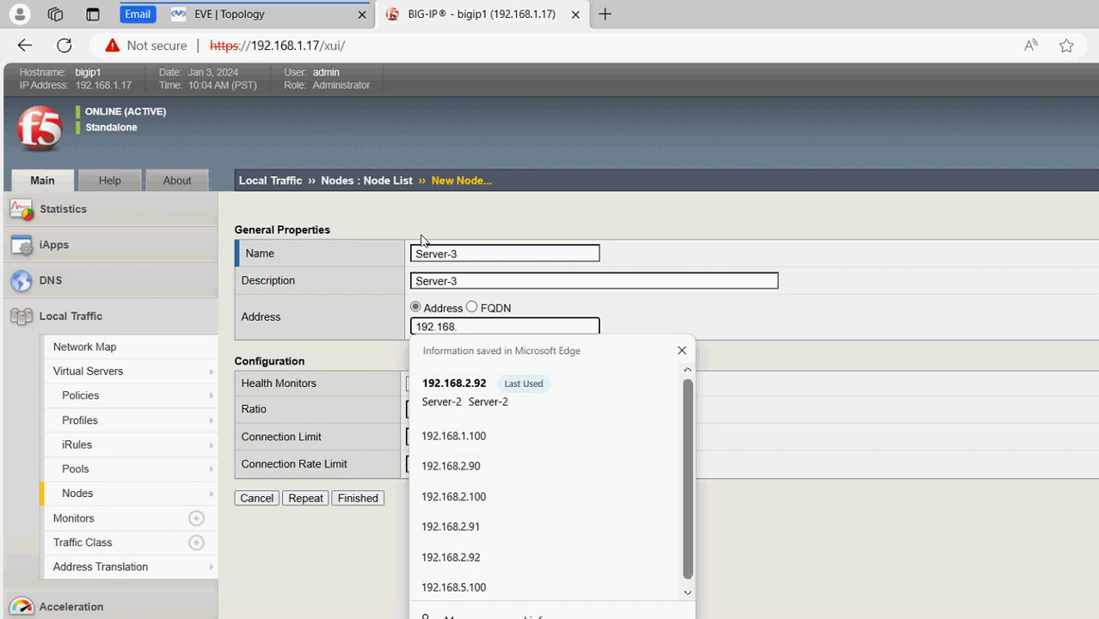
text(168.90.3)
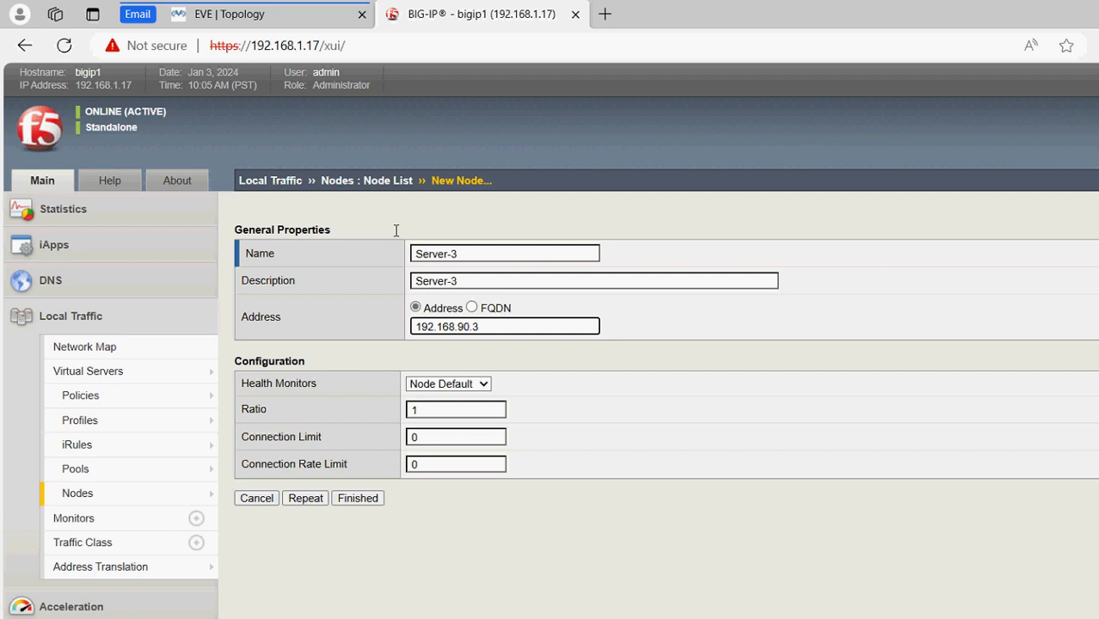
key(BackSpace)
text(2.93)
key(Return)
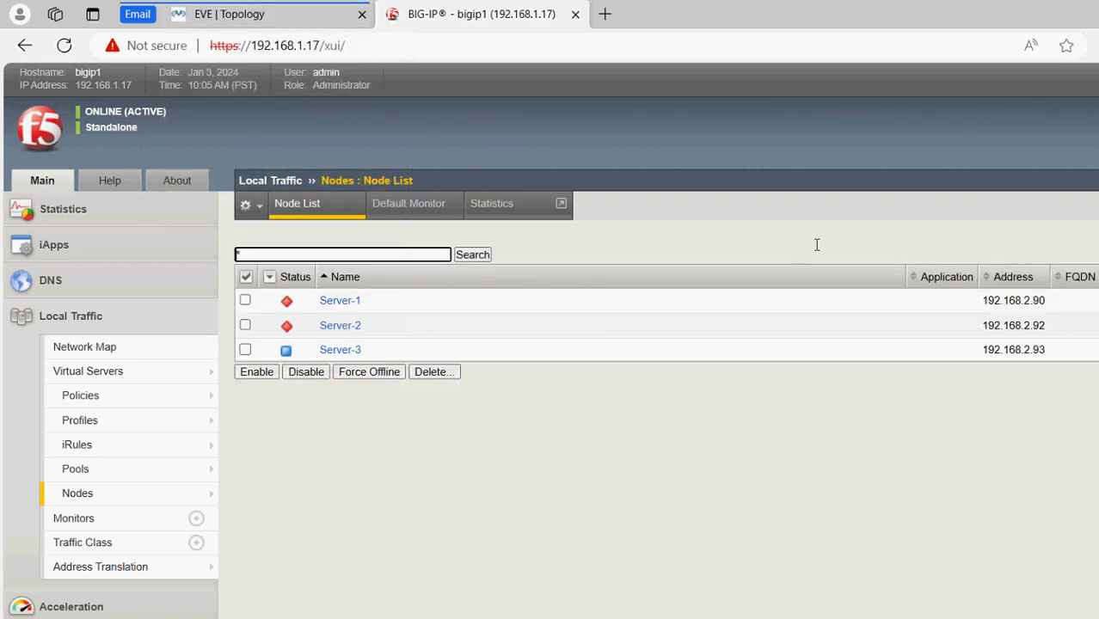
Delete node Server-2 (192.168.2.92) from its properties page and confirm the deletion
click(246, 18)
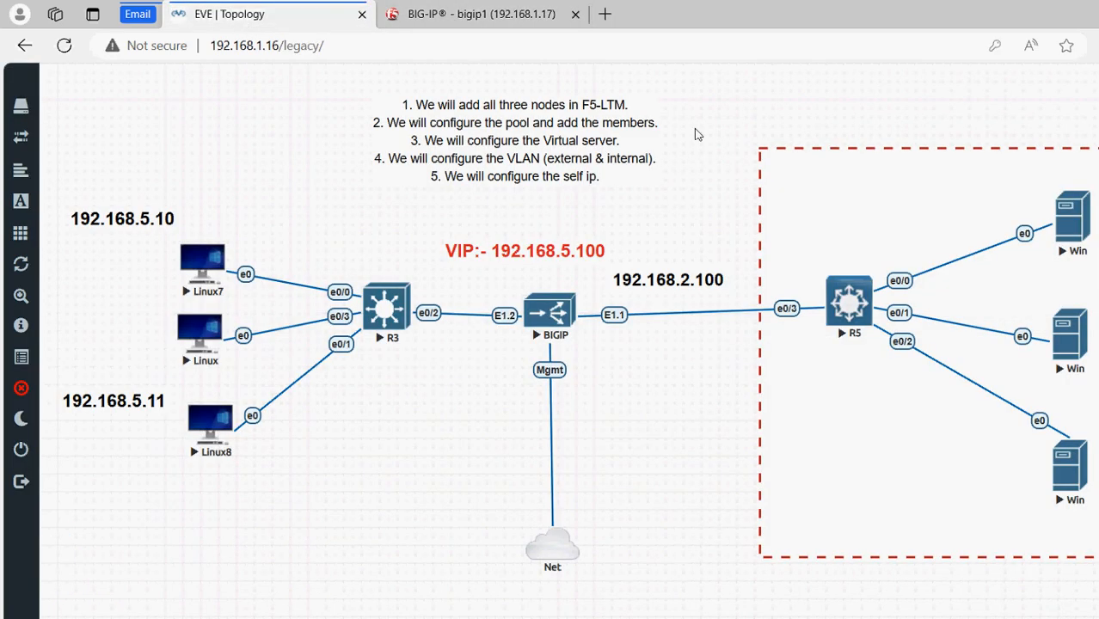
click(413, 15)
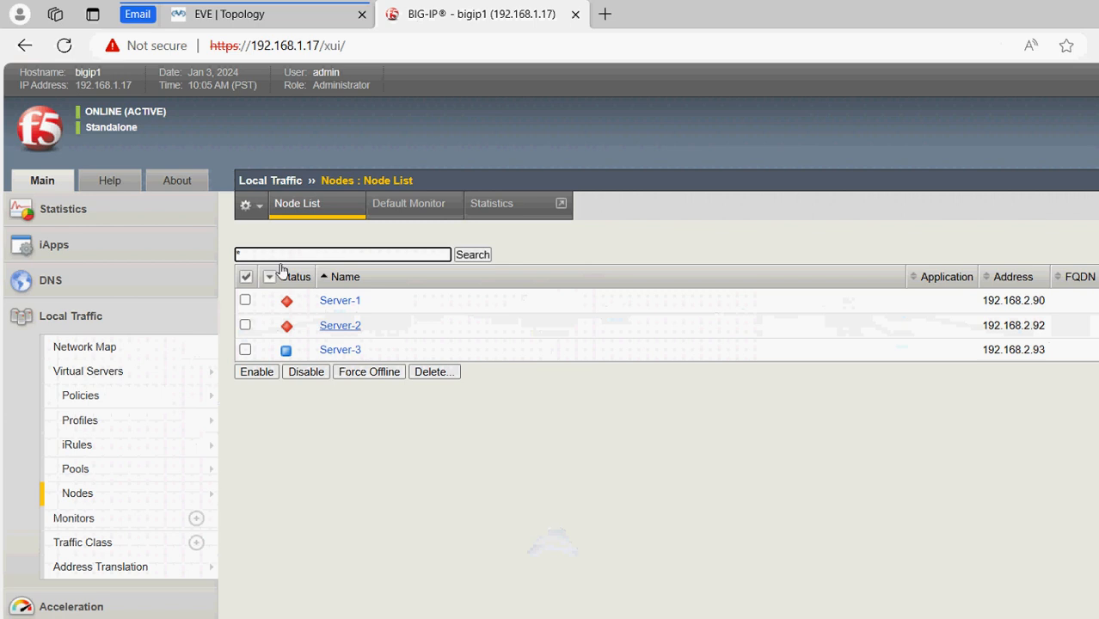
click(339, 322)
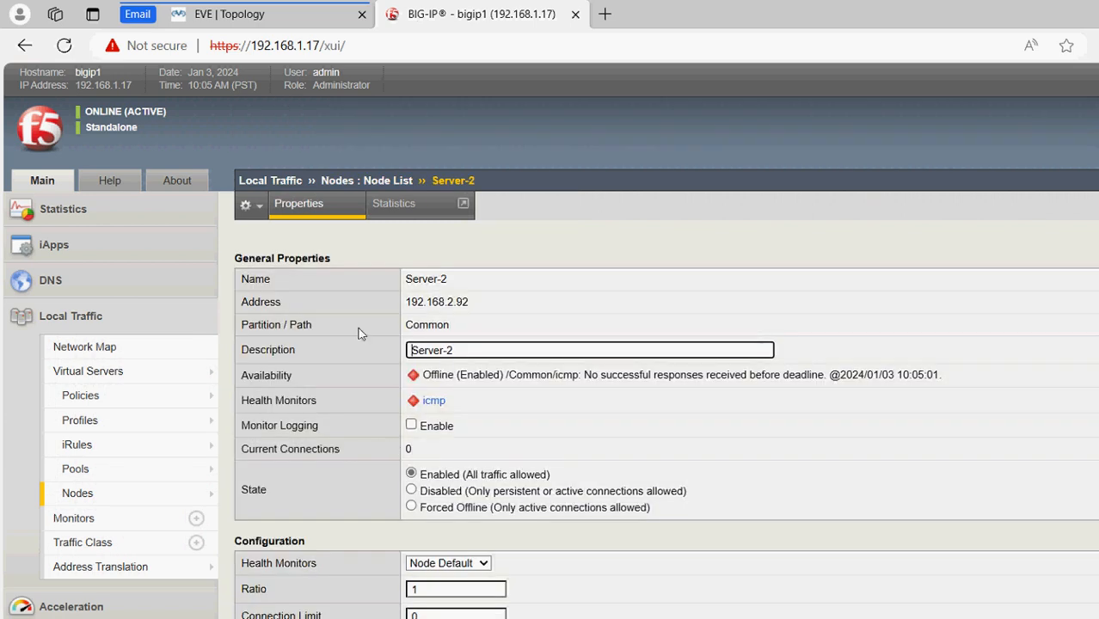
click(239, 545)
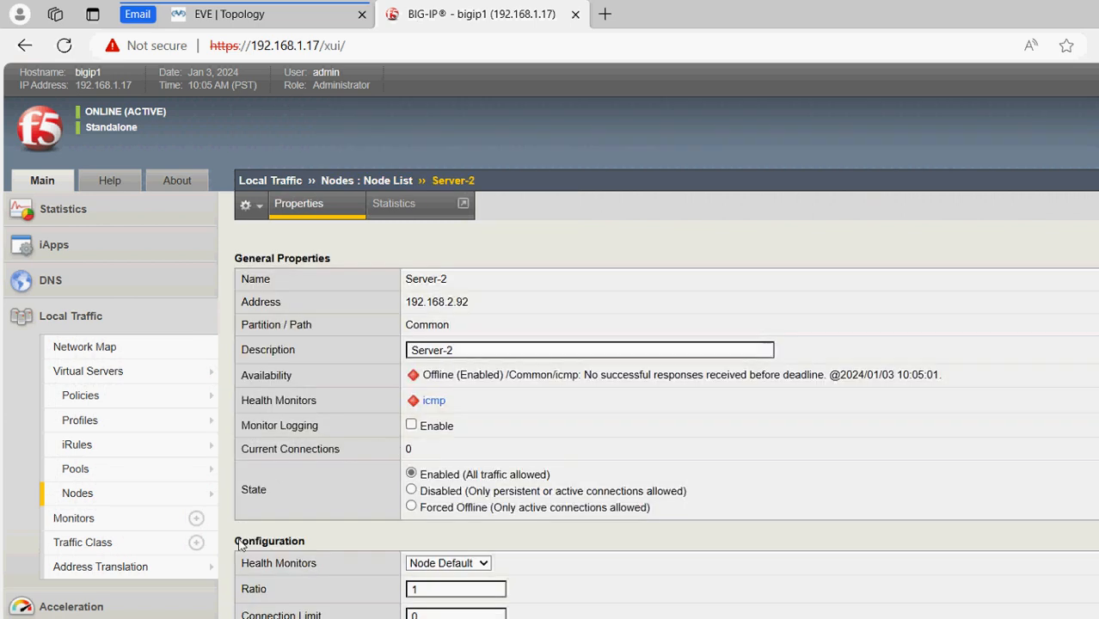
key(Return)
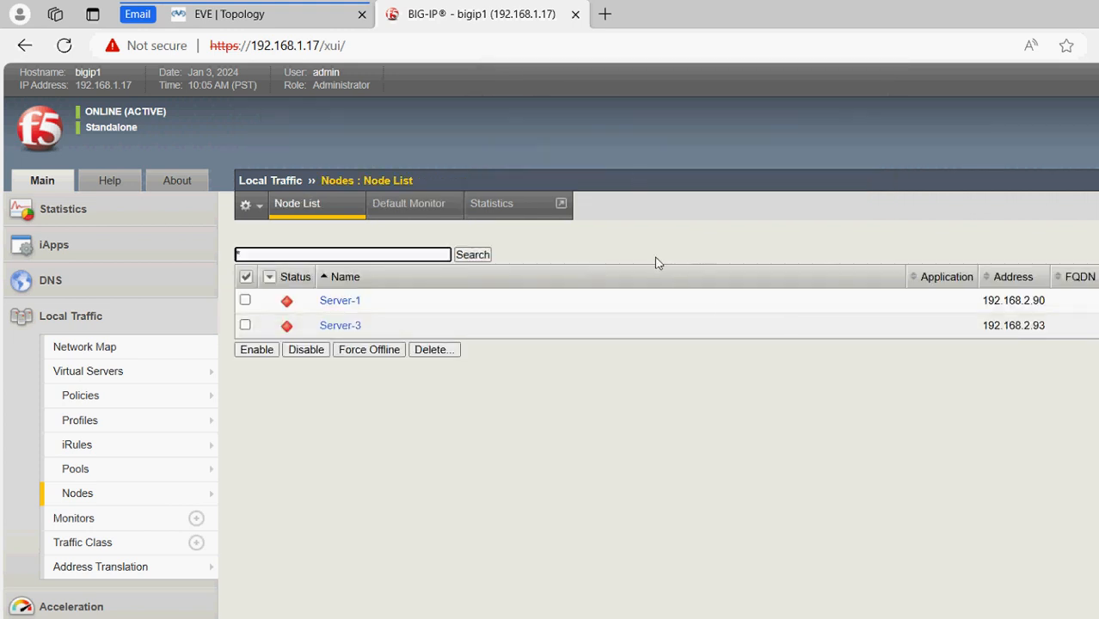
click(198, 26)
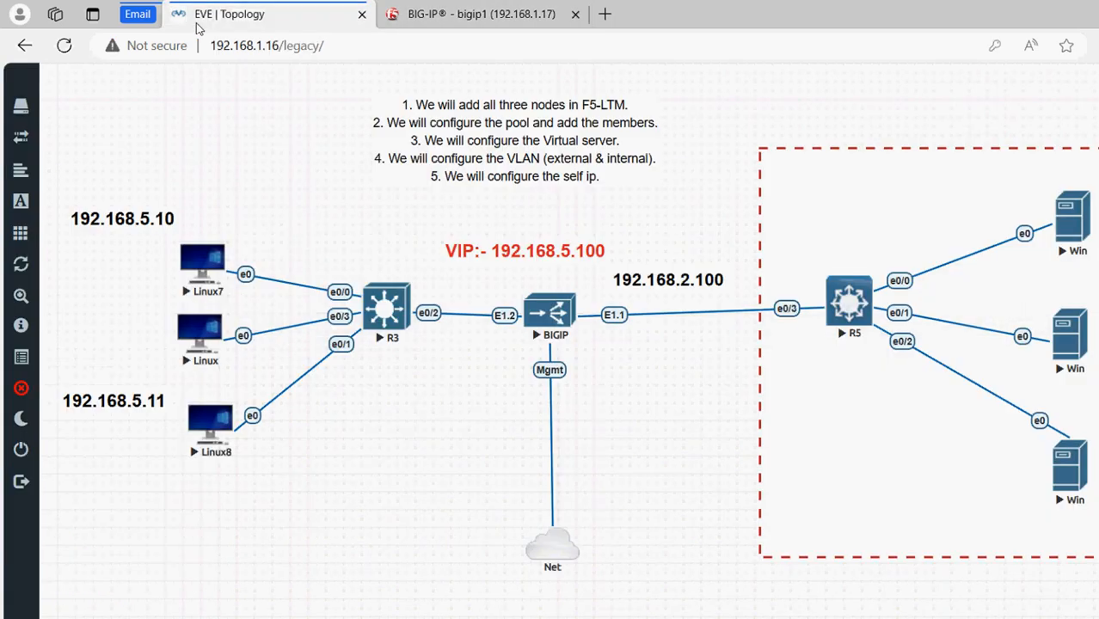
click(482, 12)
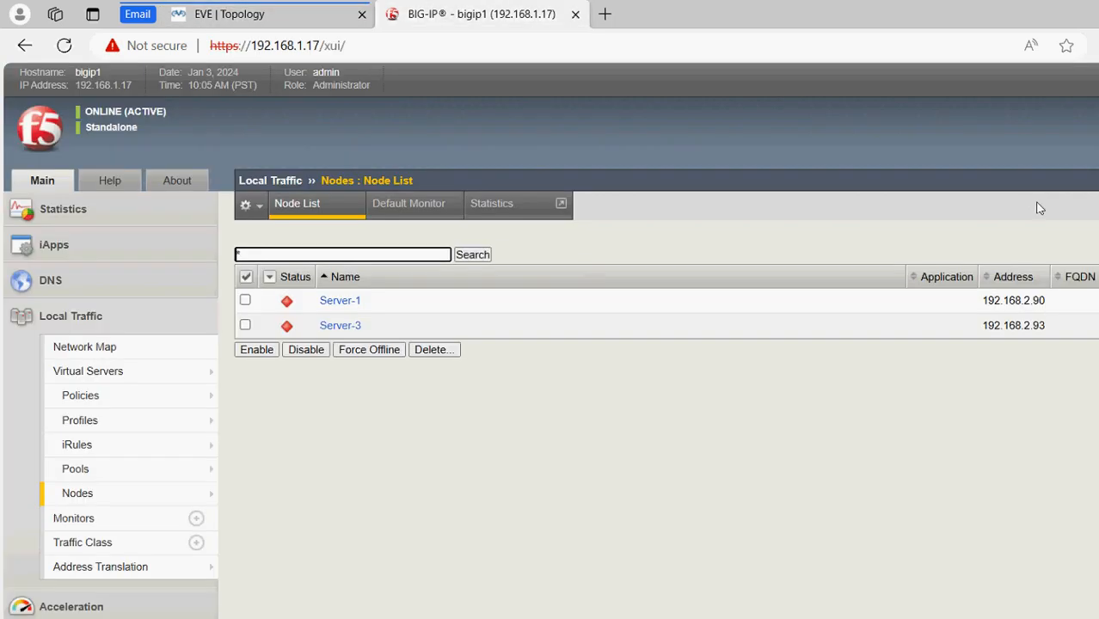
Recreate node Server-2 with address 192.168.2.91
click(1035, 206)
text(Se)
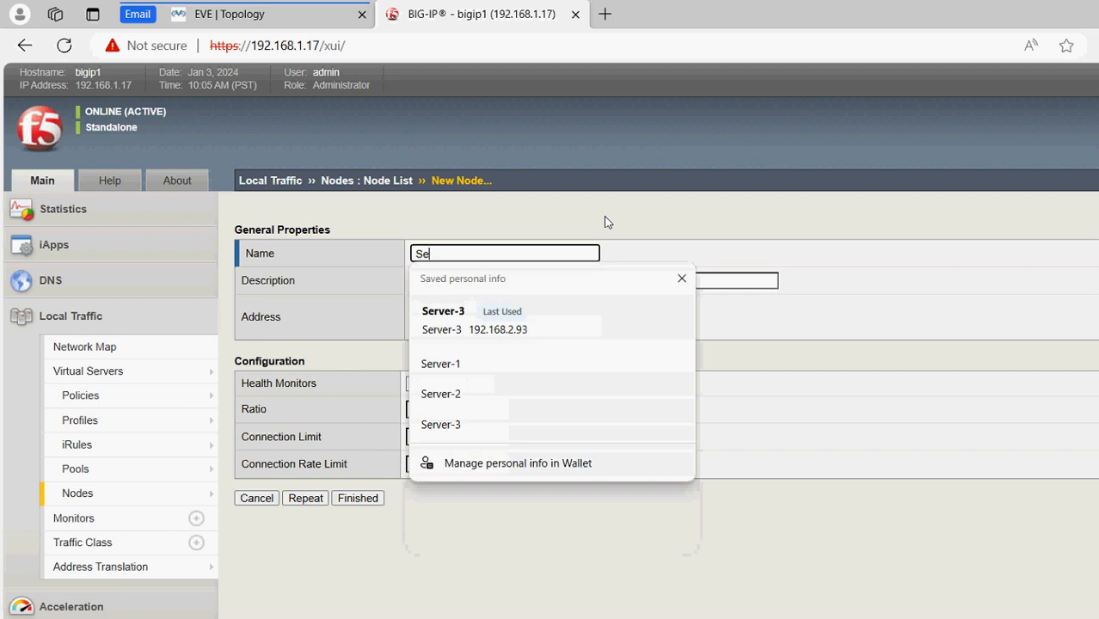
text(rver-2)
key(Tab)
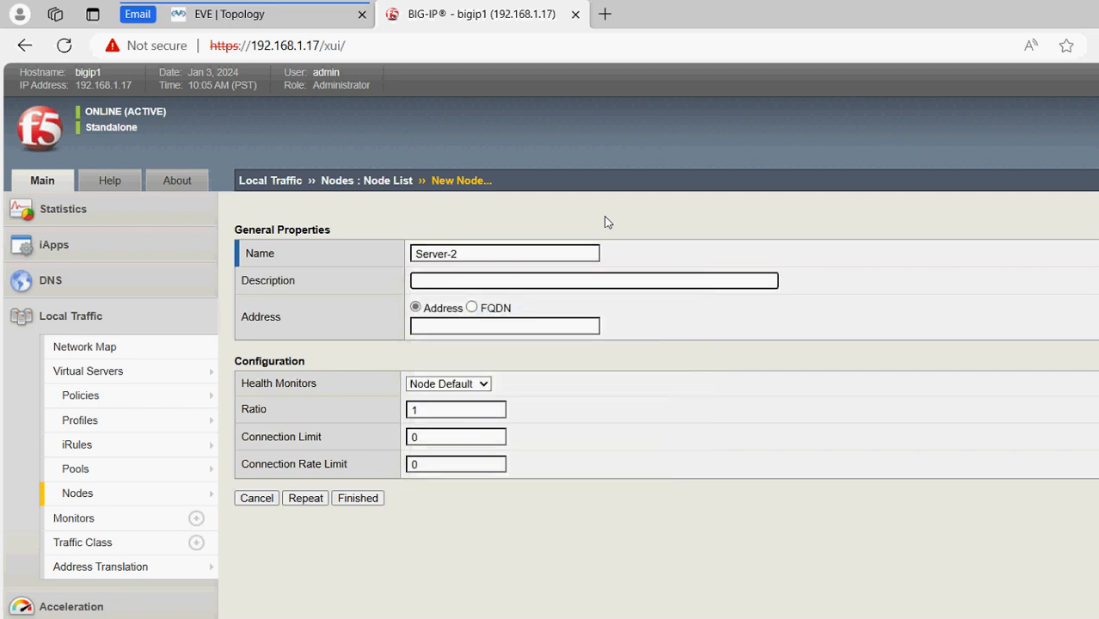
text(Server-2)
key(Tab)
key(Tab)
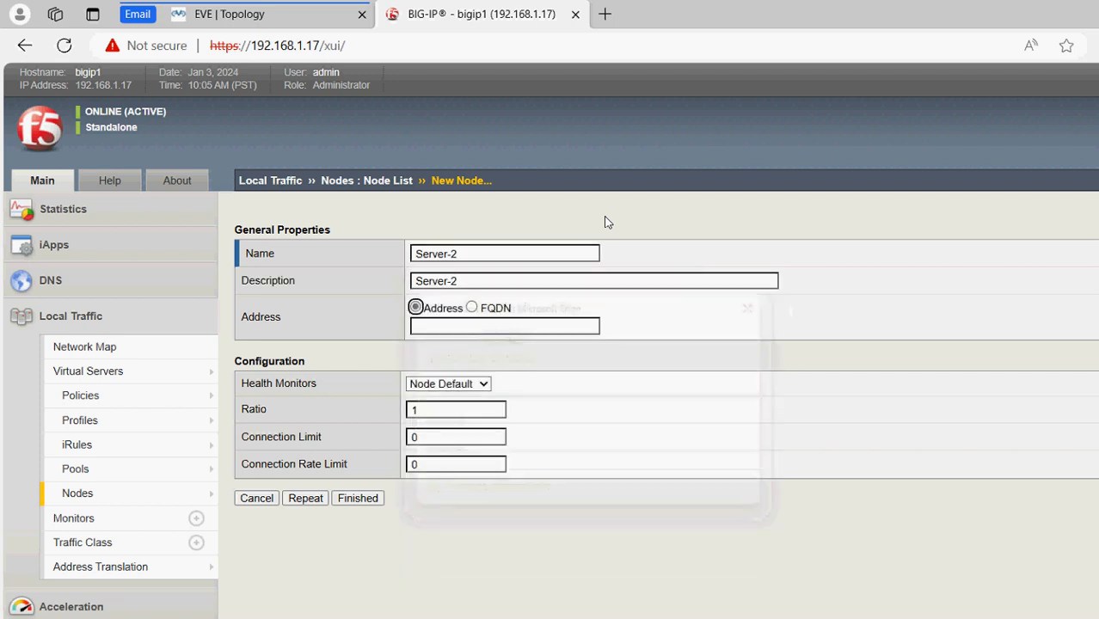
text(10)
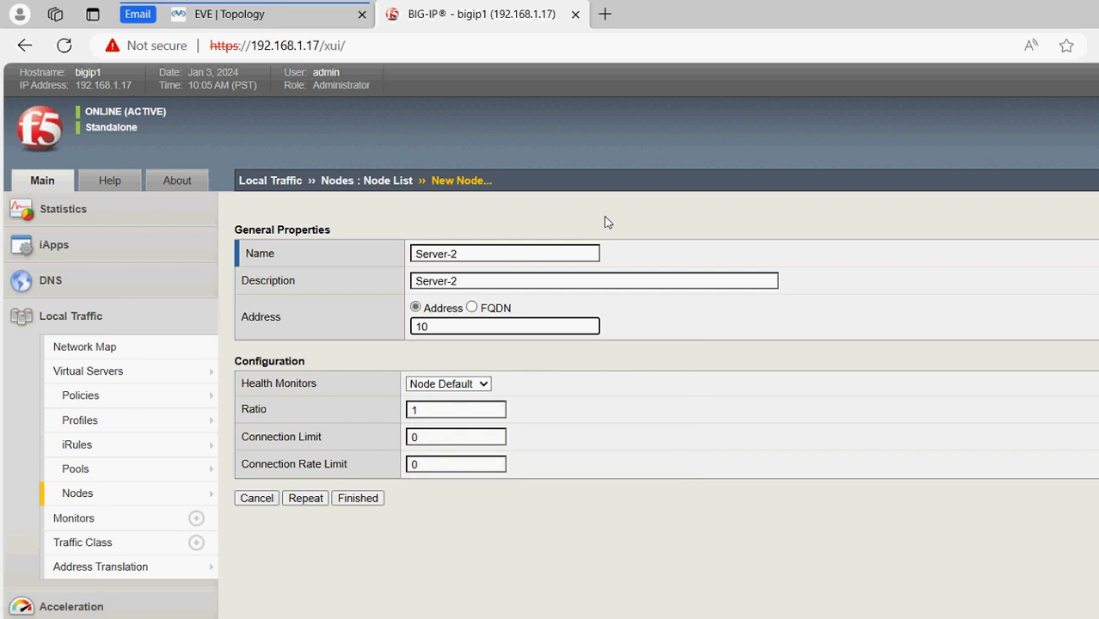
text(92.16)
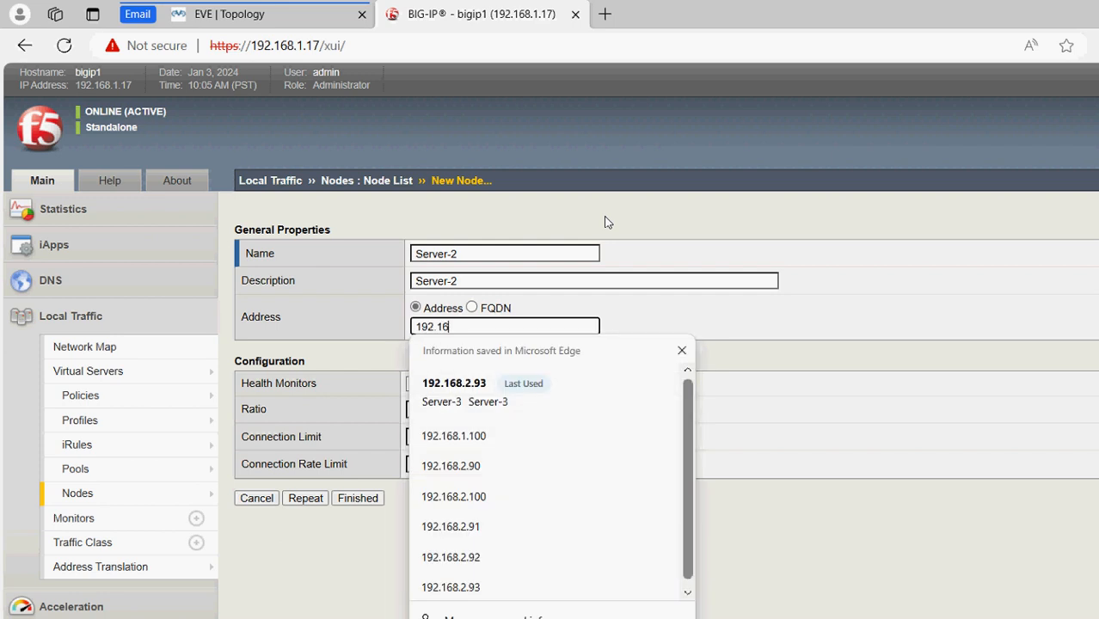
text(8.2.)
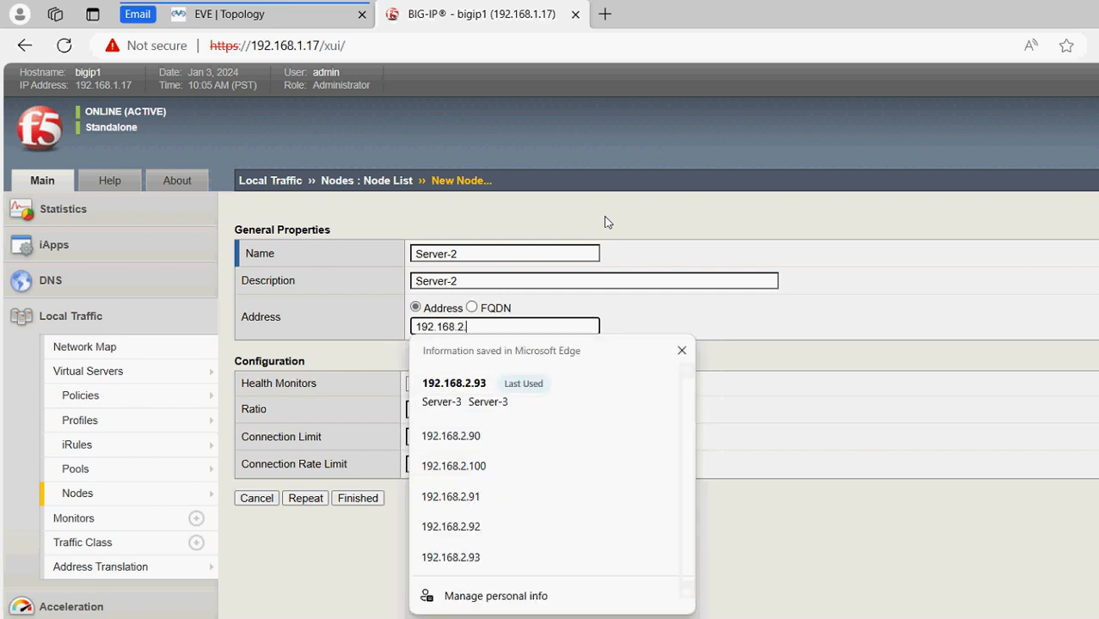
text(91)
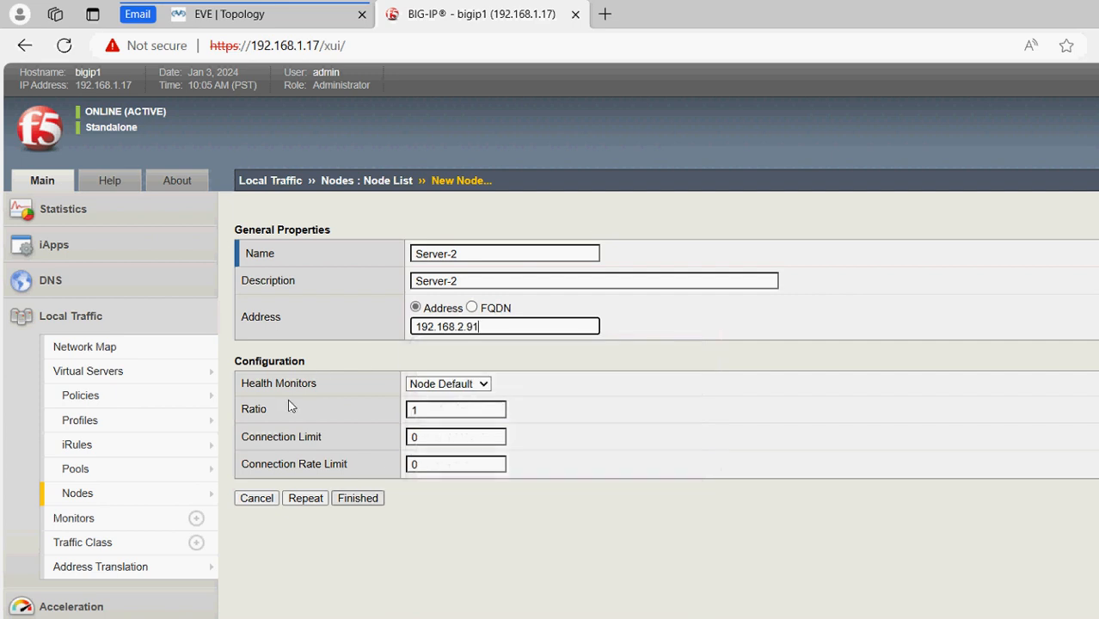
key(Return)
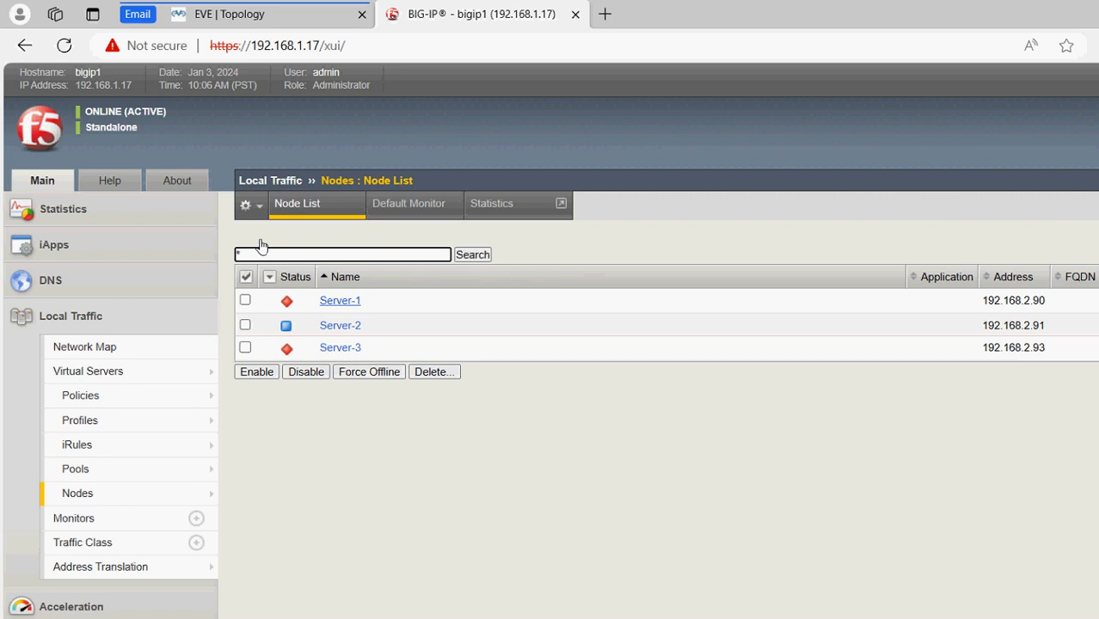
Review the EVE-NG lab topology and its VIP 192.168.5.100 plan, glancing back at BIG-IP's node list
click(241, 14)
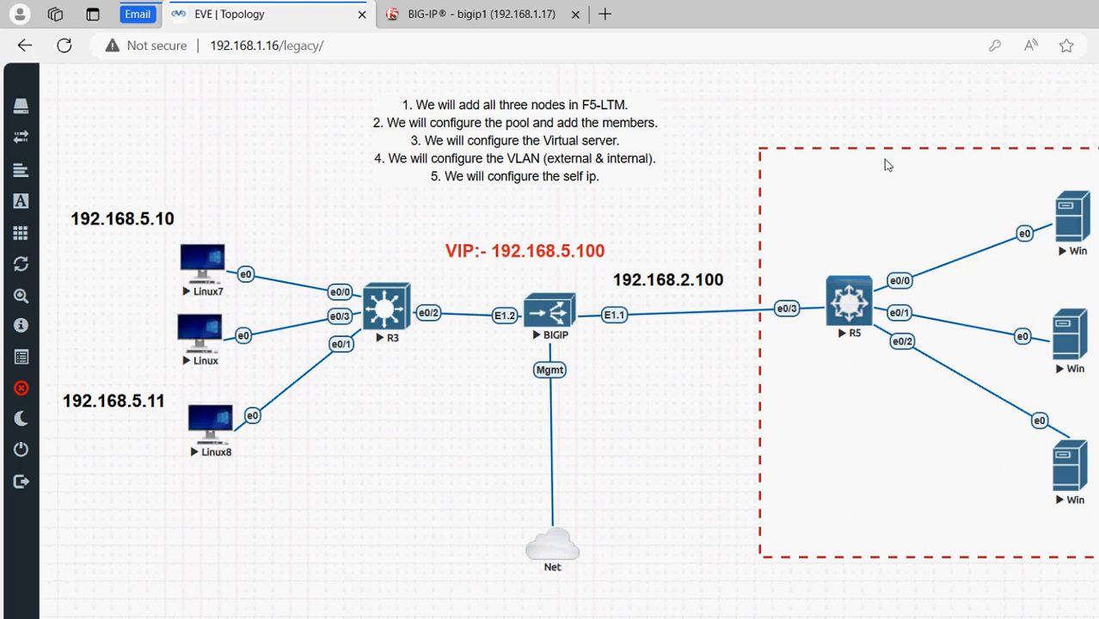
click(389, 17)
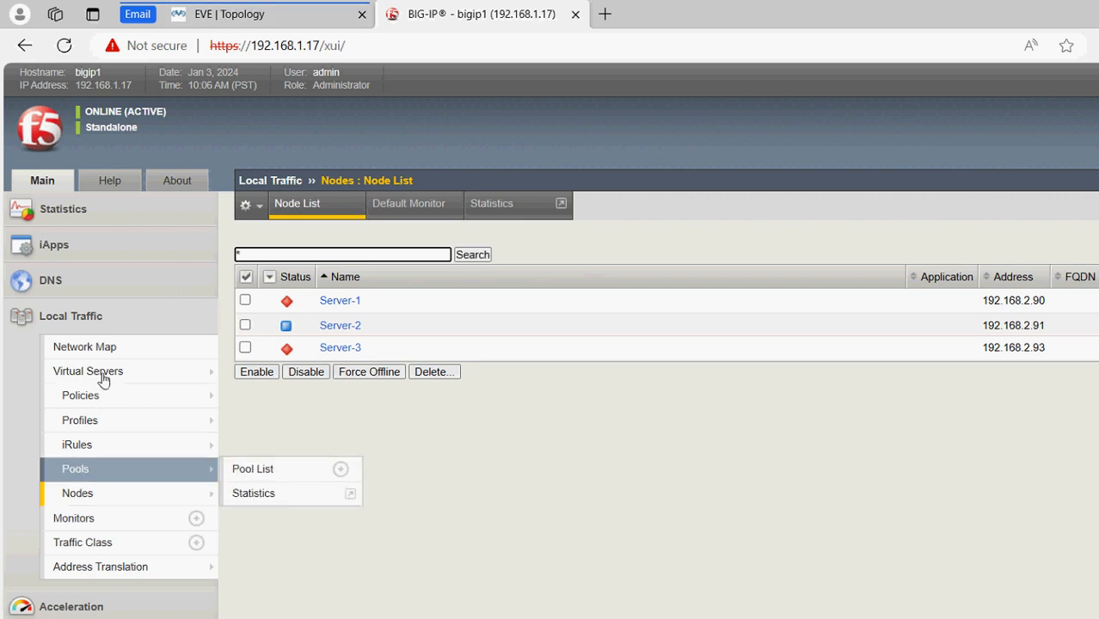
click(180, 17)
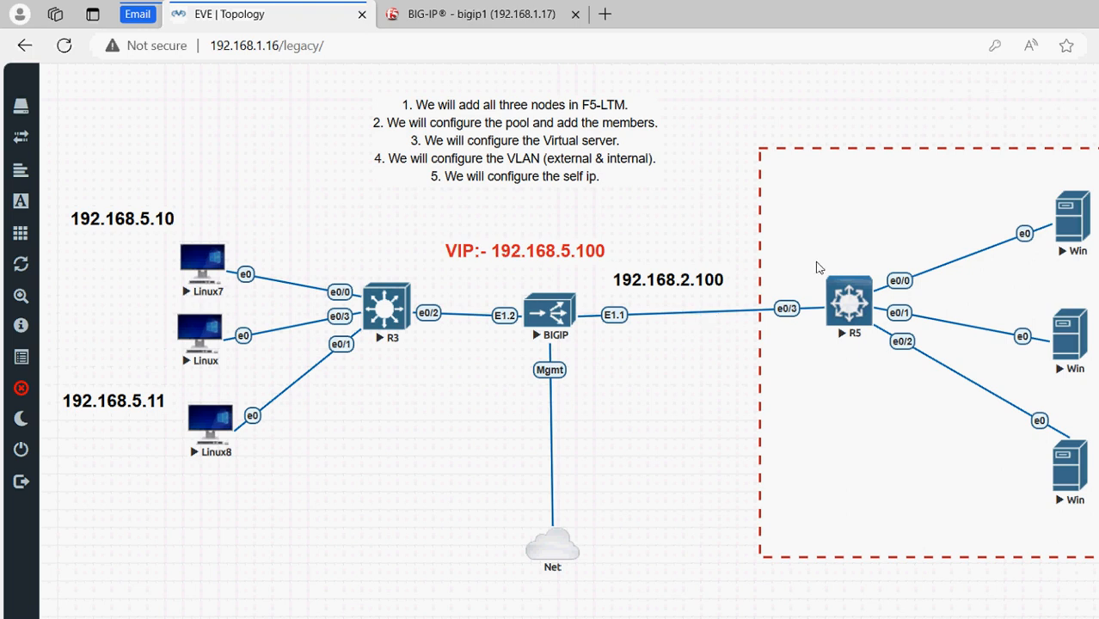
Return to BIG-IP and open an empty New Pool form from the Pool List
click(391, 14)
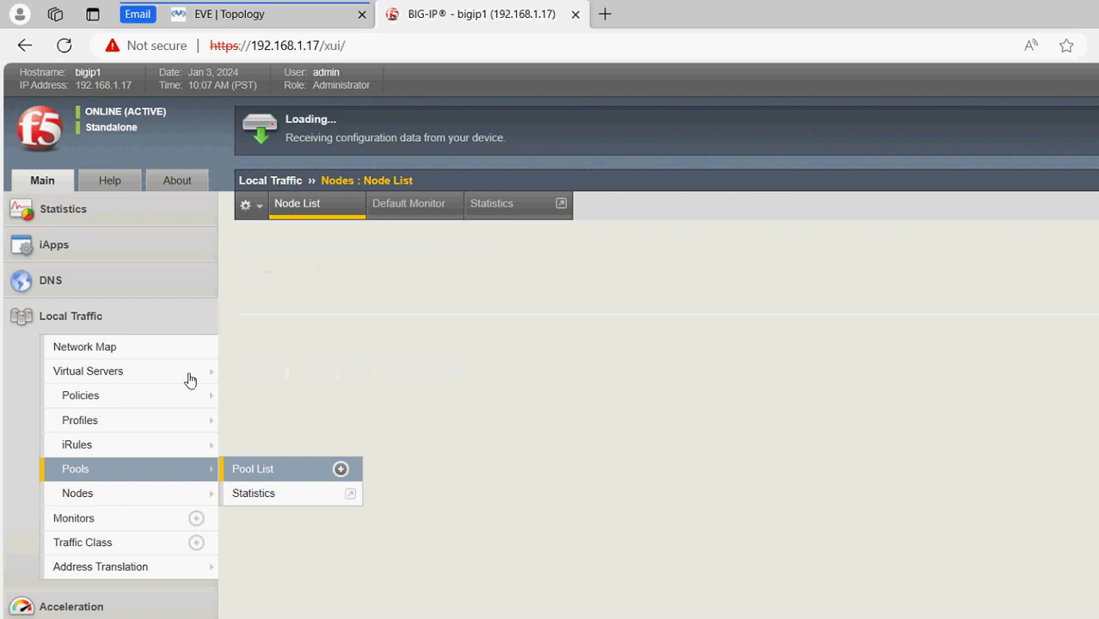
click(1057, 214)
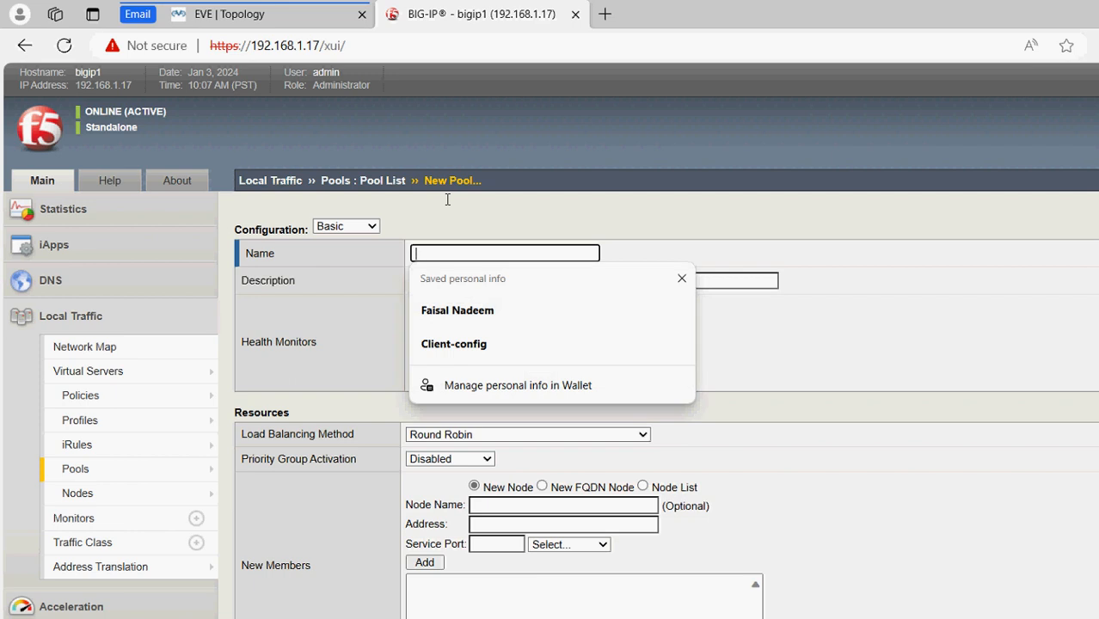
Name the pool WebServer-pool, make http the active health monitor, and keep Round Robin
text(WebServer-)
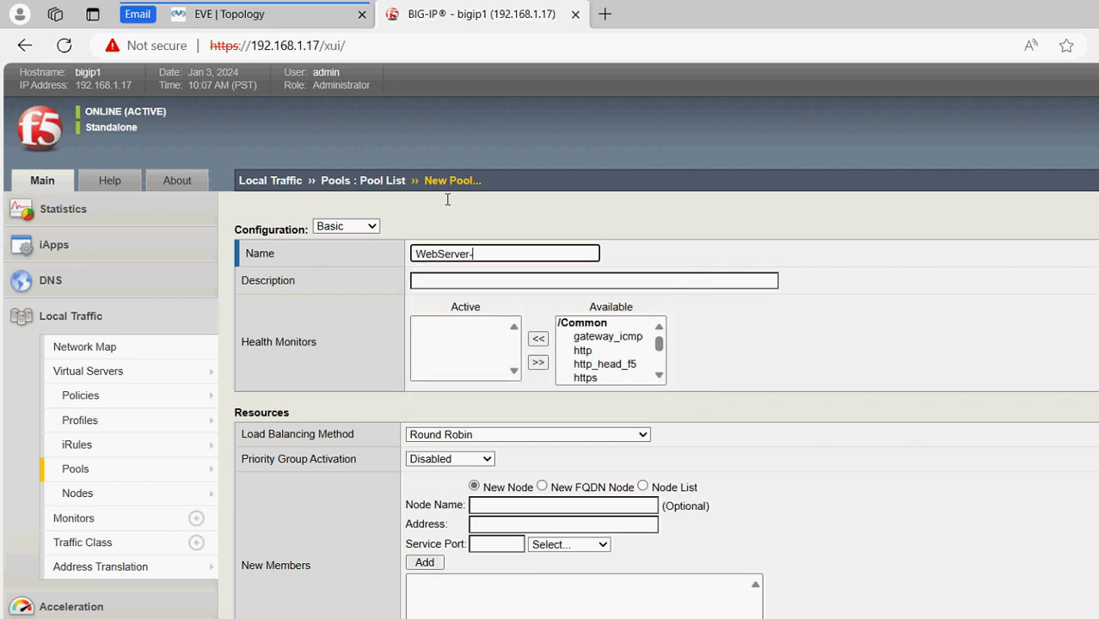
text(pool)
key(Tab)
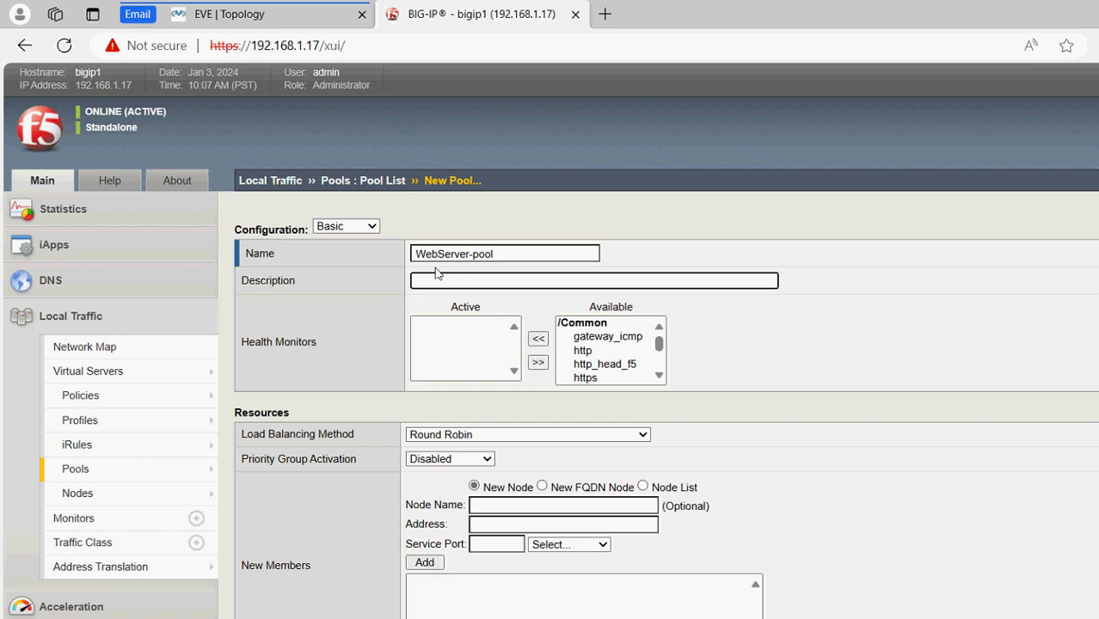
click(580, 350)
click(539, 340)
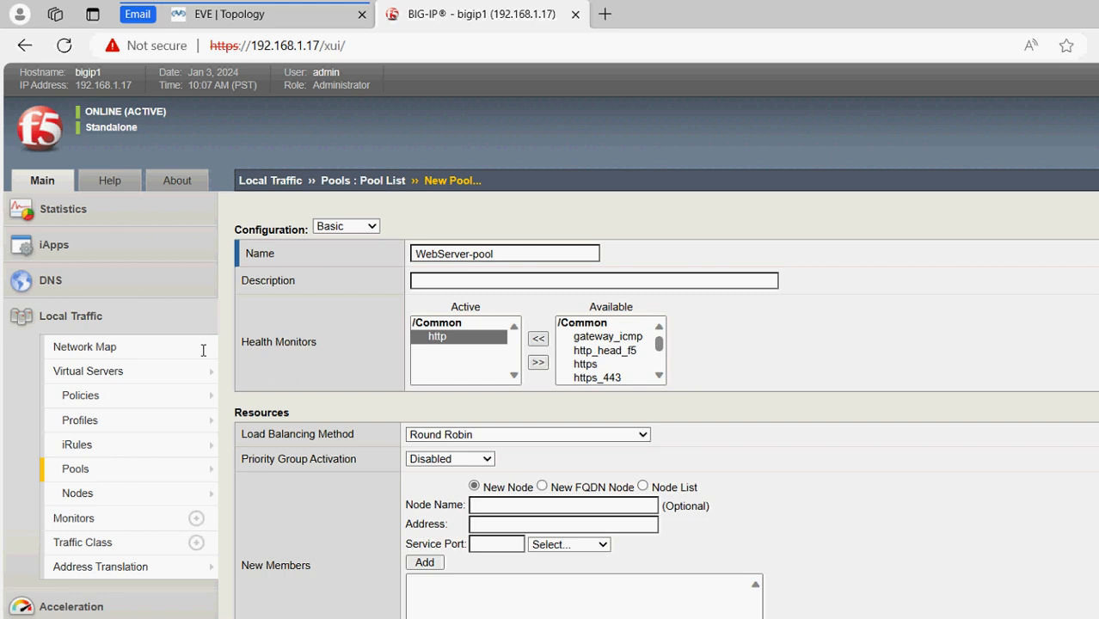
drag(247, 434, 354, 435)
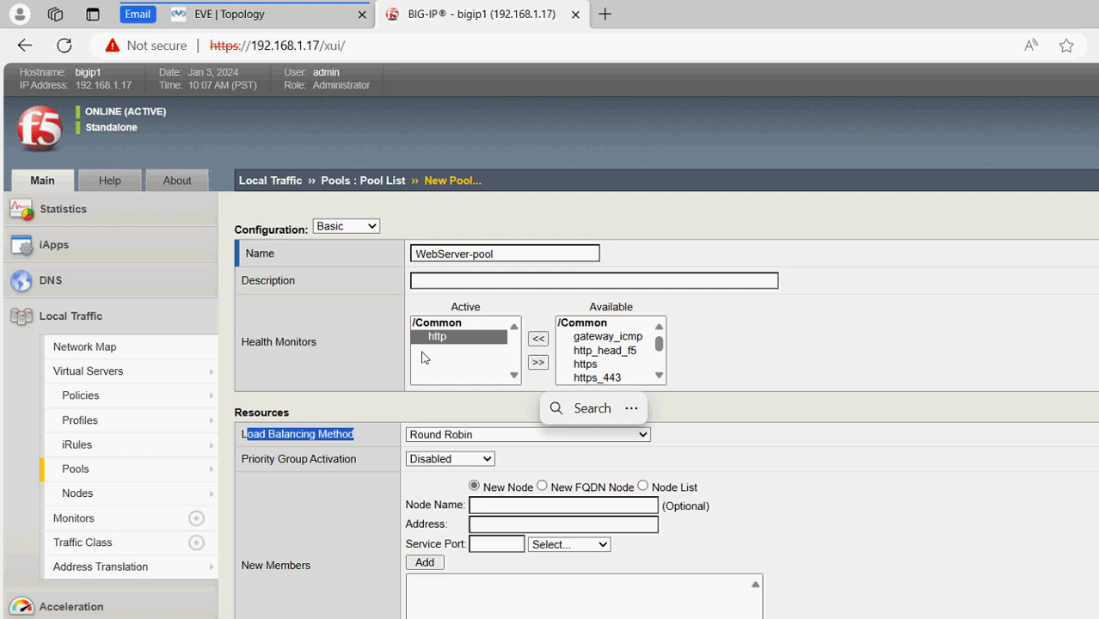
click(527, 436)
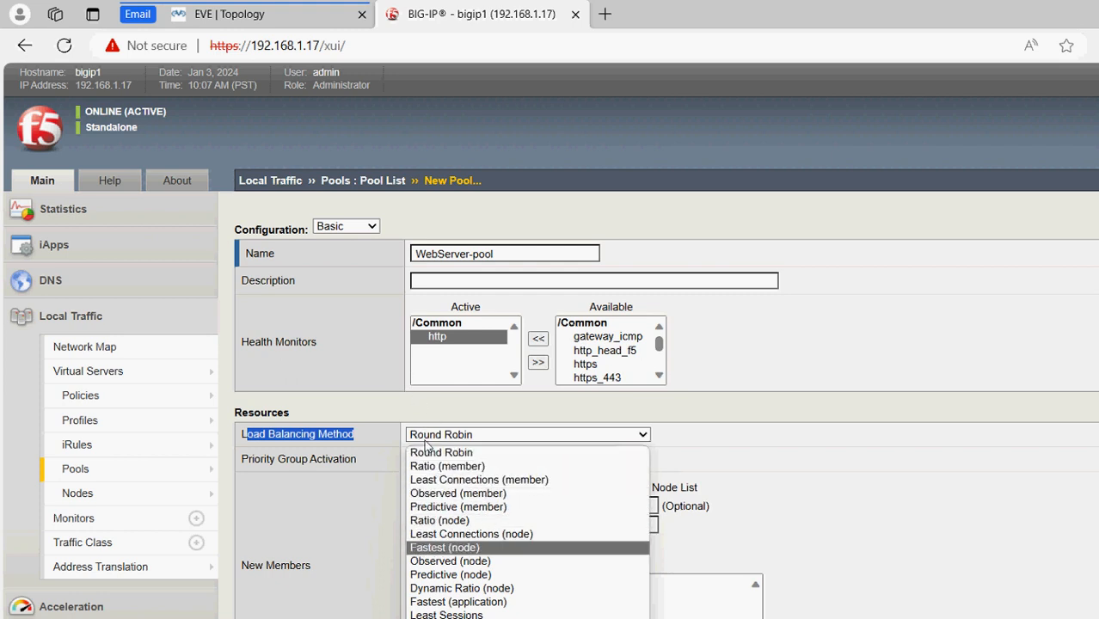
click(387, 360)
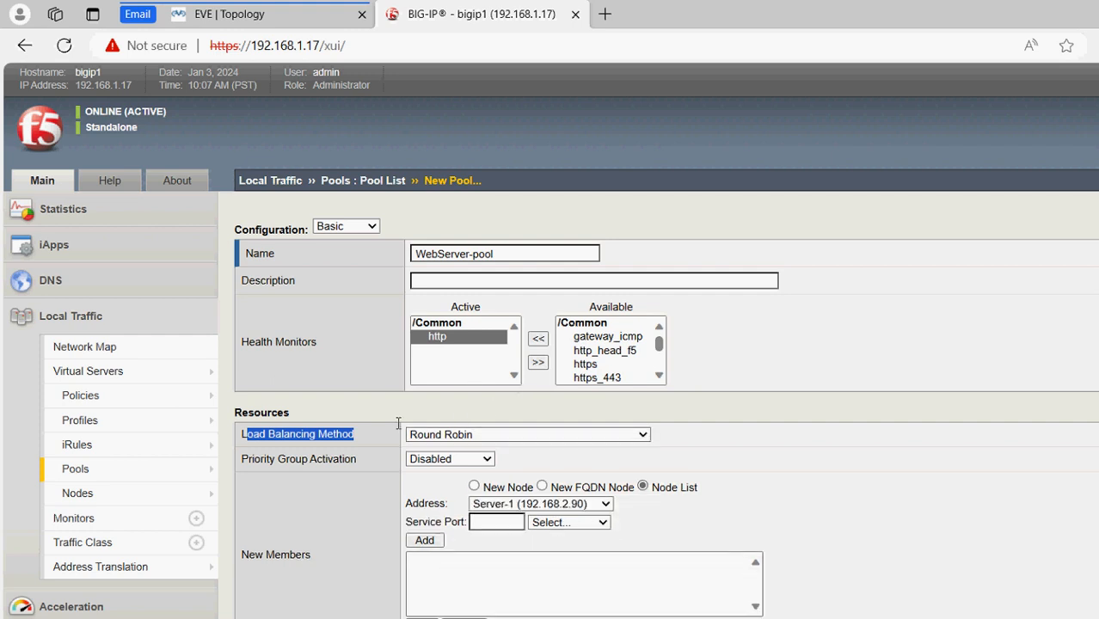
Add Server-1, Server-2 and Server-3 on port 80 as members and finish WebServer-pool
click(496, 522)
text(80)
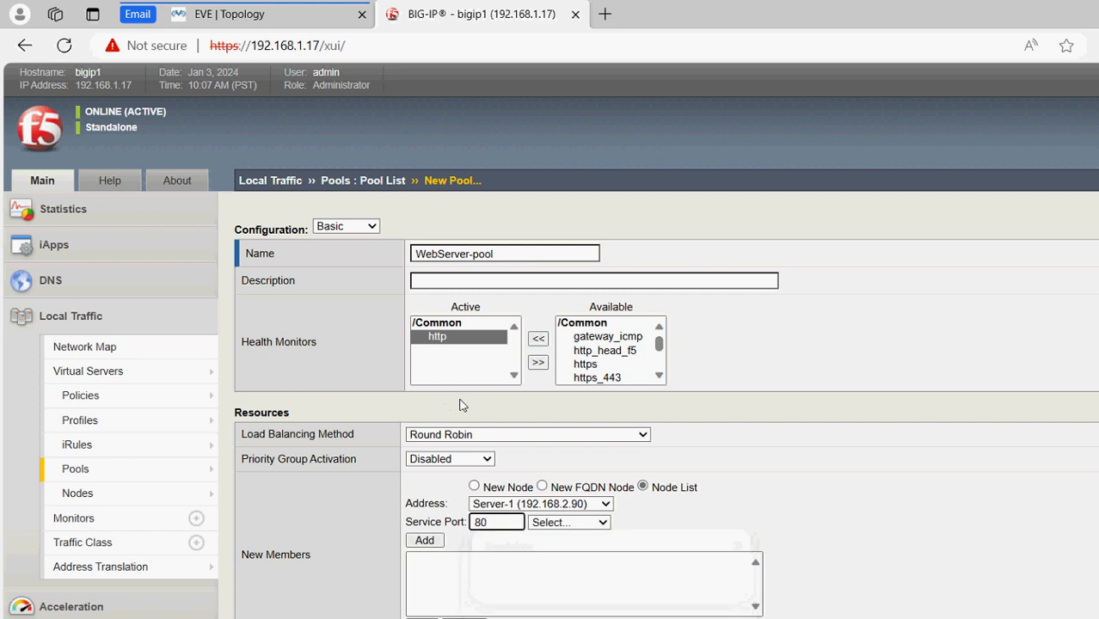
key(Return)
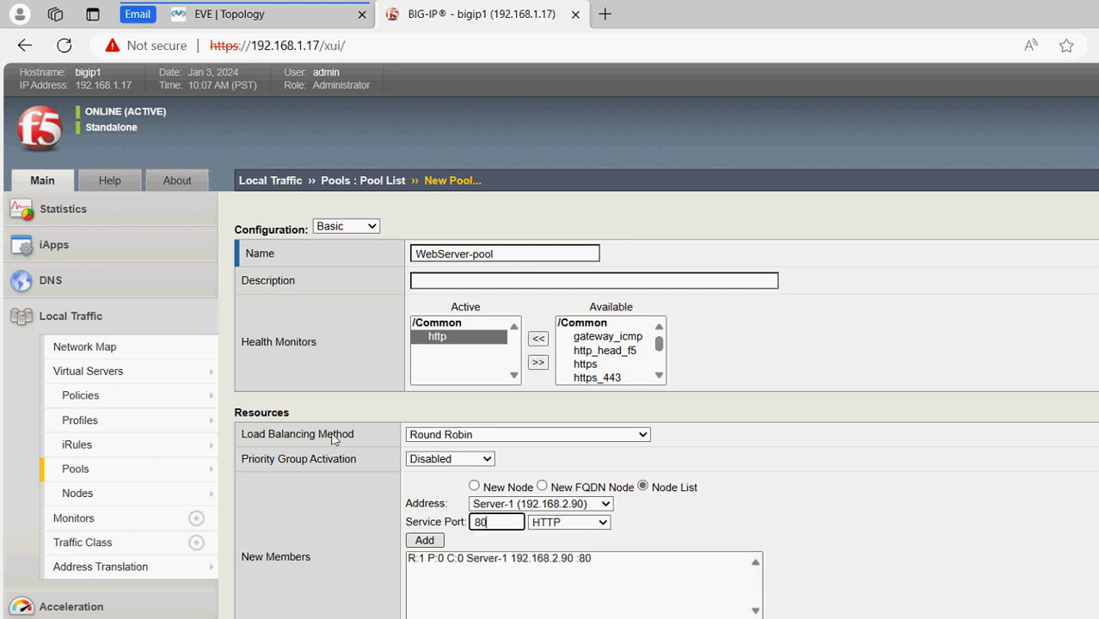
click(584, 504)
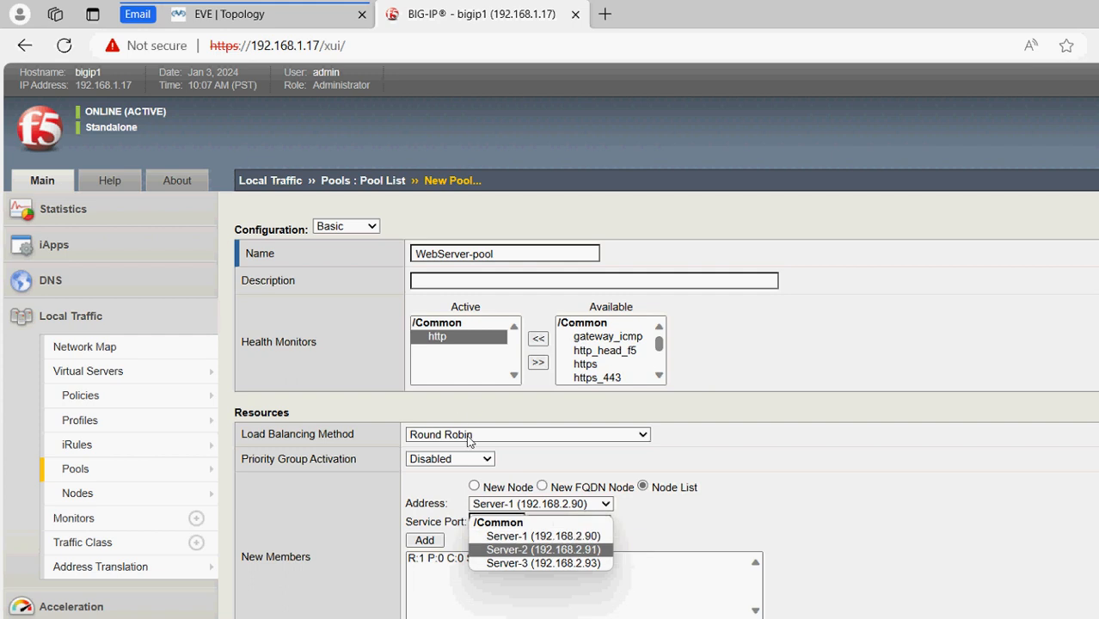
click(585, 550)
click(422, 541)
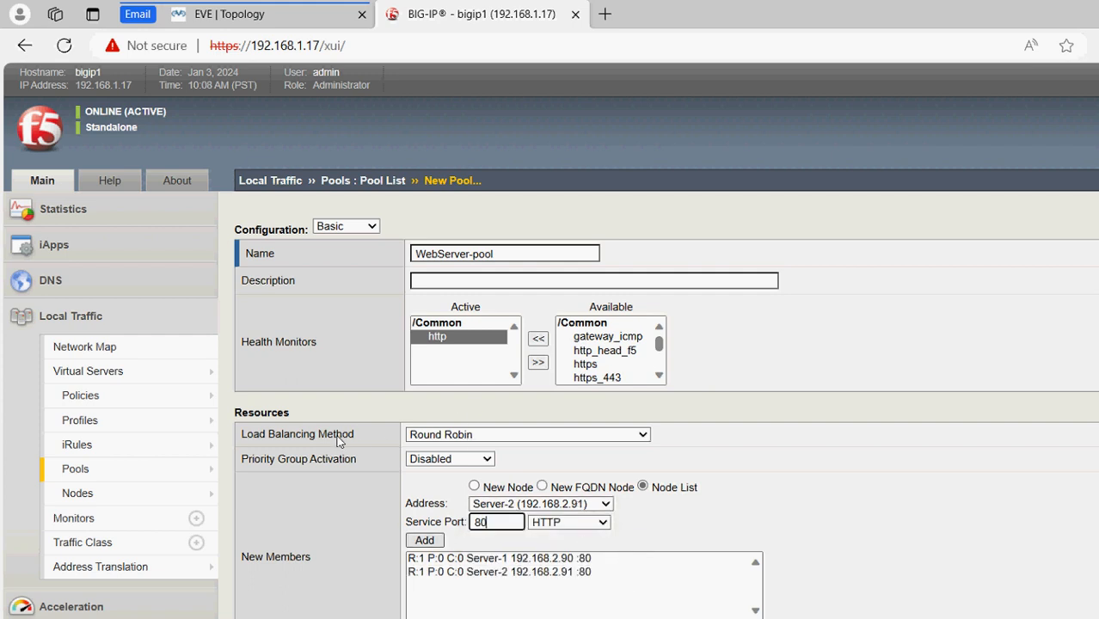
click(540, 504)
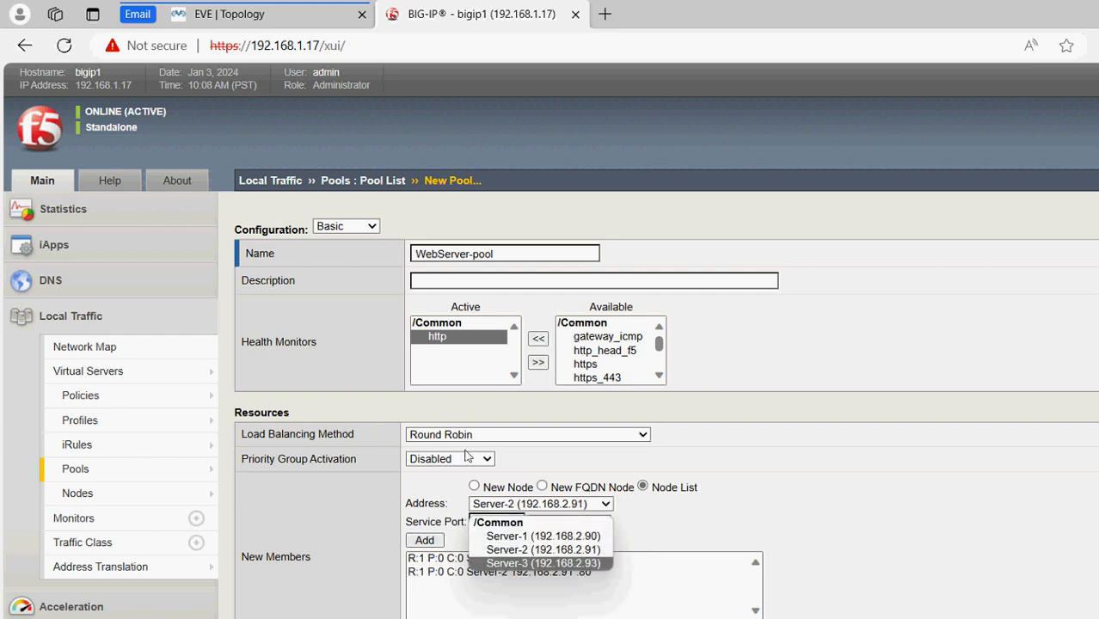
click(542, 563)
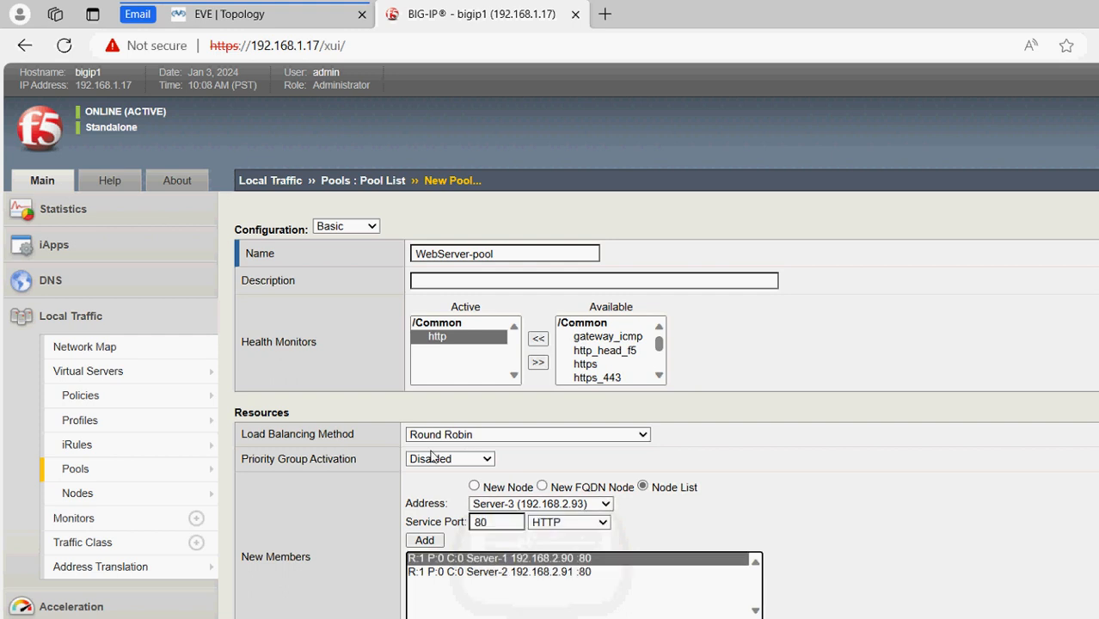
click(424, 540)
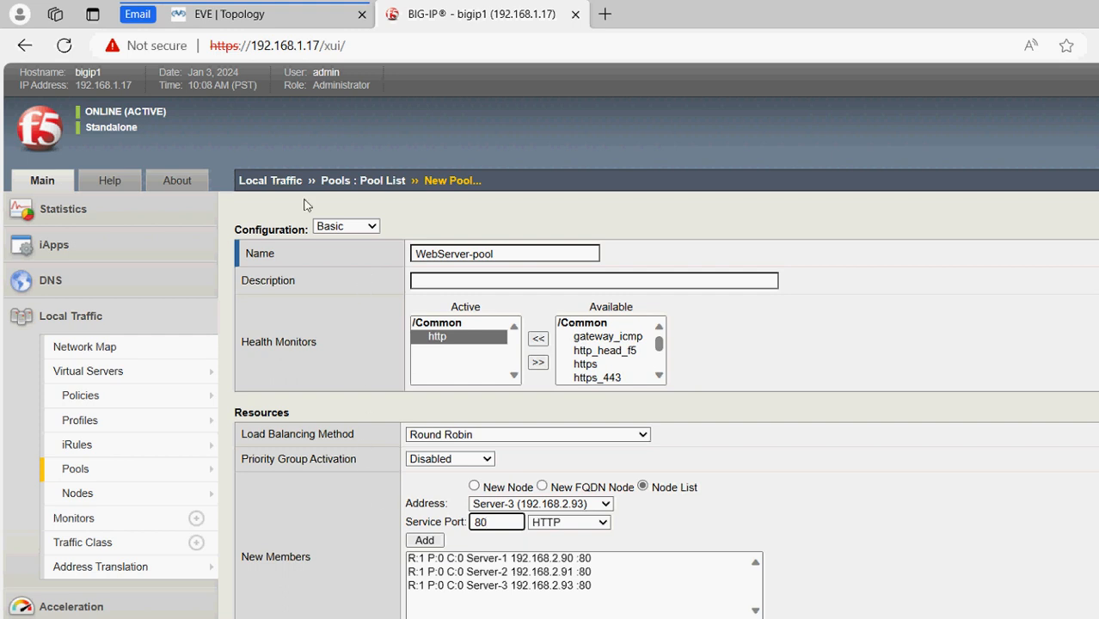
key(Return)
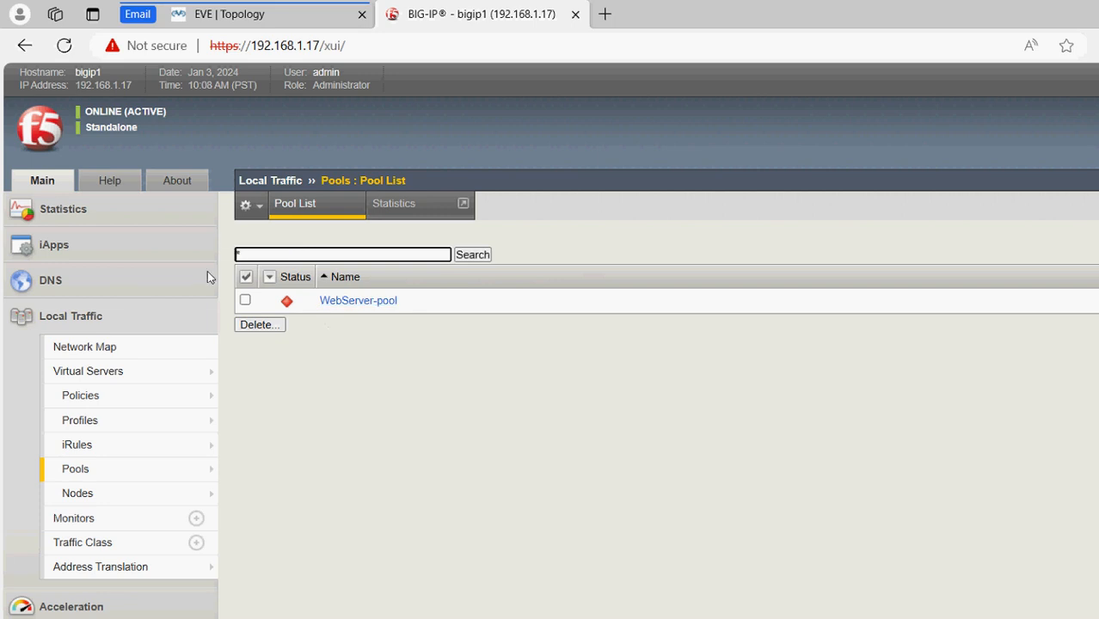
Open the Virtual Server List, then view the EVE lab topology diagram
mouse_move(111, 371)
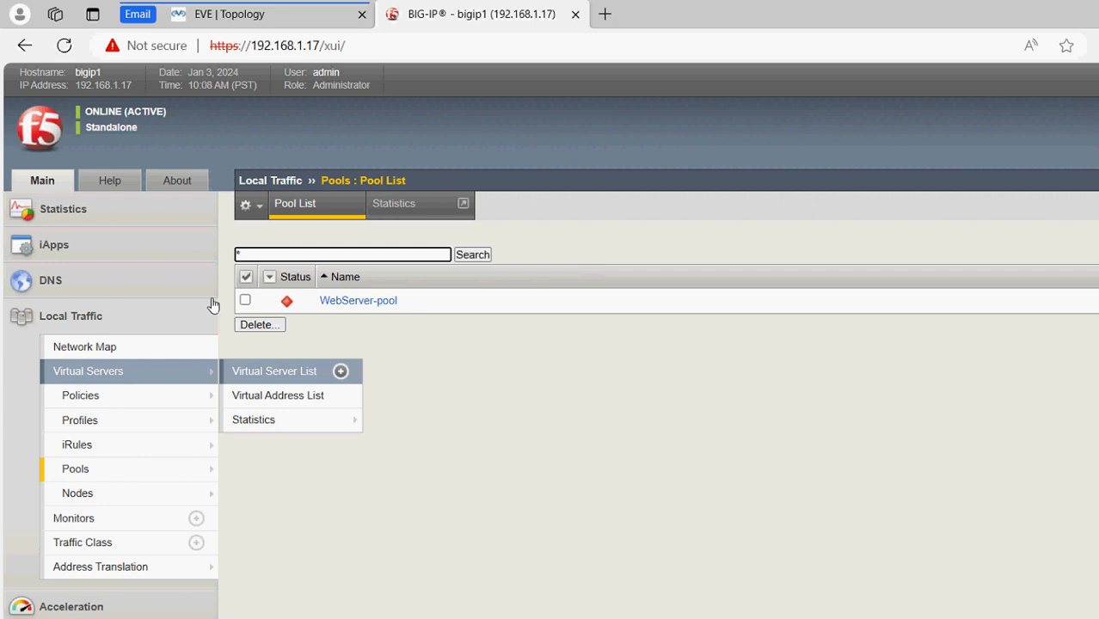
click(267, 371)
click(229, 14)
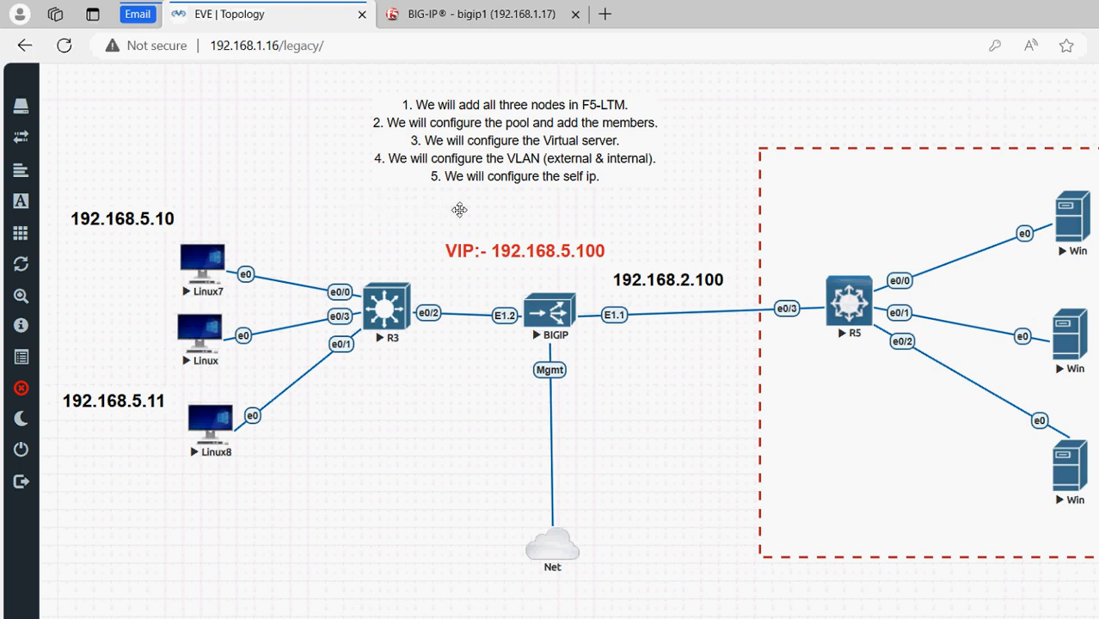
Name the new virtual server Virtual-Server with source address 0.0.0.0/0
click(379, 17)
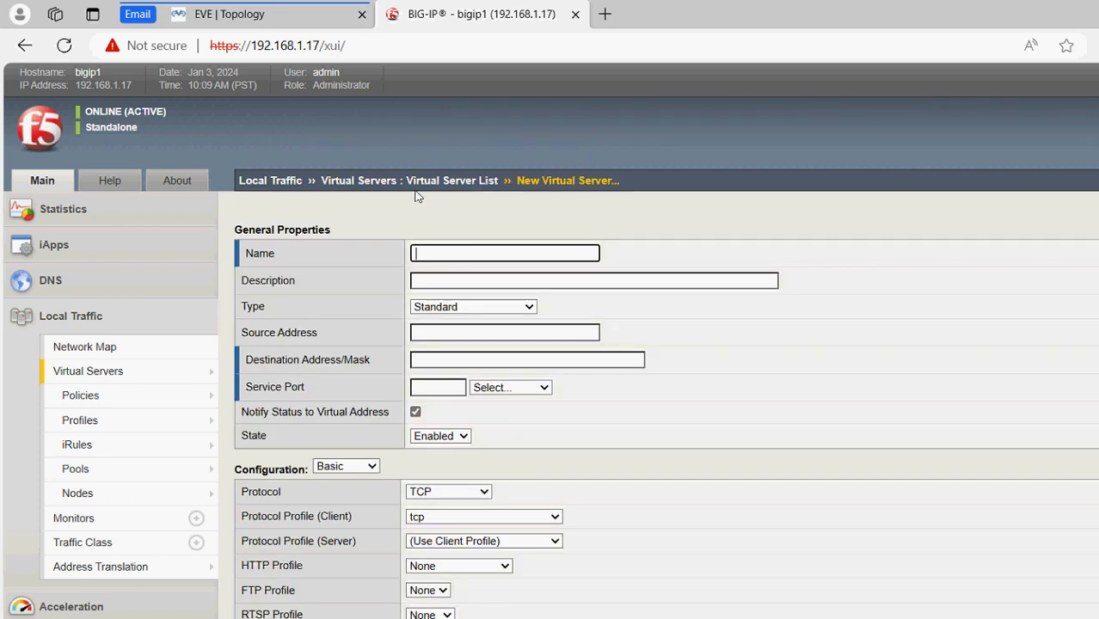
text(Virtual)
text(-Sevr)
text(rver)
key(Tab)
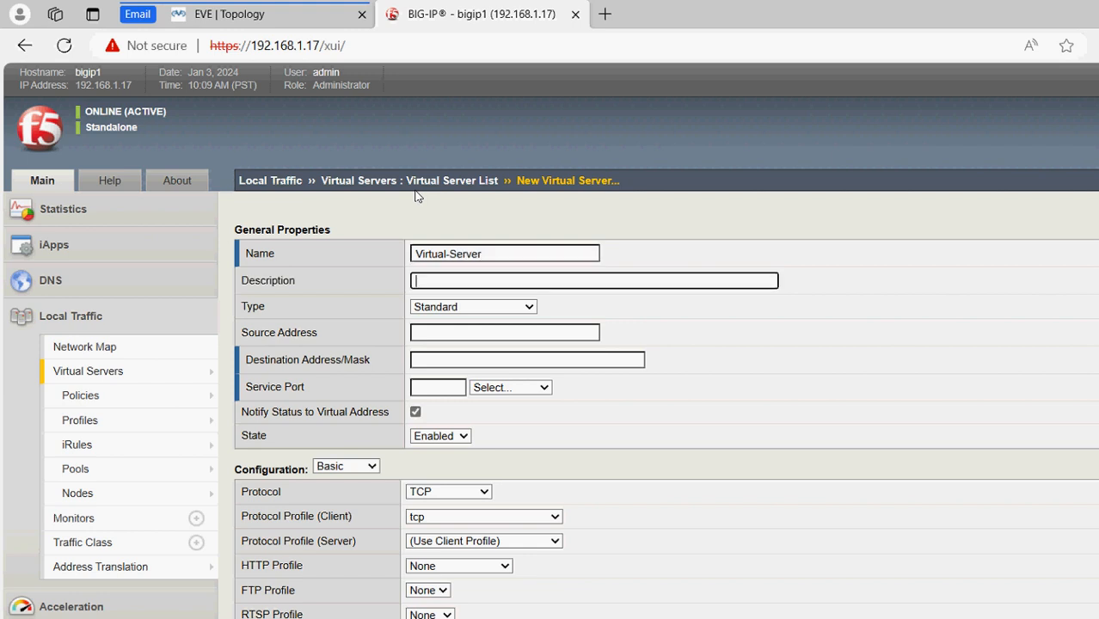
click(375, 281)
key(Tab)
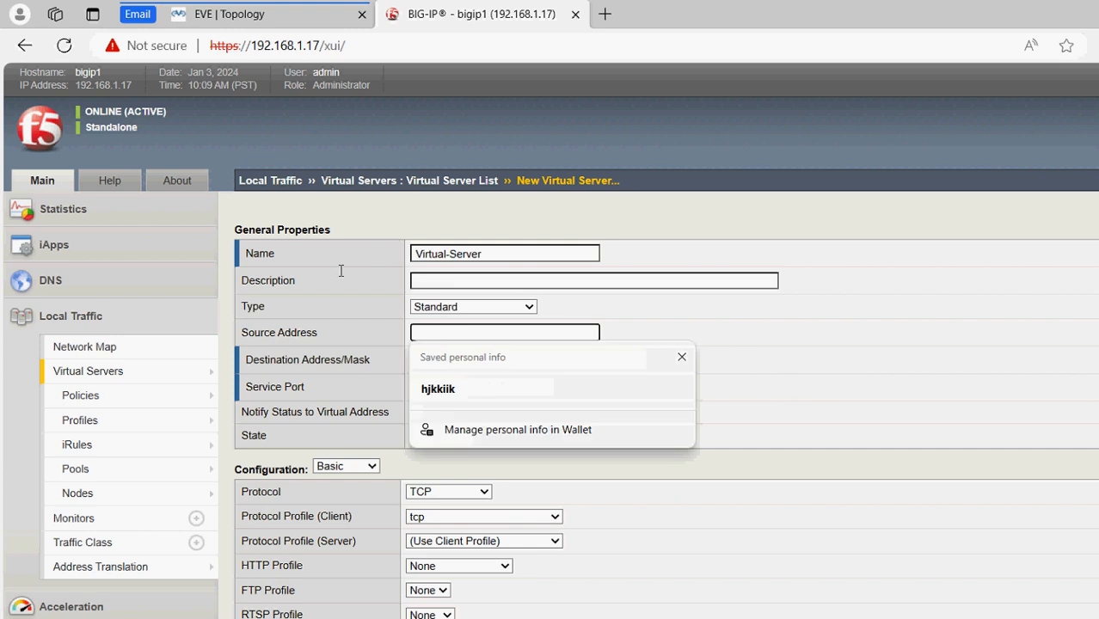
text(0.0.0.0)
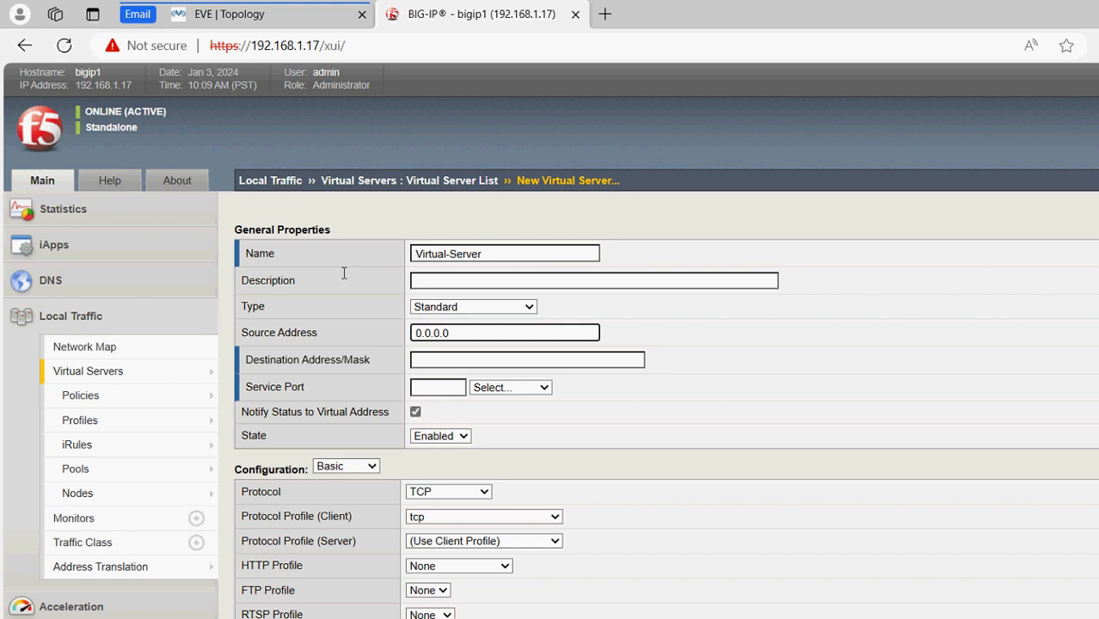
text(/0)
key(Tab)
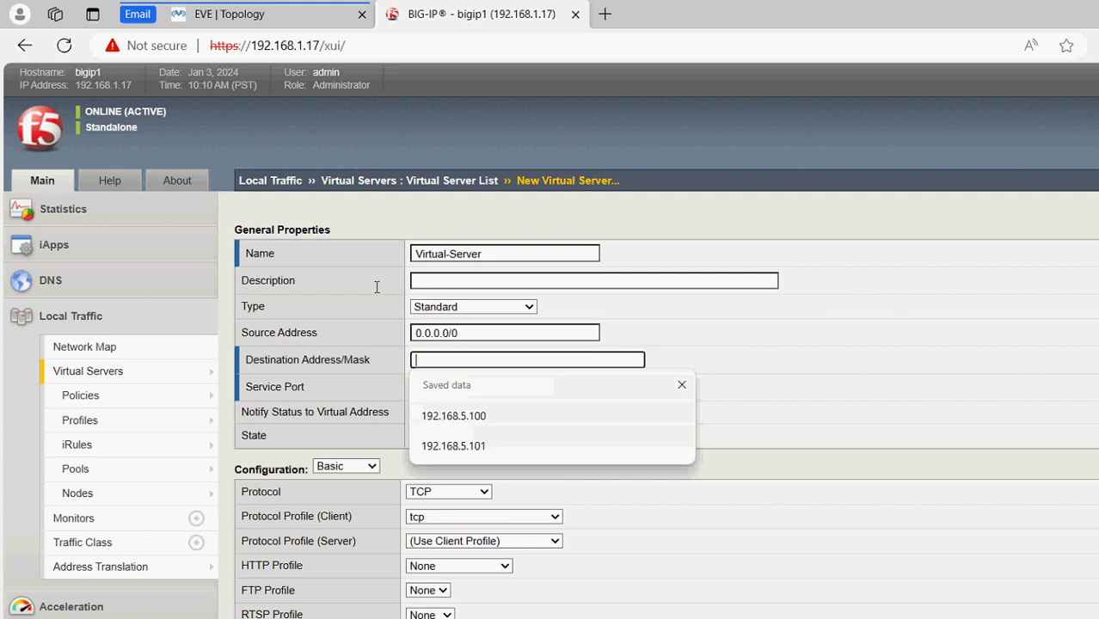
Set the destination to the VIP 192.168.5.100 and the service port to 80
click(230, 12)
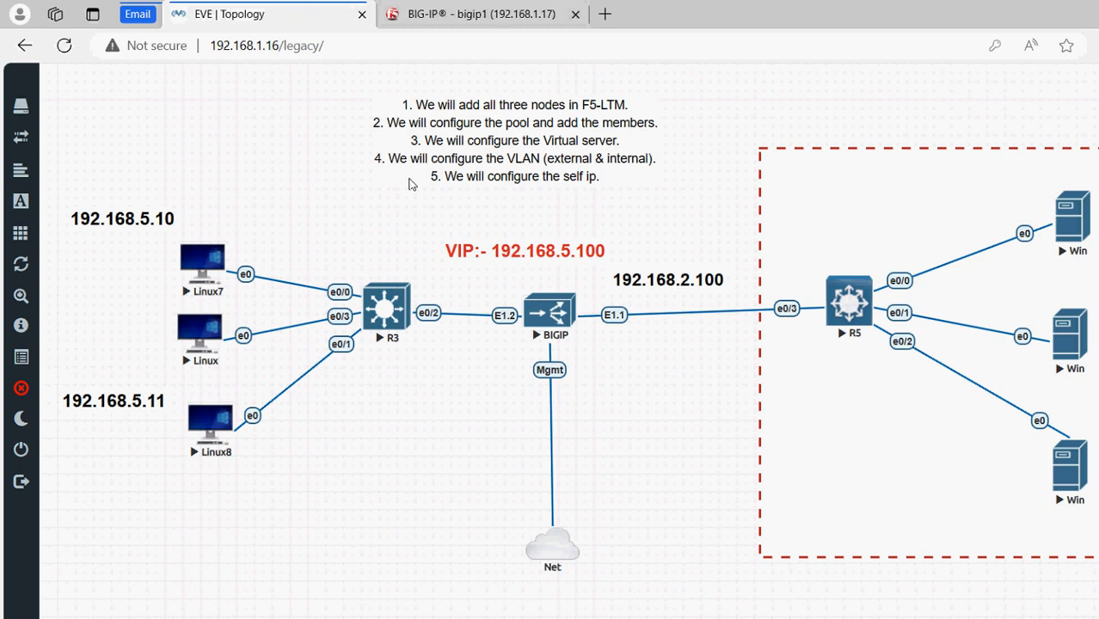
click(379, 7)
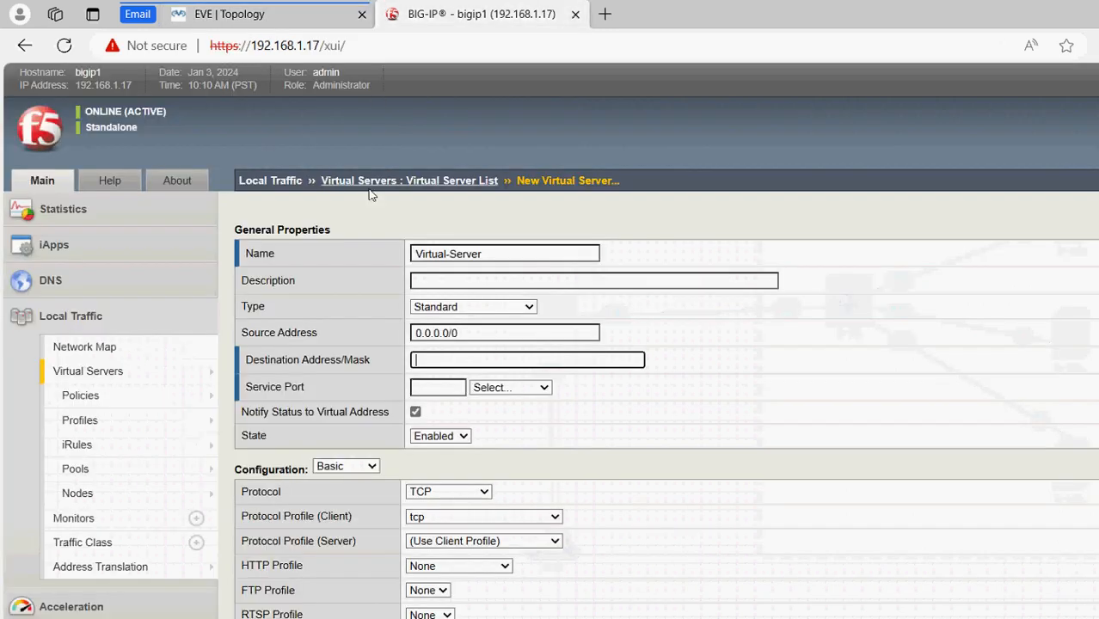
text(1921)
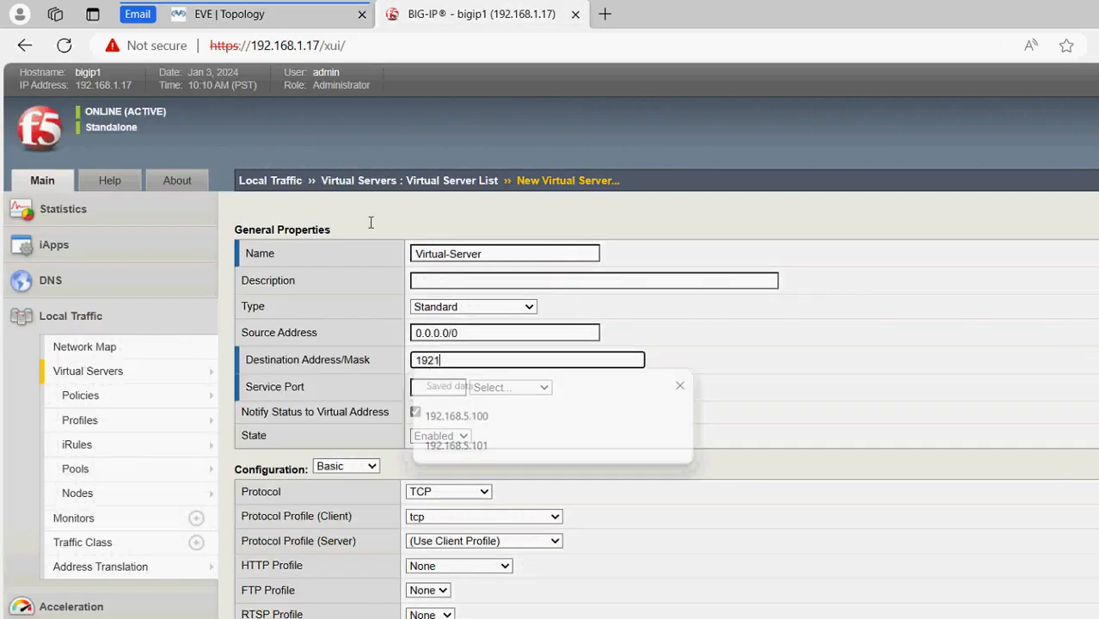
key(BackSpace)
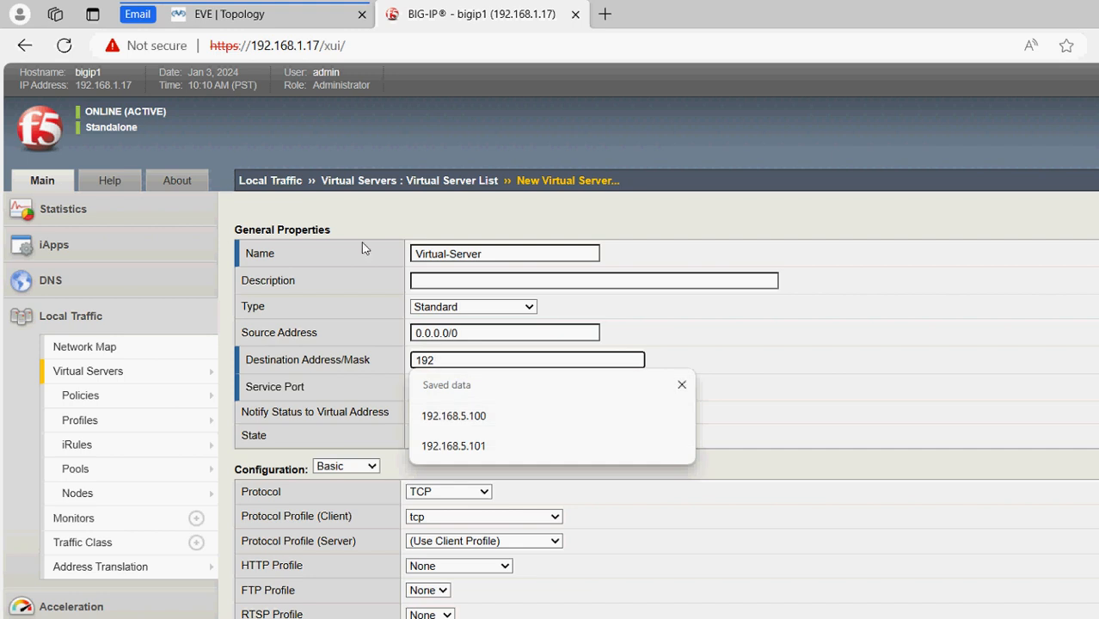
key(Down)
key(Return)
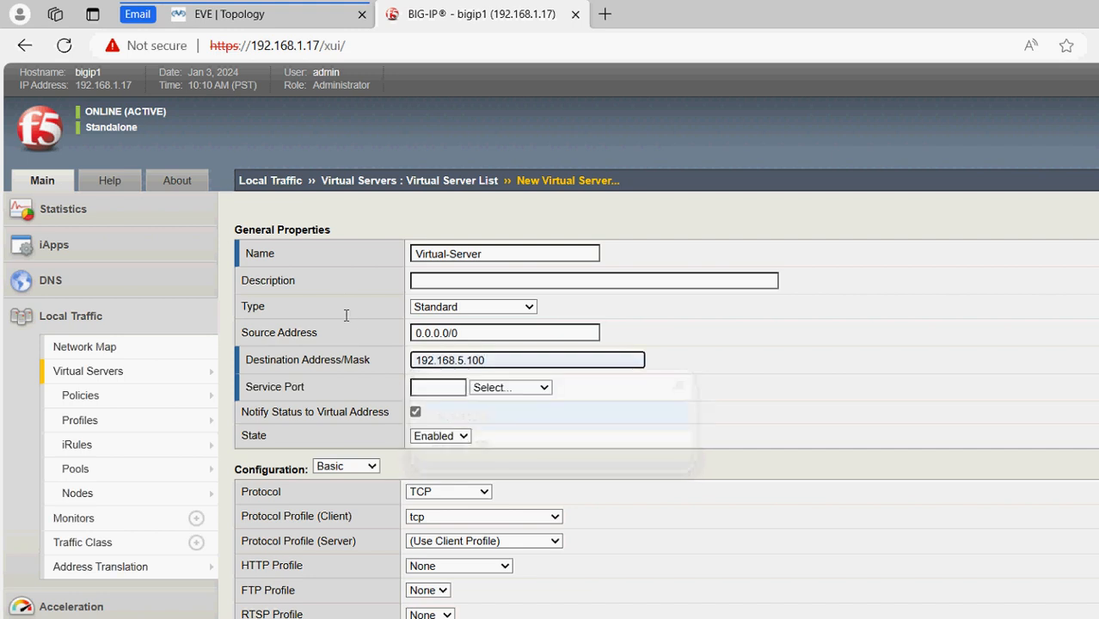
key(Tab)
key(Down)
key(Return)
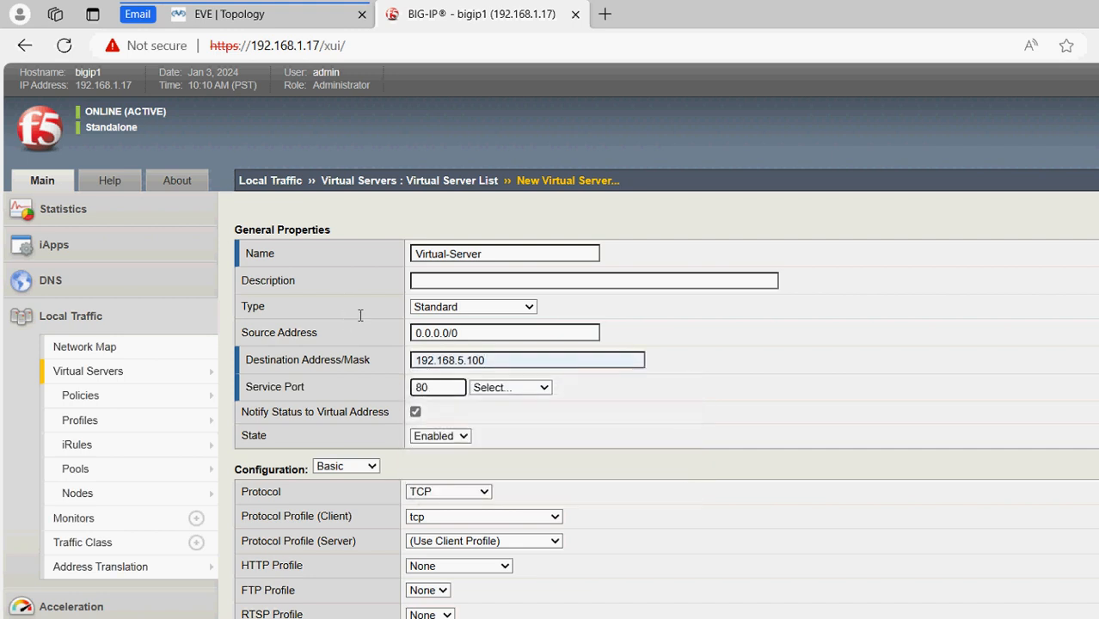
Choose HTTP as the service type and tcp as the server-side protocol profile
key(Tab)
key(alt+Down)
key(Down)
key(Down)
key(Down)
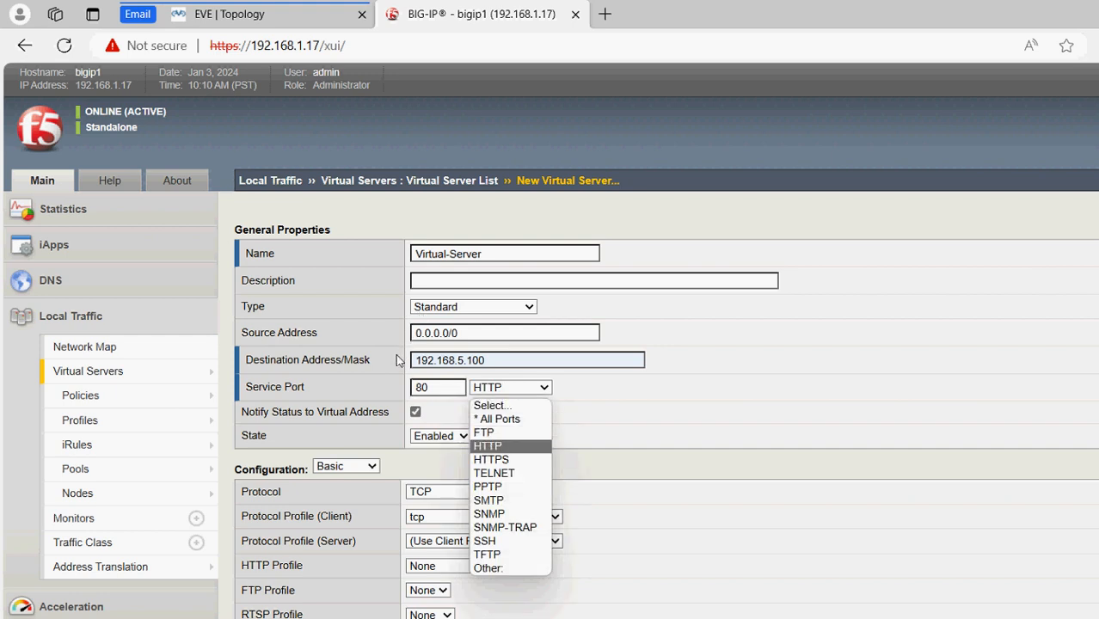
key(Return)
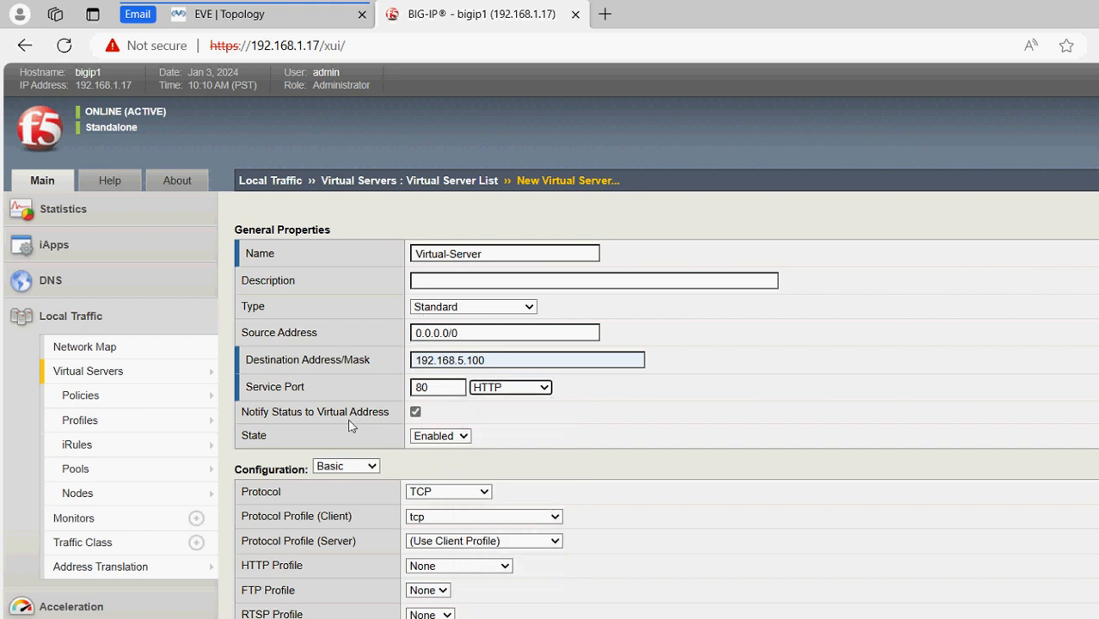
click(483, 541)
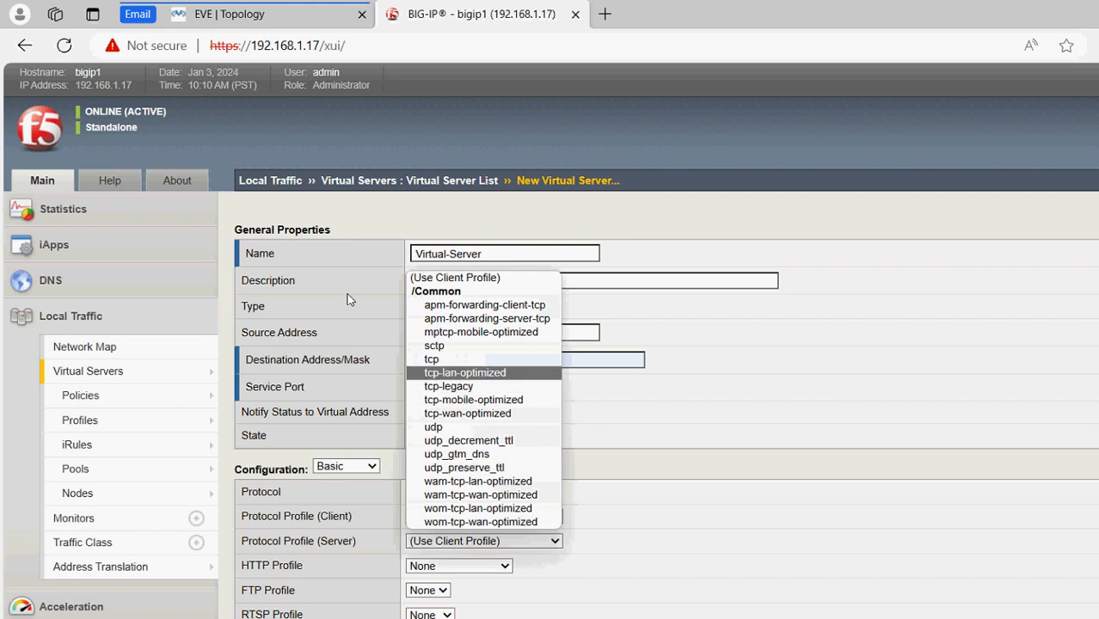
click(436, 359)
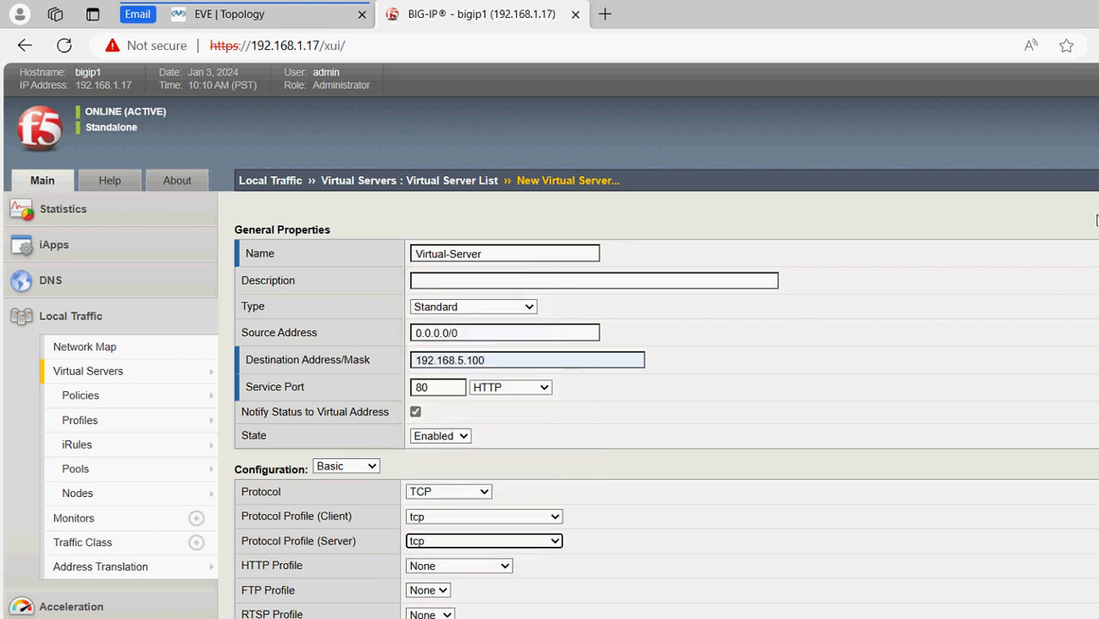
Set WebServer-pool as the default pool and create Virtual-Server
scroll(617, 280, down, 5)
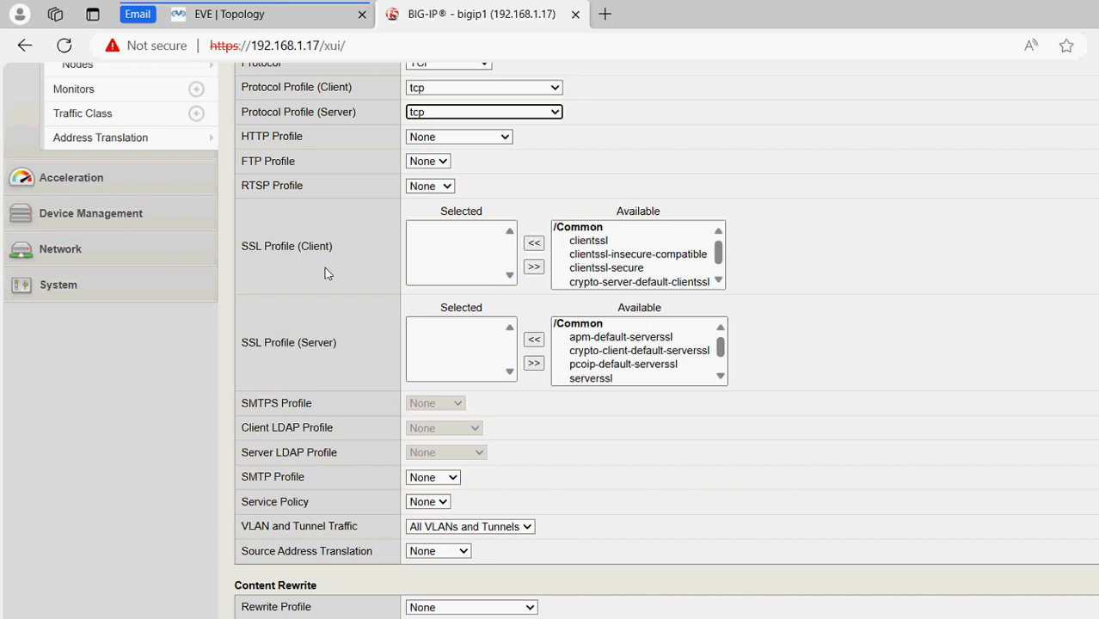
scroll(1096, 289, down, 1)
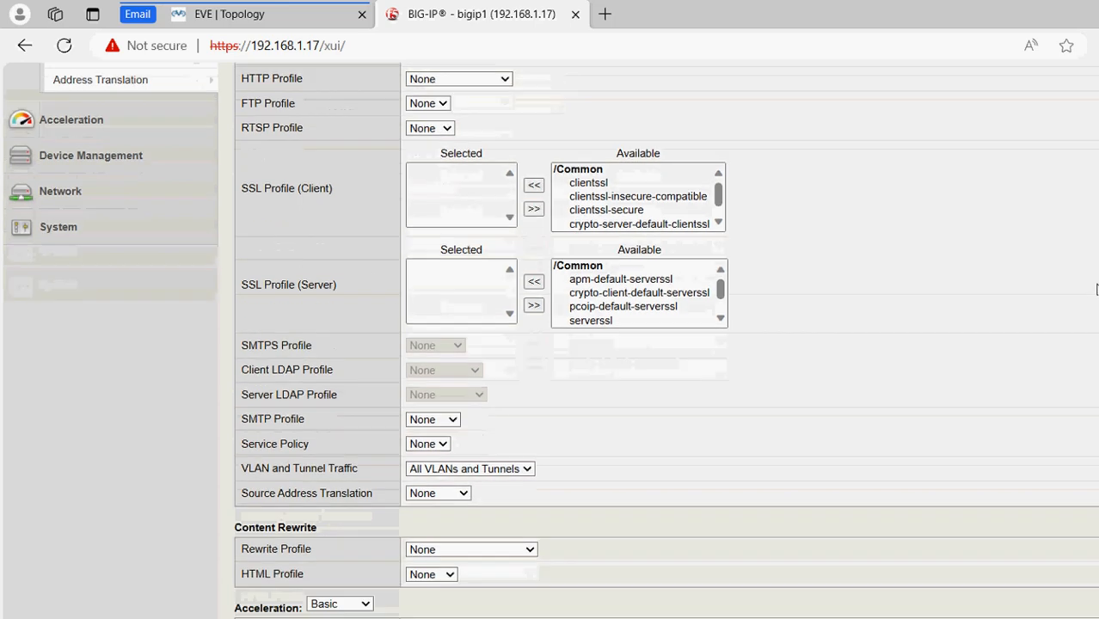
scroll(1095, 297, down, 3)
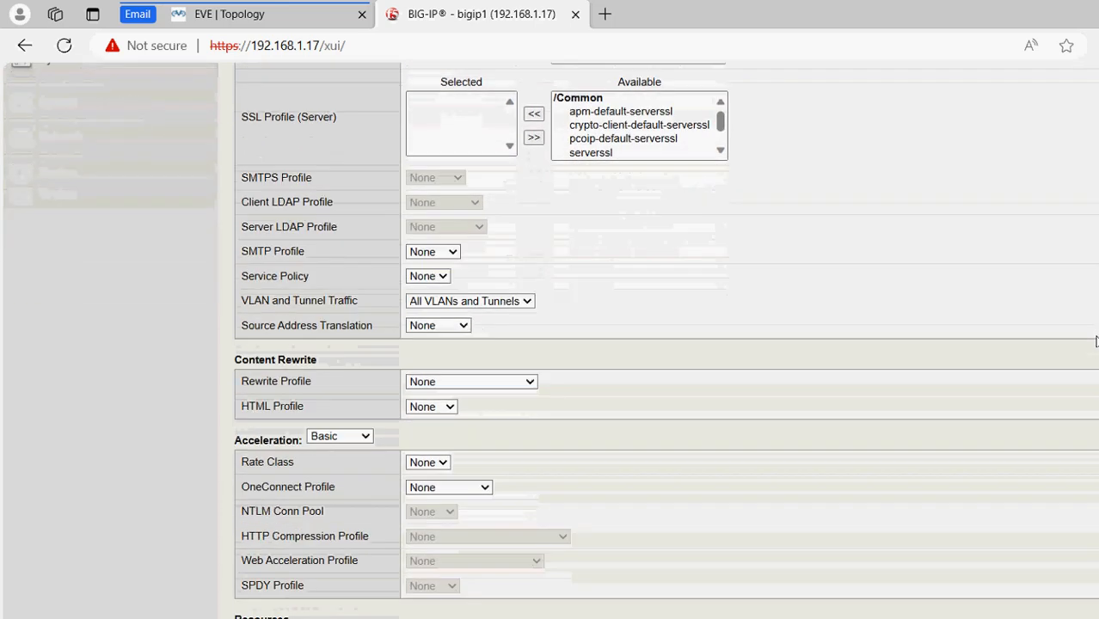
scroll(1095, 341, down, 4)
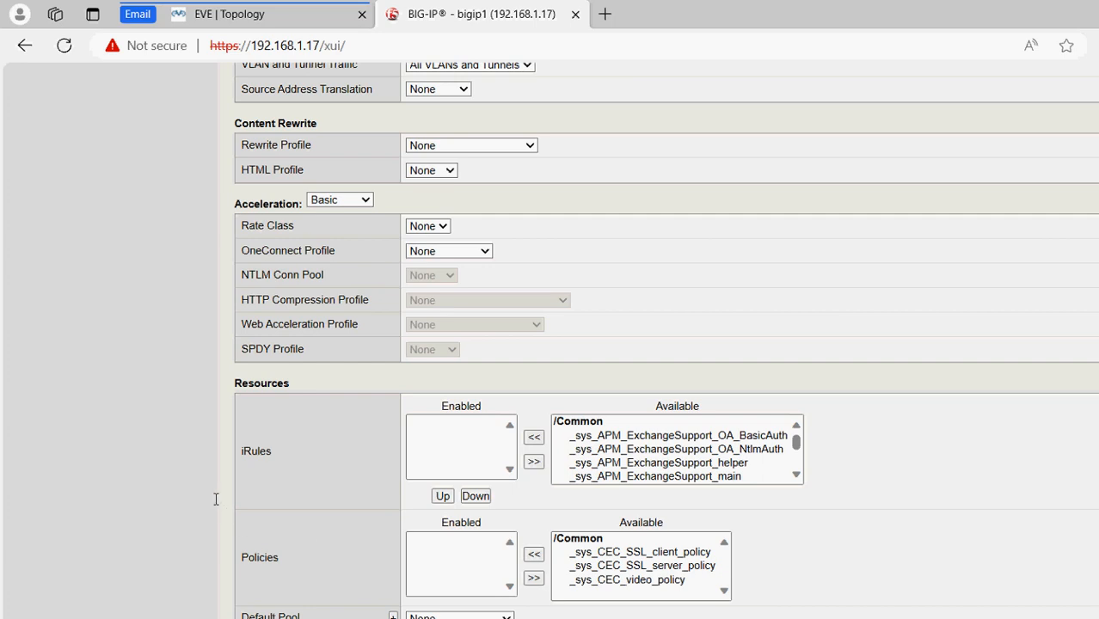
click(373, 539)
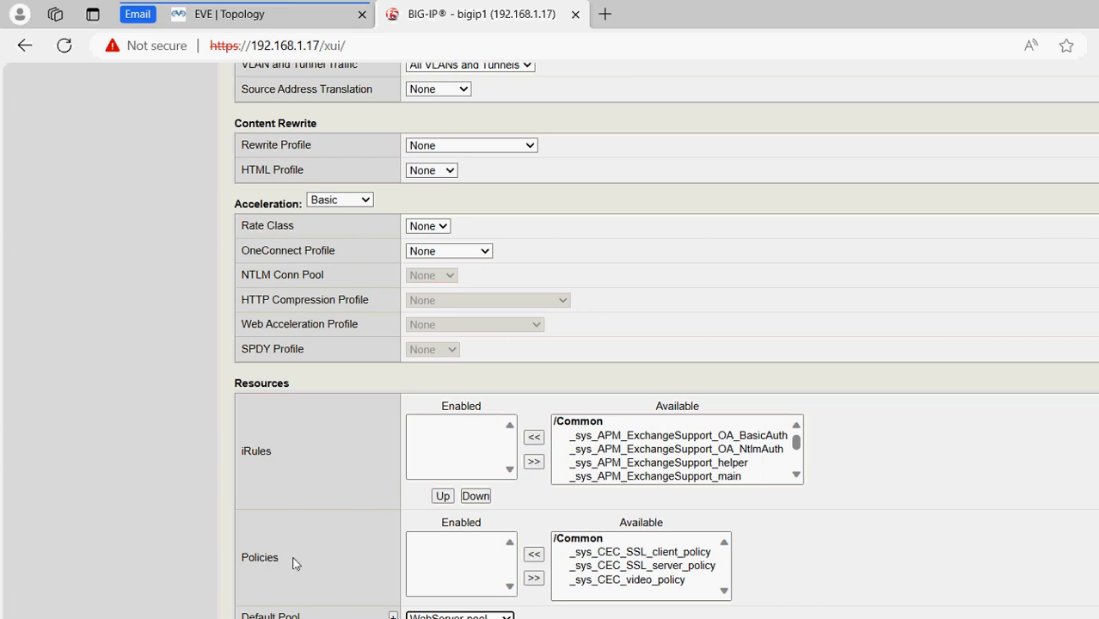
key(Return)
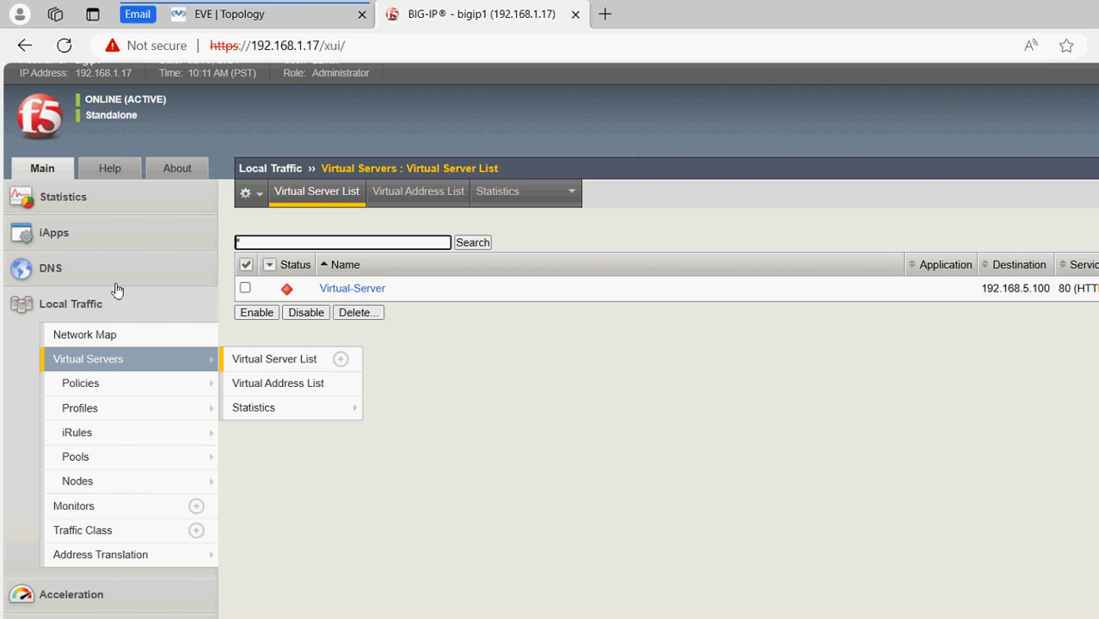
scroll(203, 299, up, 1)
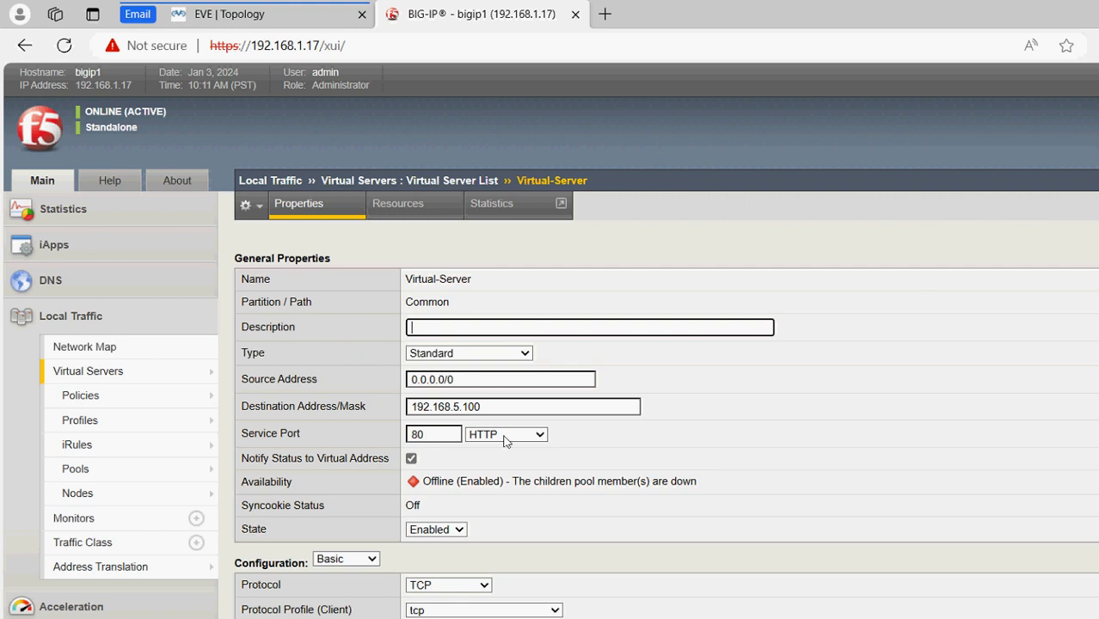
drag(1095, 169, 1086, 476)
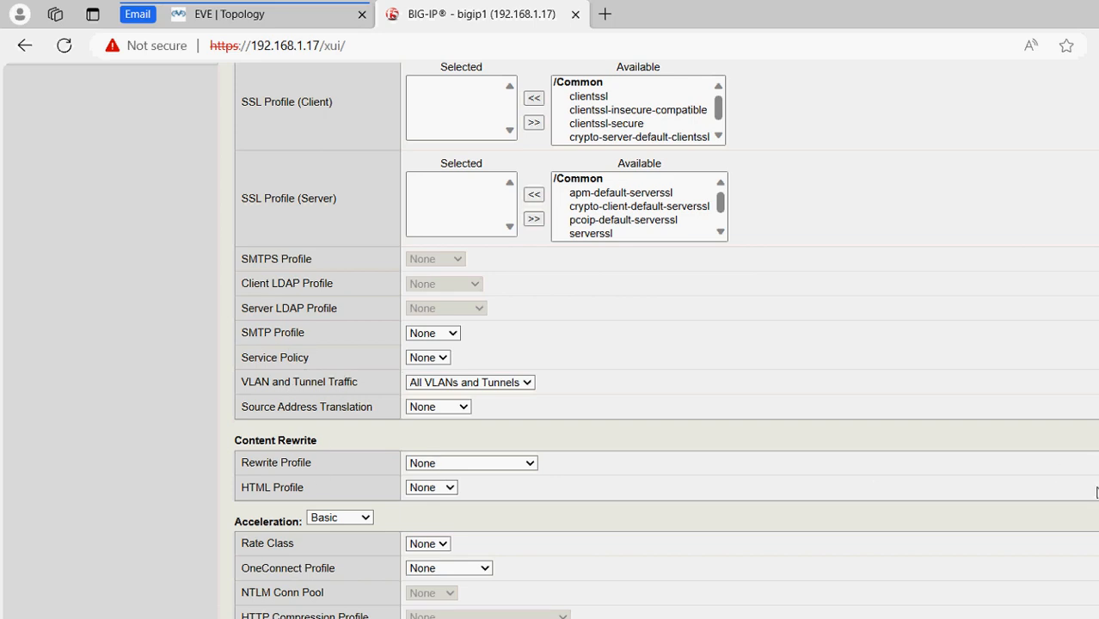
drag(1096, 492, 1096, 225)
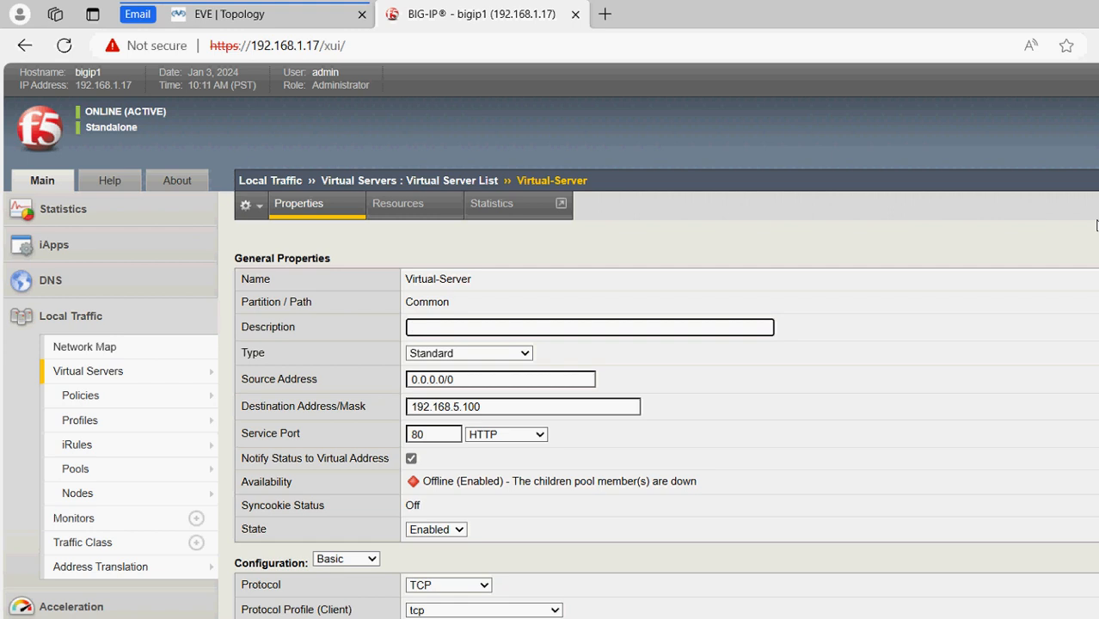
click(258, 17)
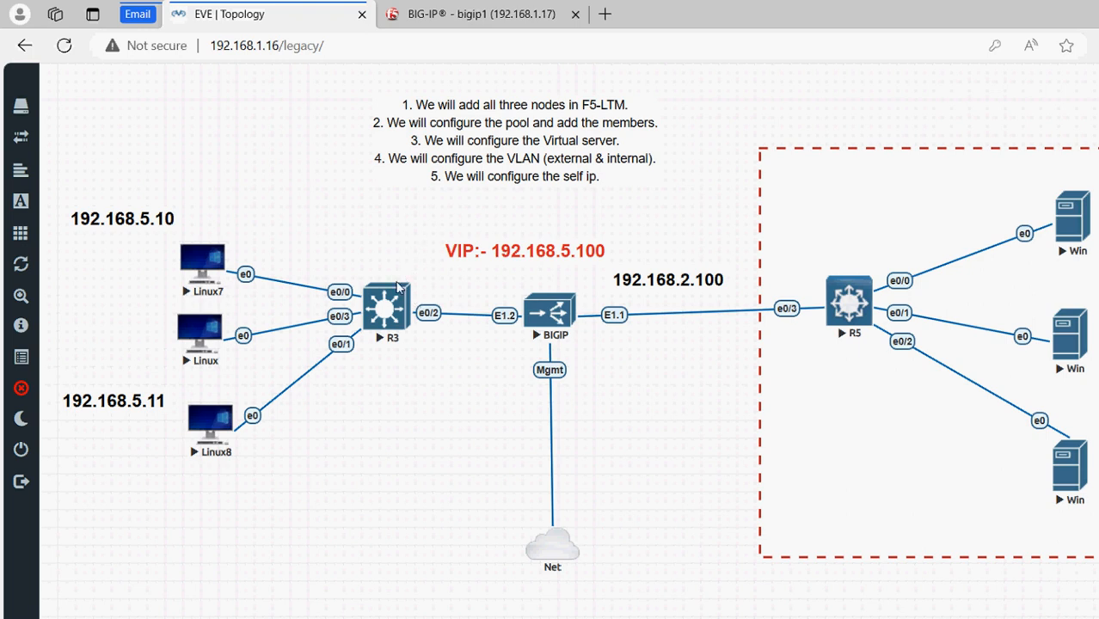
click(384, 15)
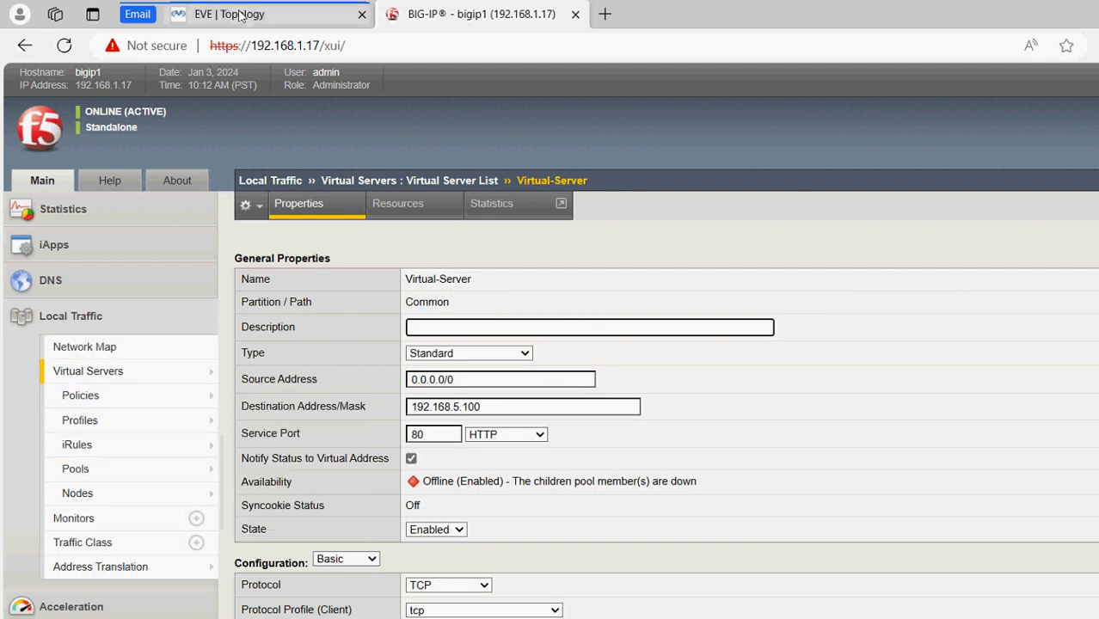
click(270, 16)
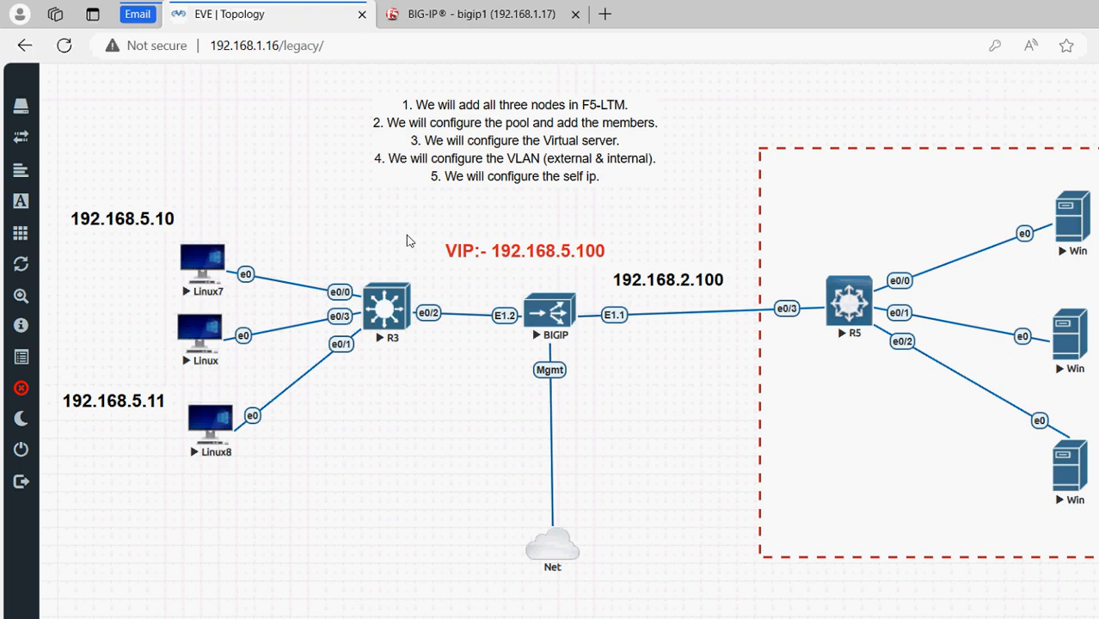
key(ctrl+Tab)
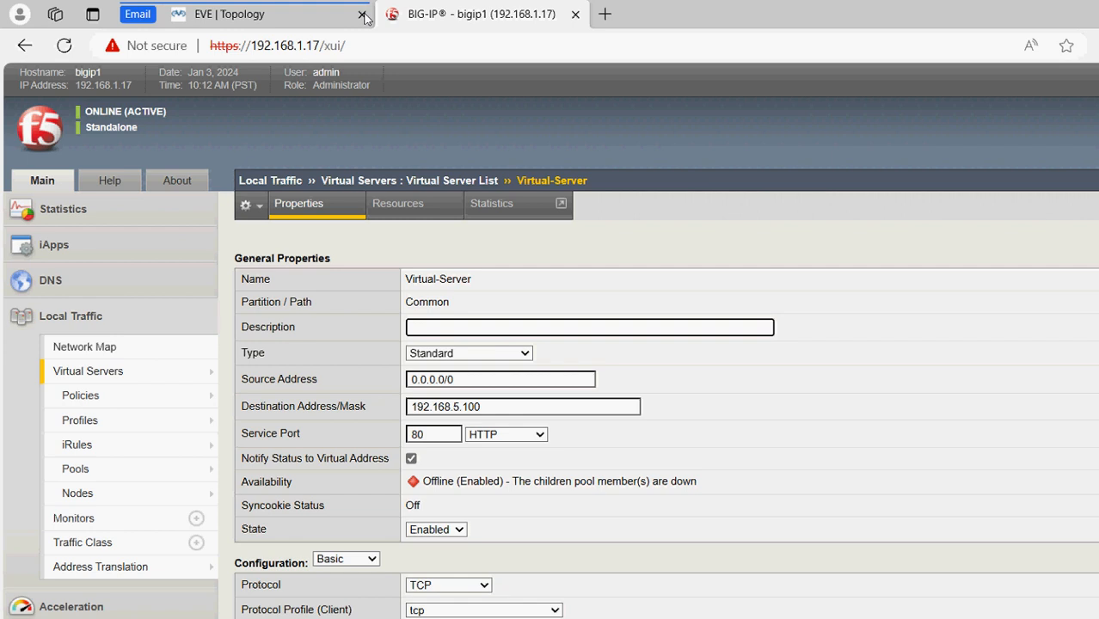
click(245, 22)
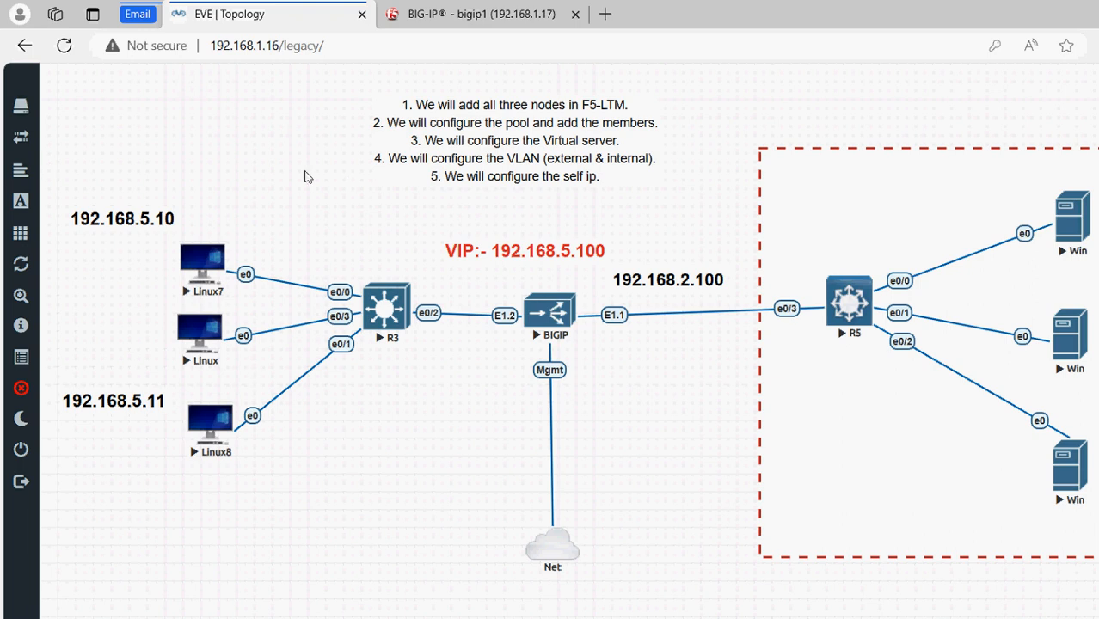
click(380, 14)
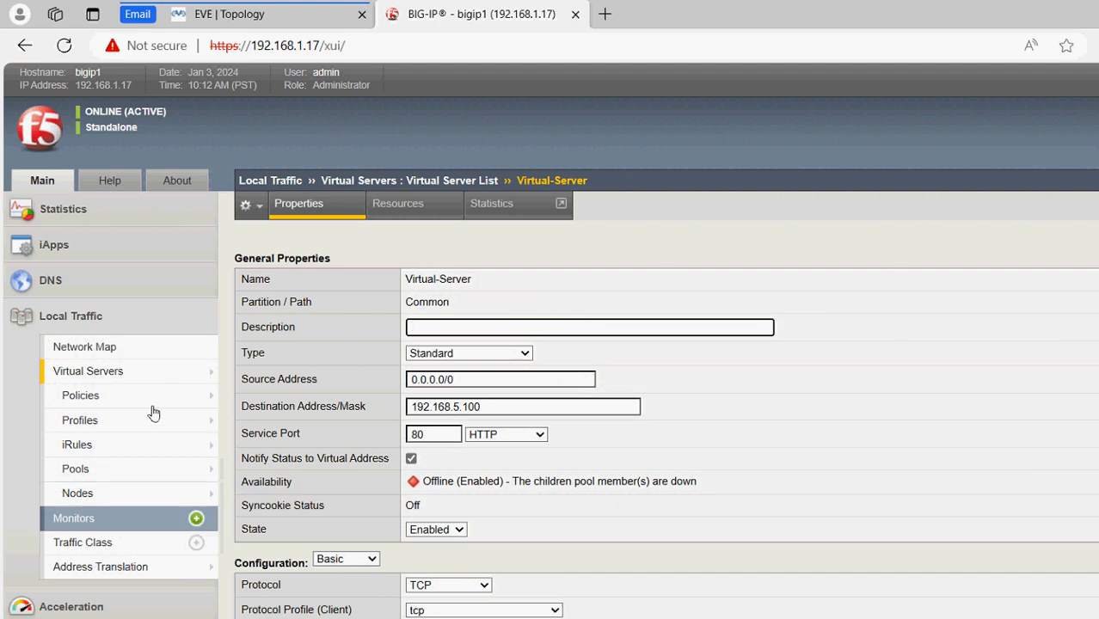
mouse_move(96, 420)
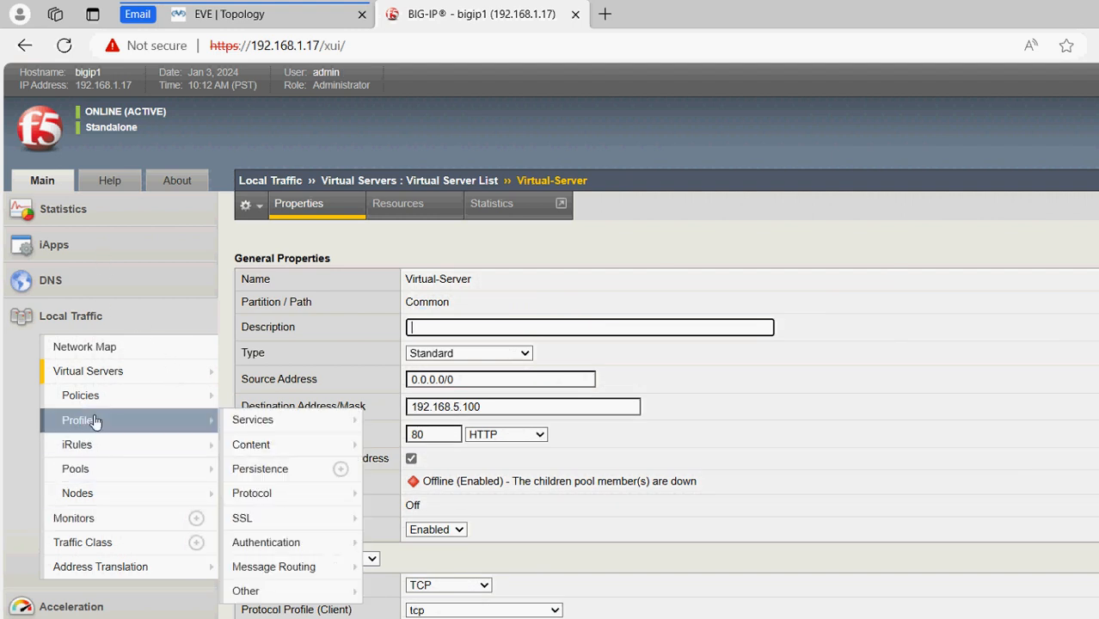
Delete Internal-VLAN from the Network VLAN list
click(90, 554)
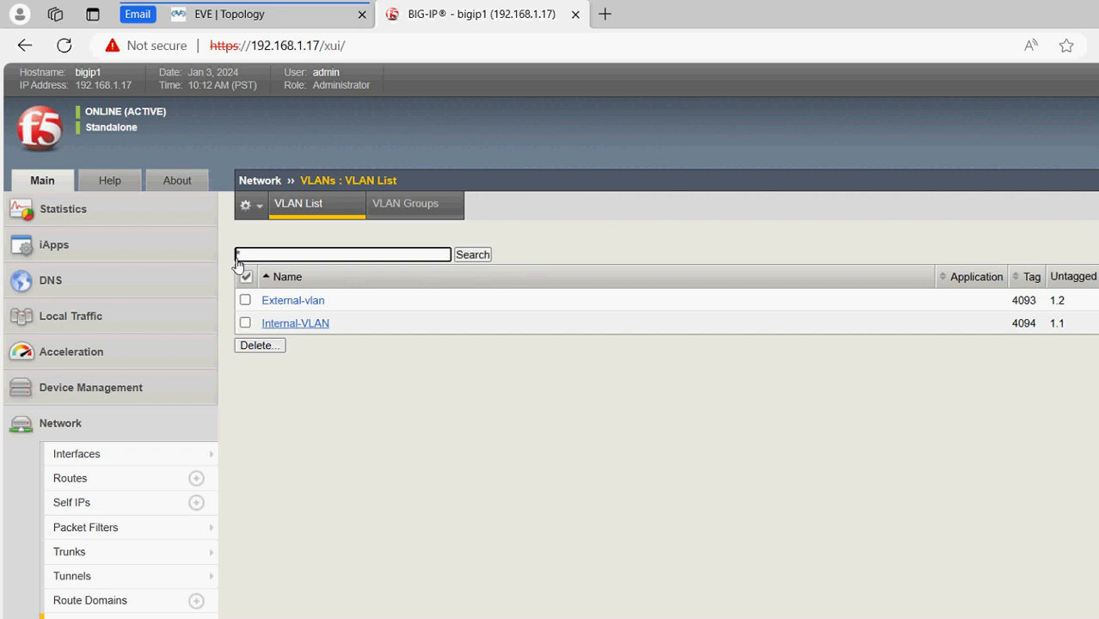
click(294, 323)
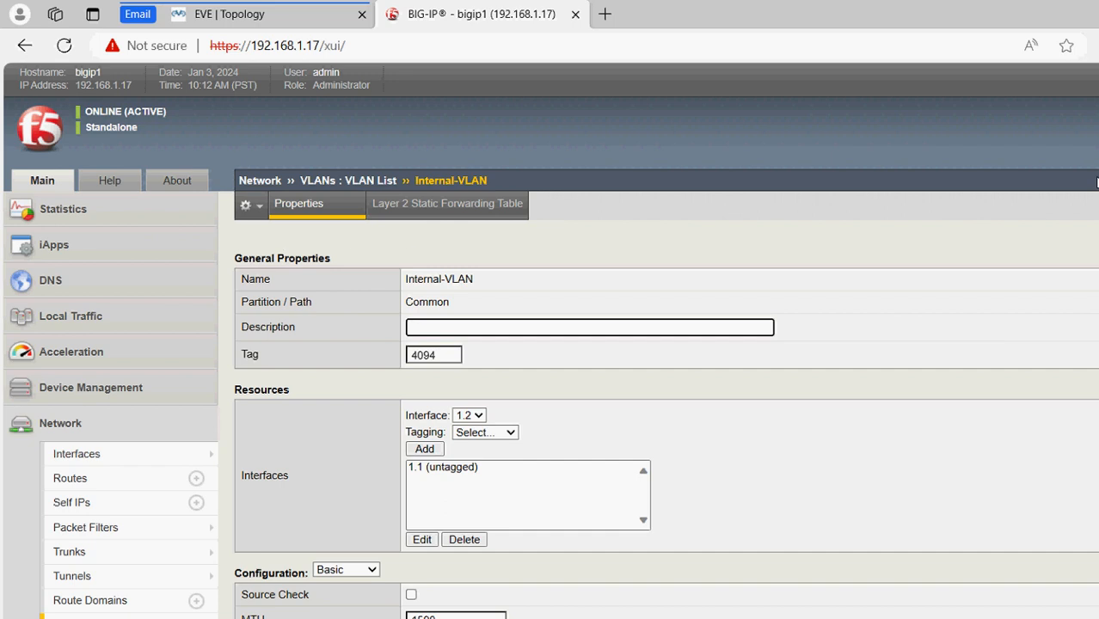
scroll(1092, 224, down, 2)
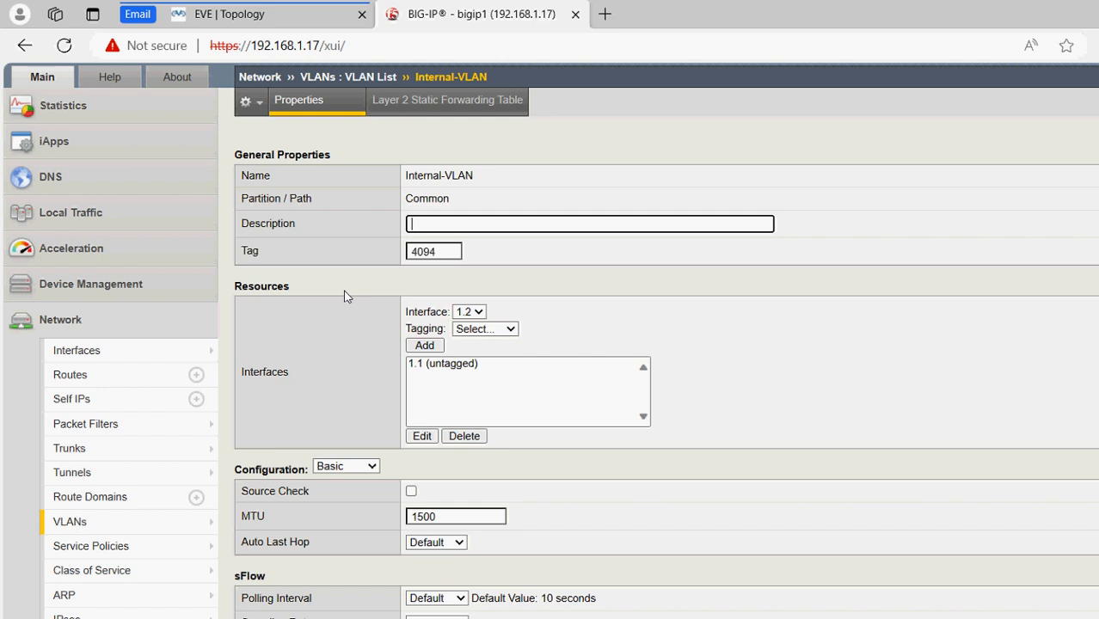
click(242, 19)
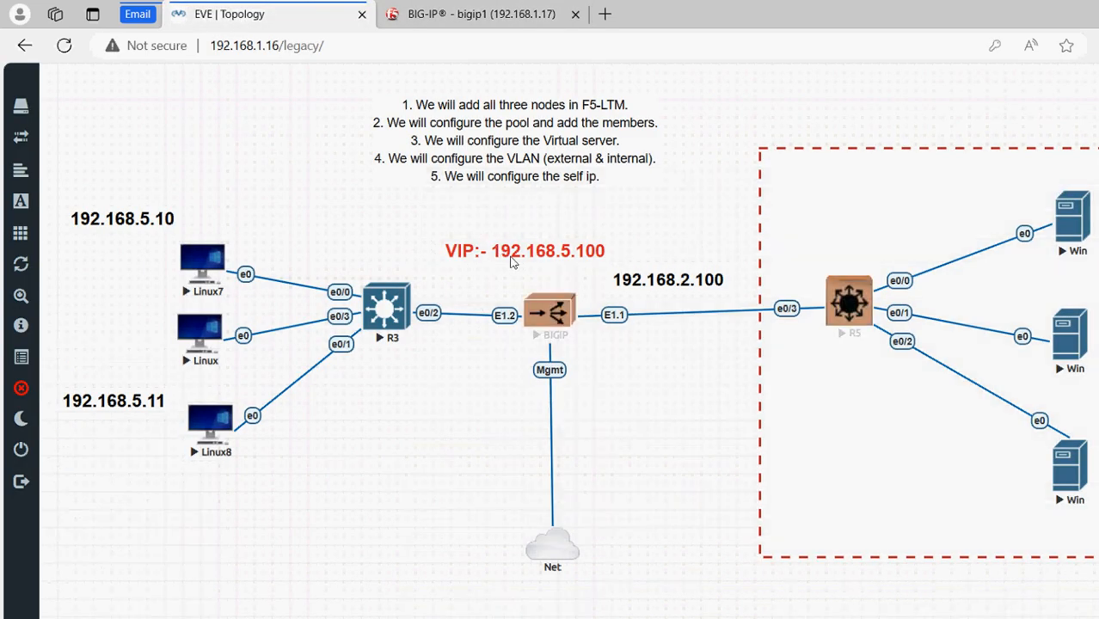
click(380, 13)
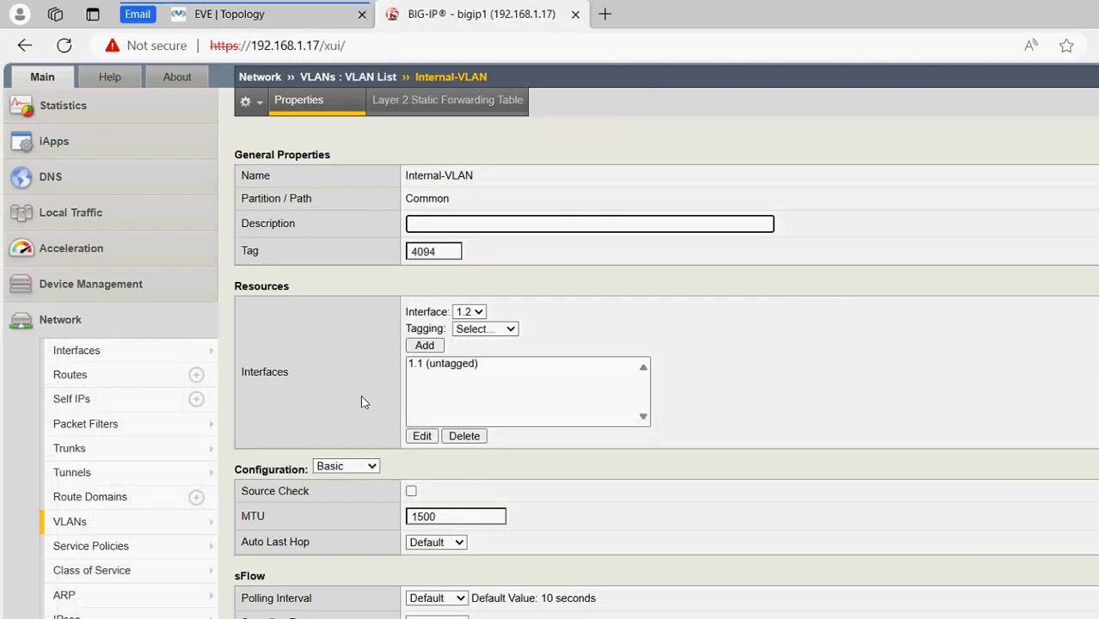
click(414, 222)
click(287, 527)
click(624, 115)
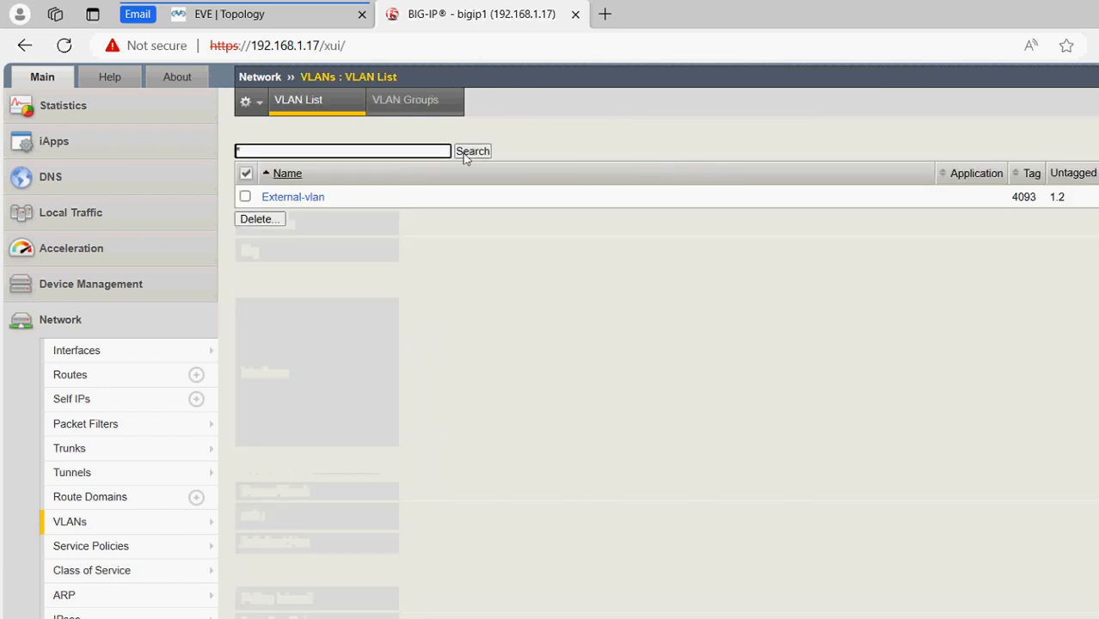
Delete External-vlan as well, confirming the prompt
click(292, 196)
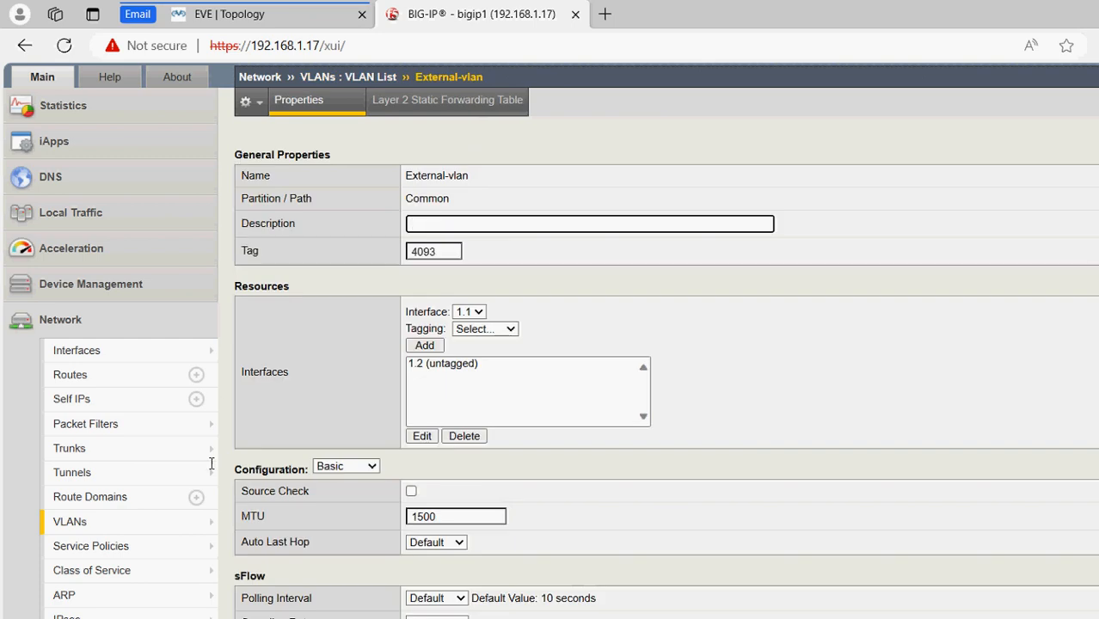
click(346, 616)
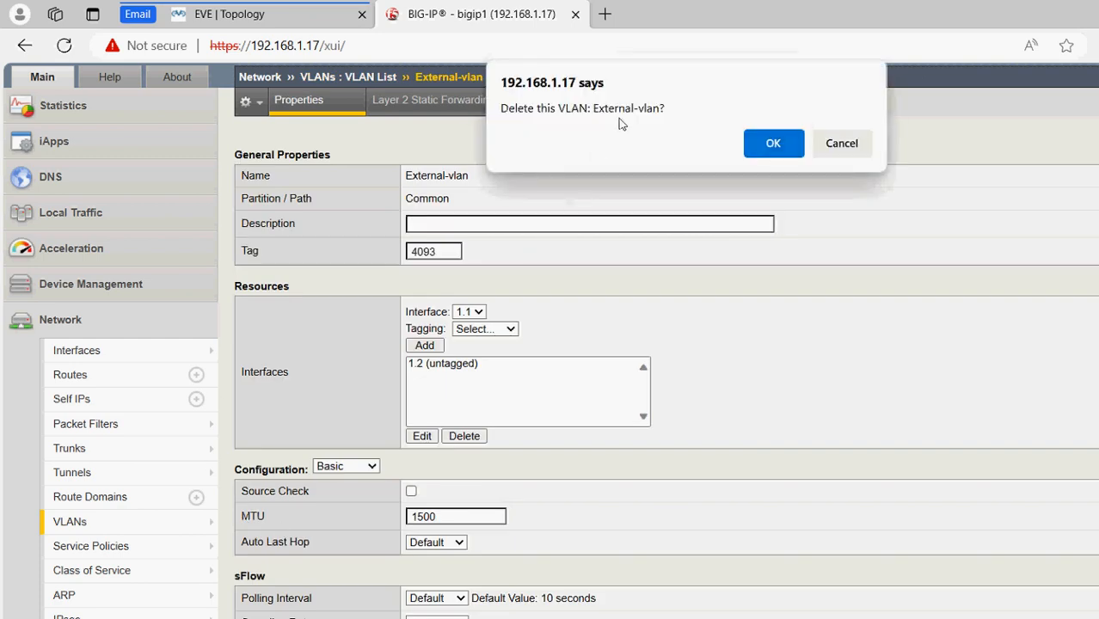
key(Return)
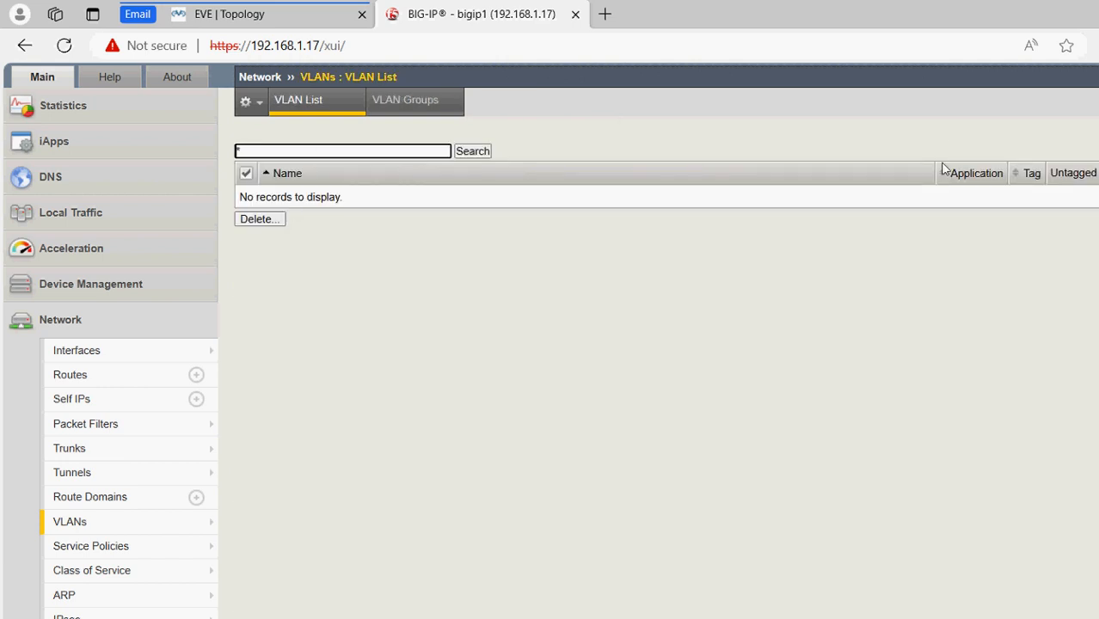
Start a new VLAN named External-vlan, checking the client-facing interface on the topology
click(1094, 148)
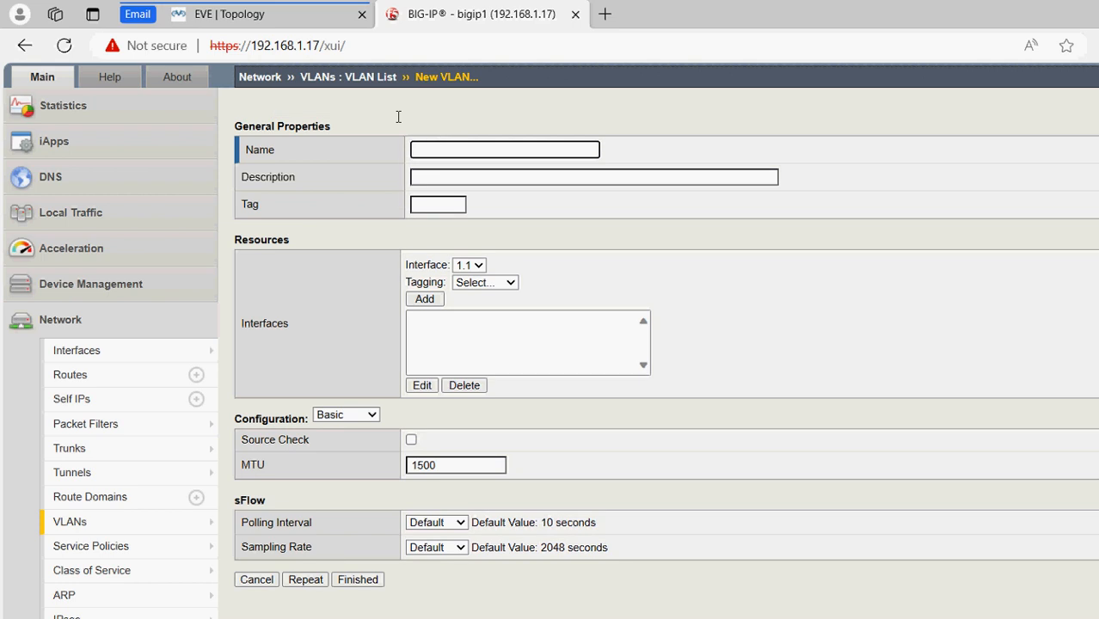
text(External-vlan)
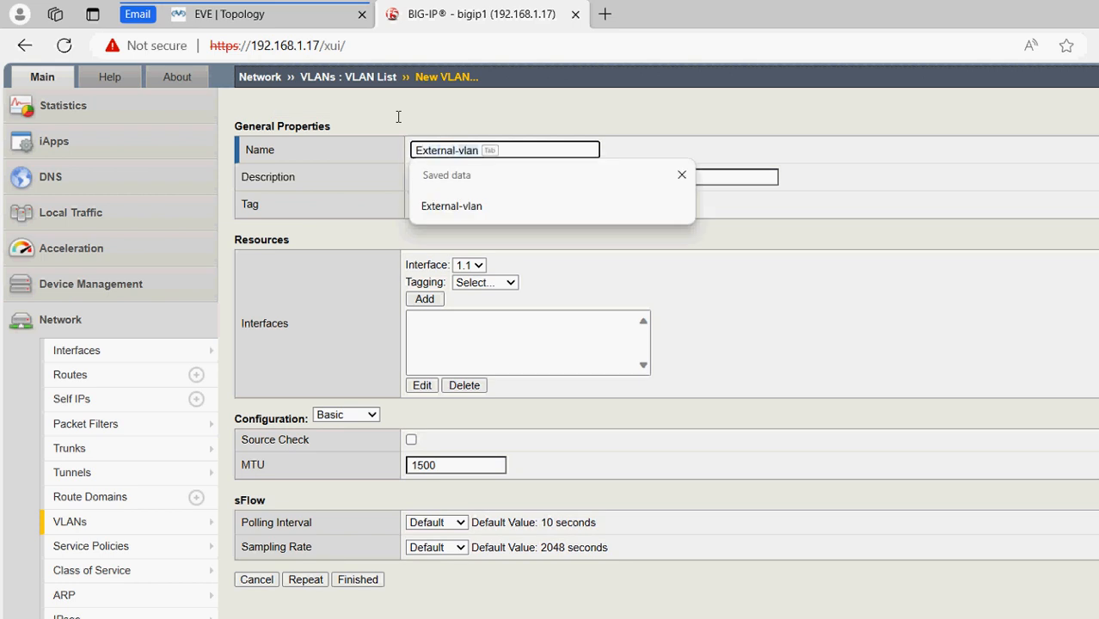
key(Tab)
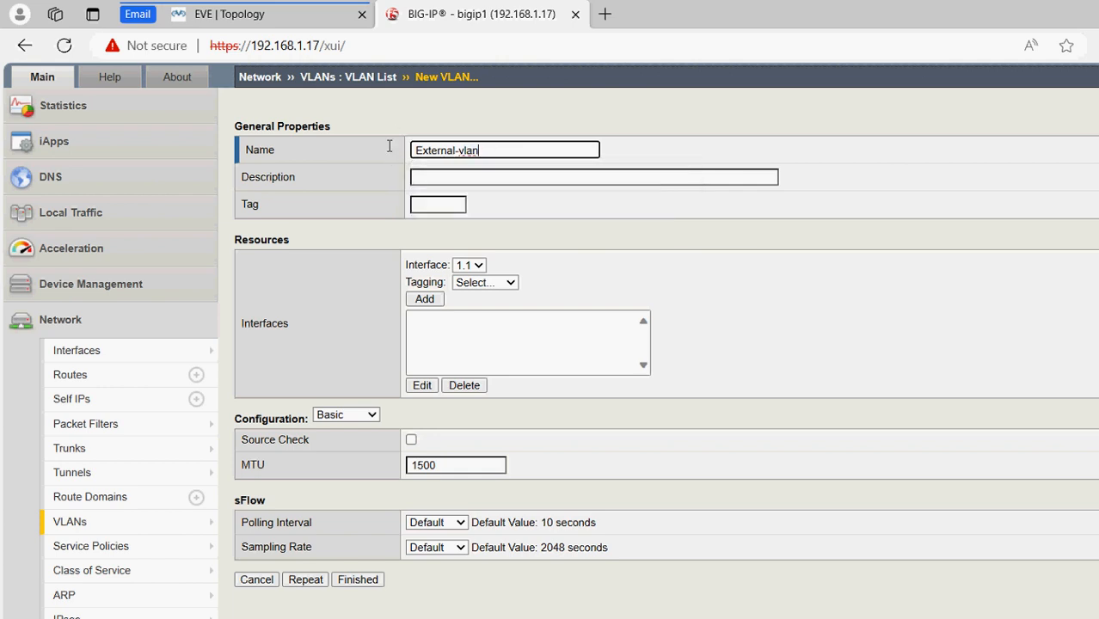
key(Tab)
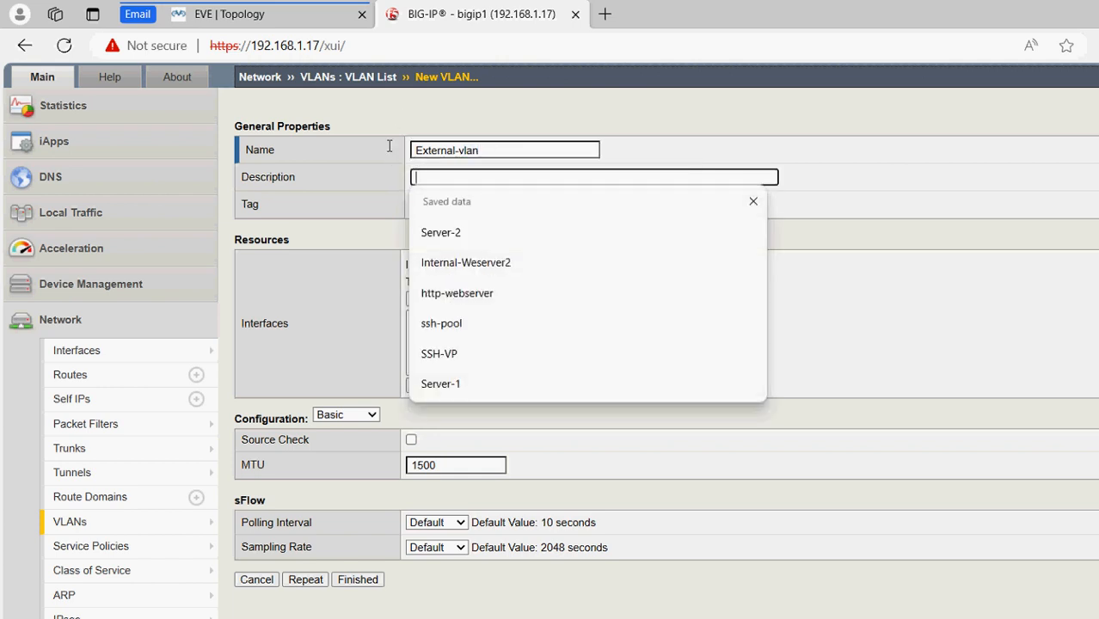
key(Escape)
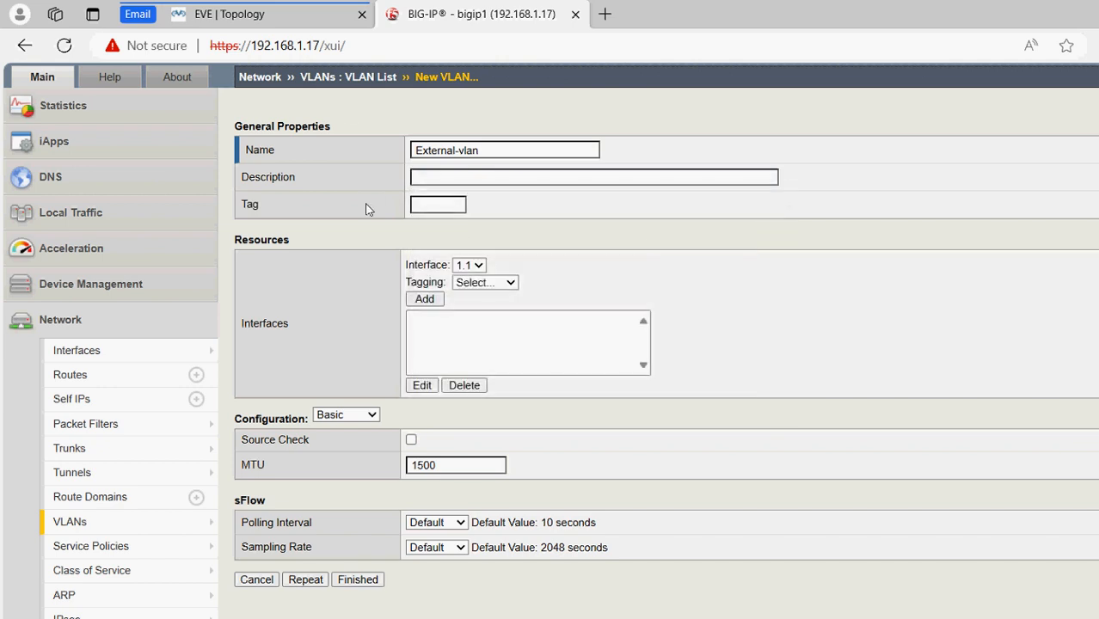
click(235, 16)
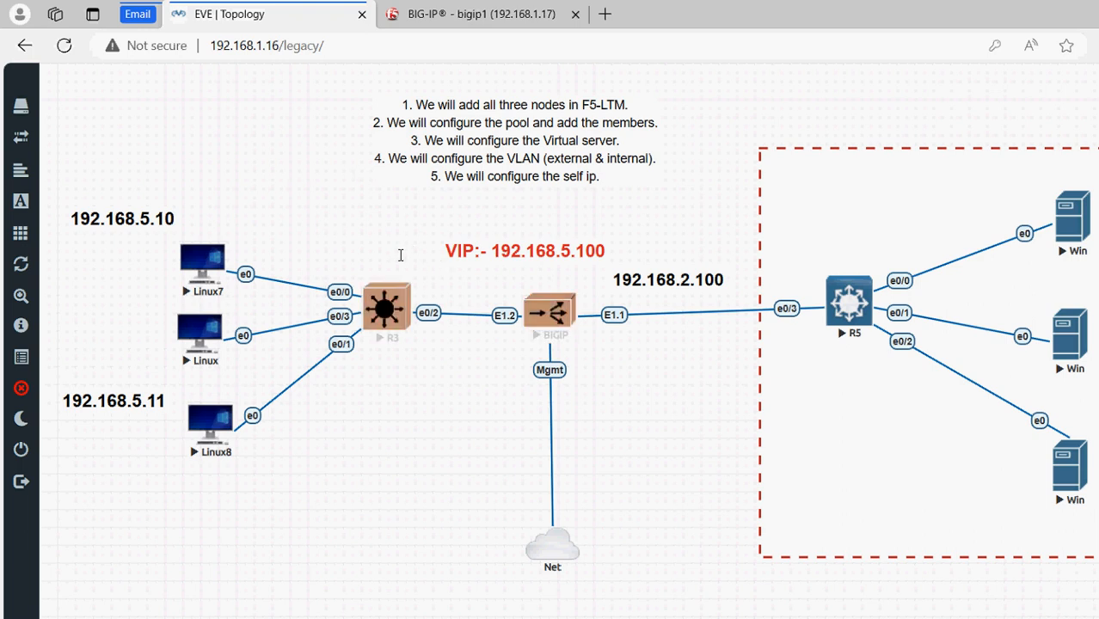
click(380, 15)
Add interface 1.2 untagged to External-vlan and save it
click(469, 265)
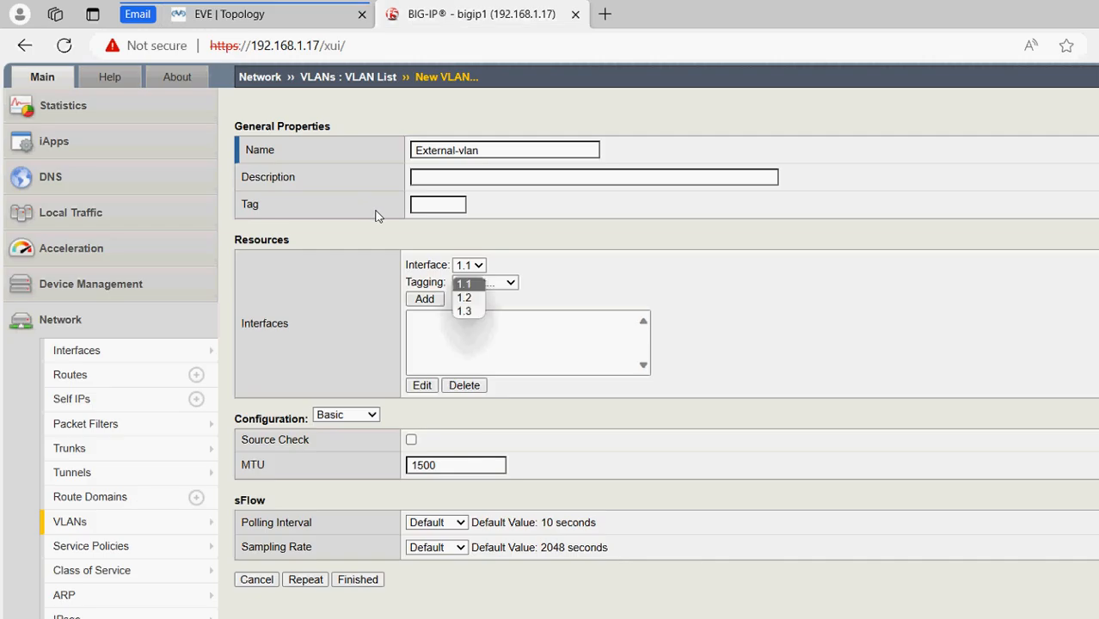
click(465, 297)
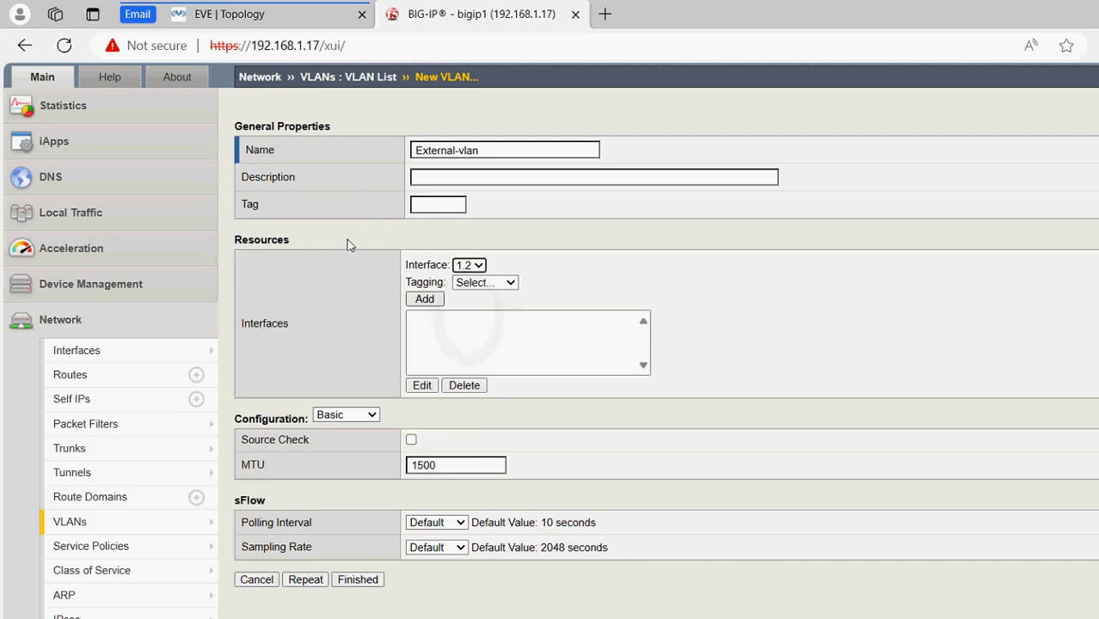
click(485, 282)
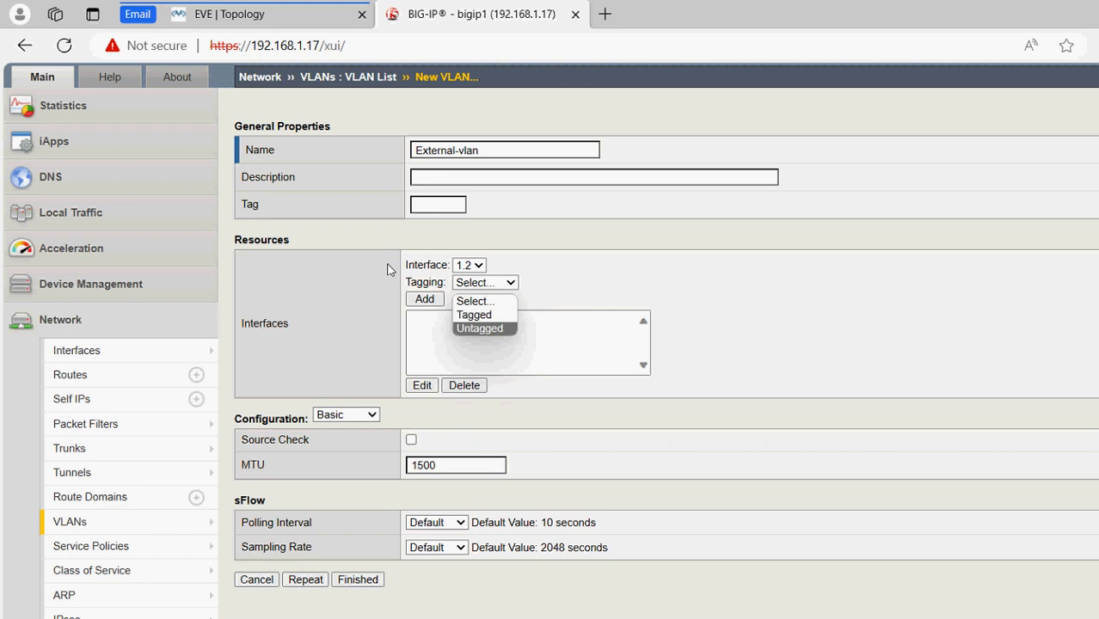
click(484, 329)
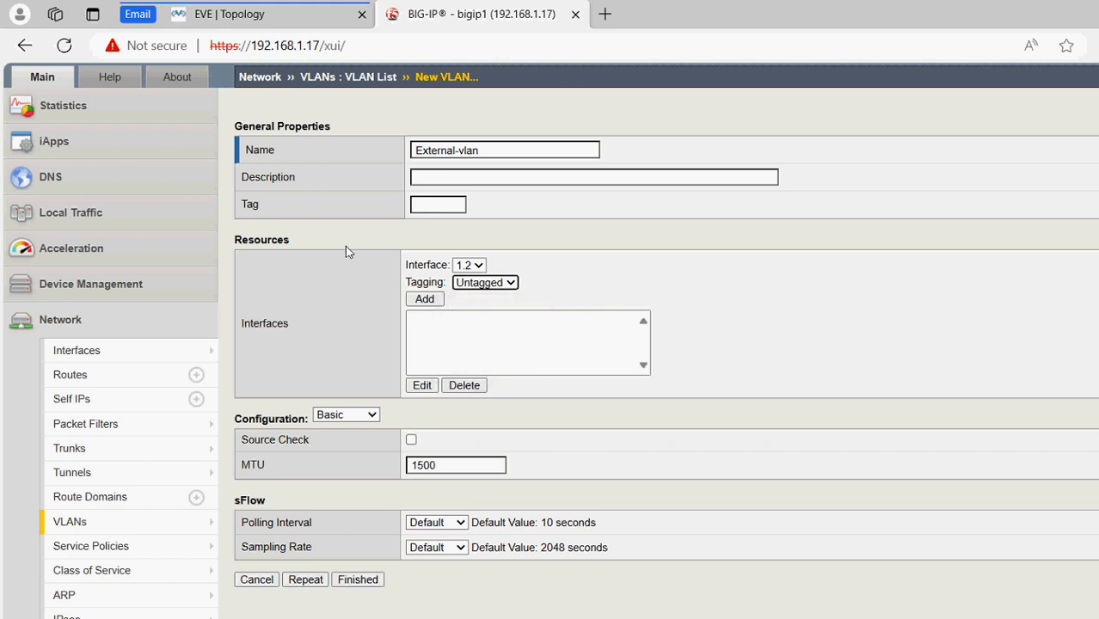
click(425, 299)
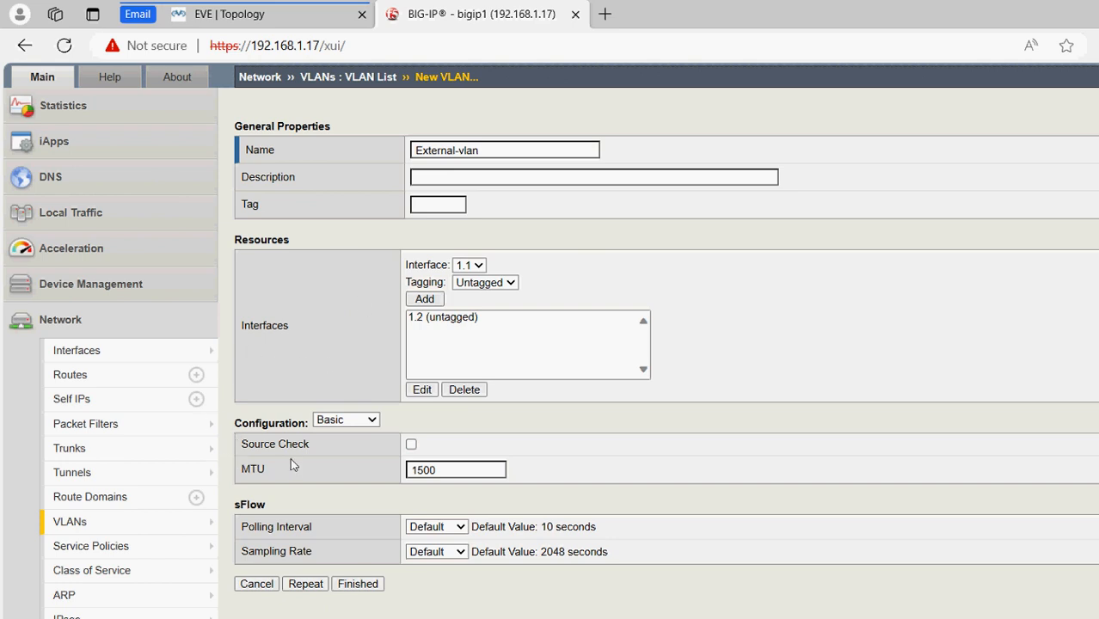
click(433, 206)
click(354, 586)
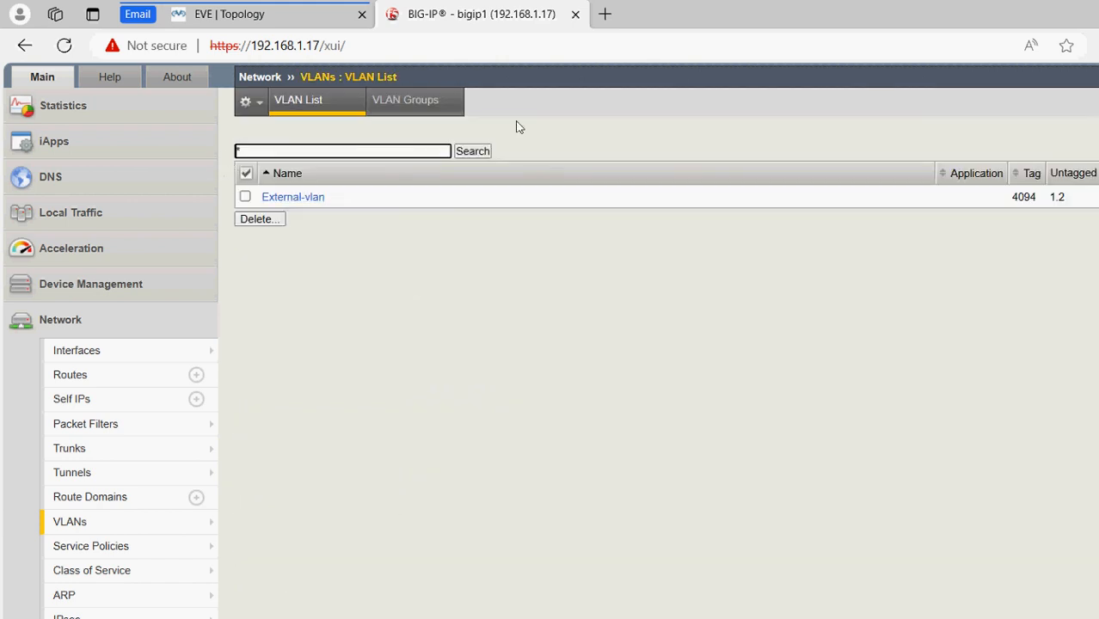
Start another VLAN named Internal-vlan
click(1059, 122)
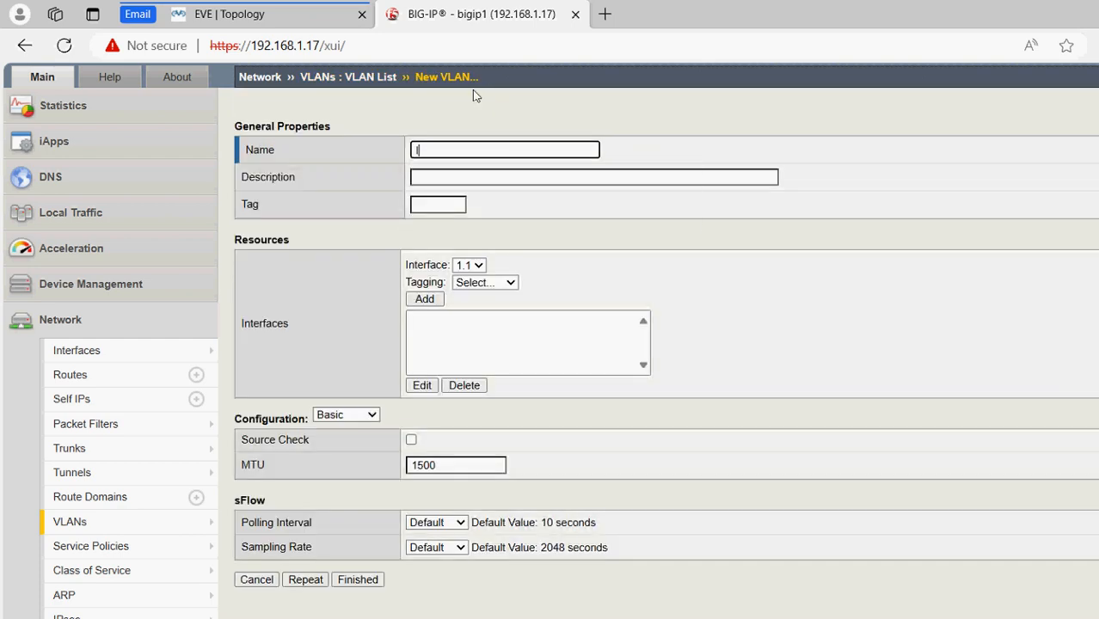
text(Internal-VLAN)
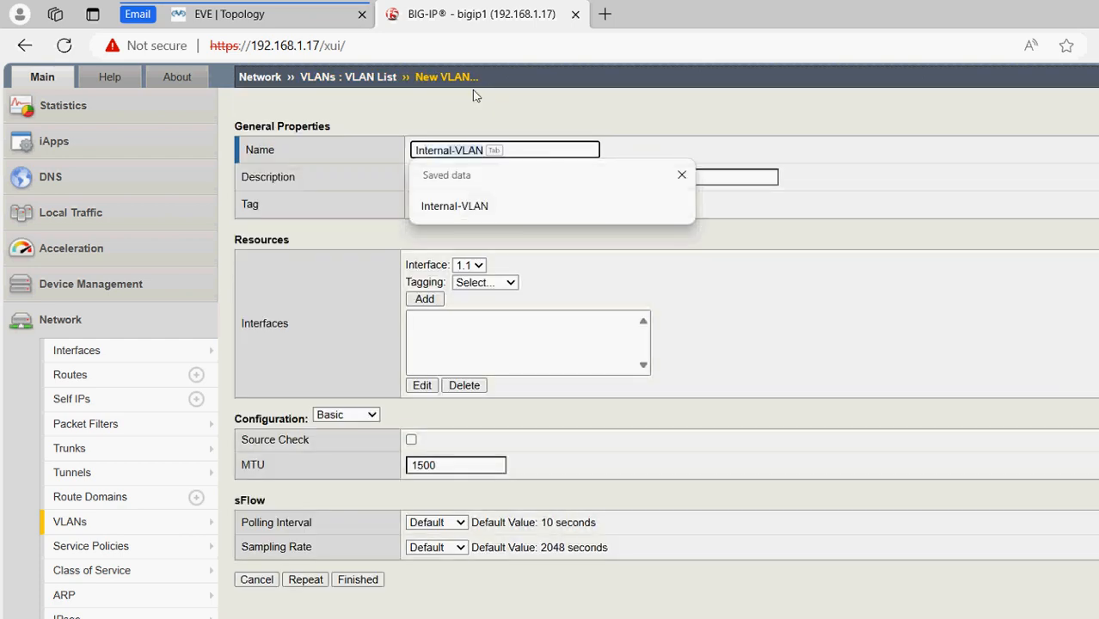
key(Escape)
text(V)
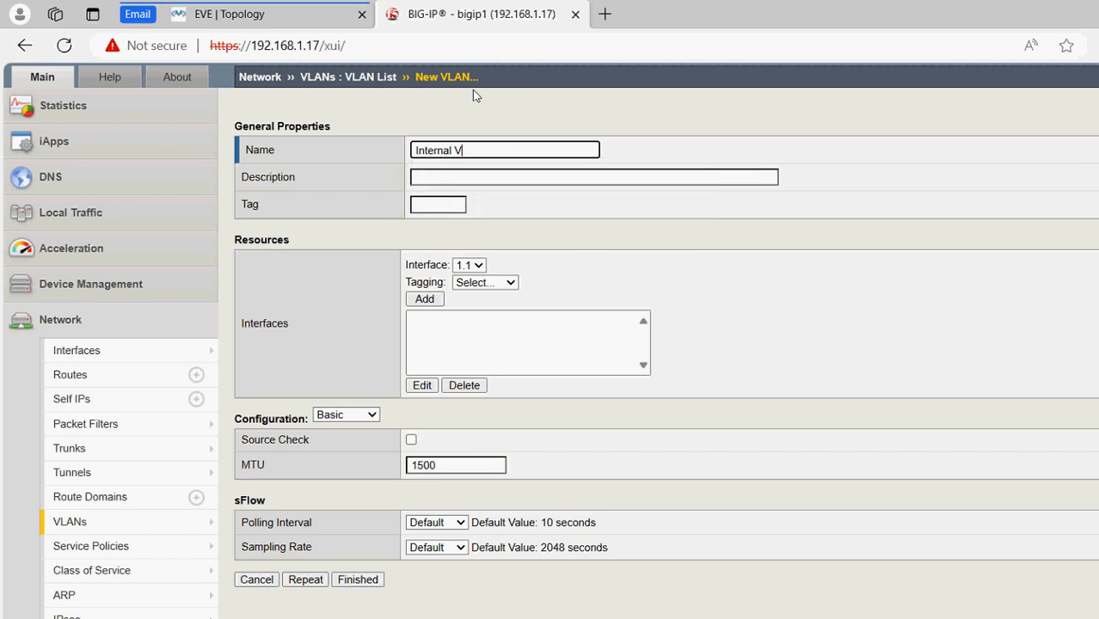
key(BackSpace)
key(BackSpace)
text(-vl)
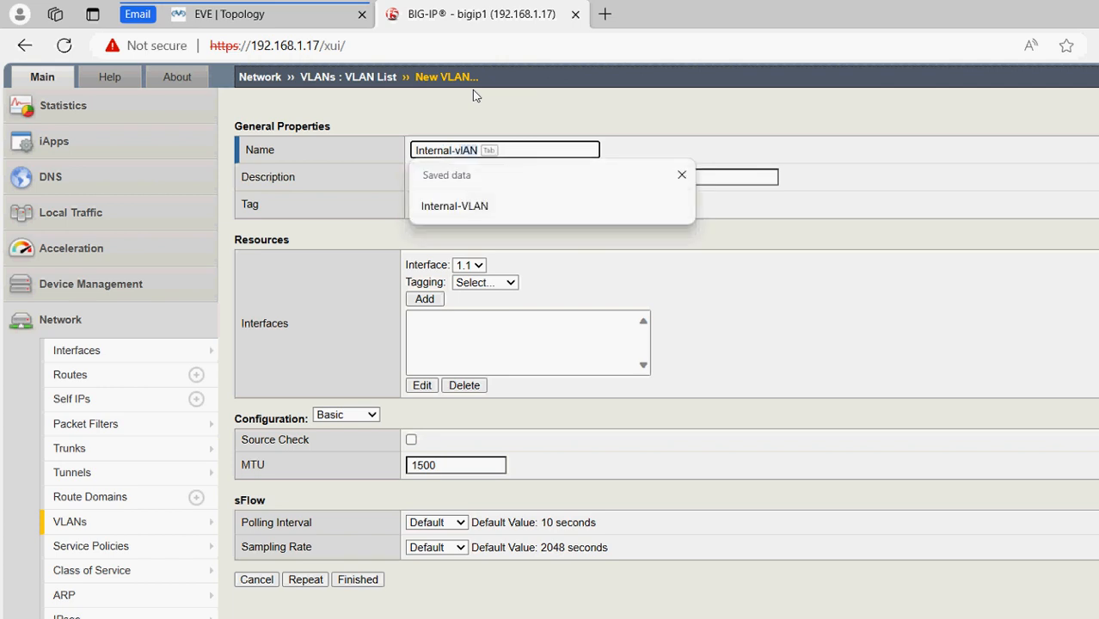
text(an)
drag(564, 282, 465, 229)
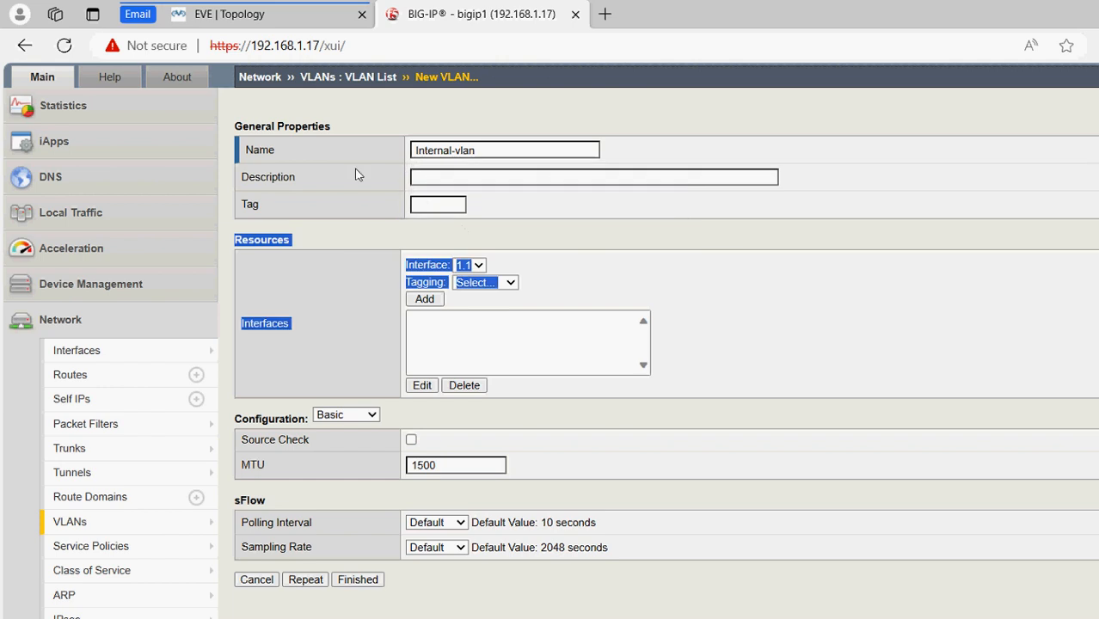
drag(358, 174, 275, 45)
click(256, 17)
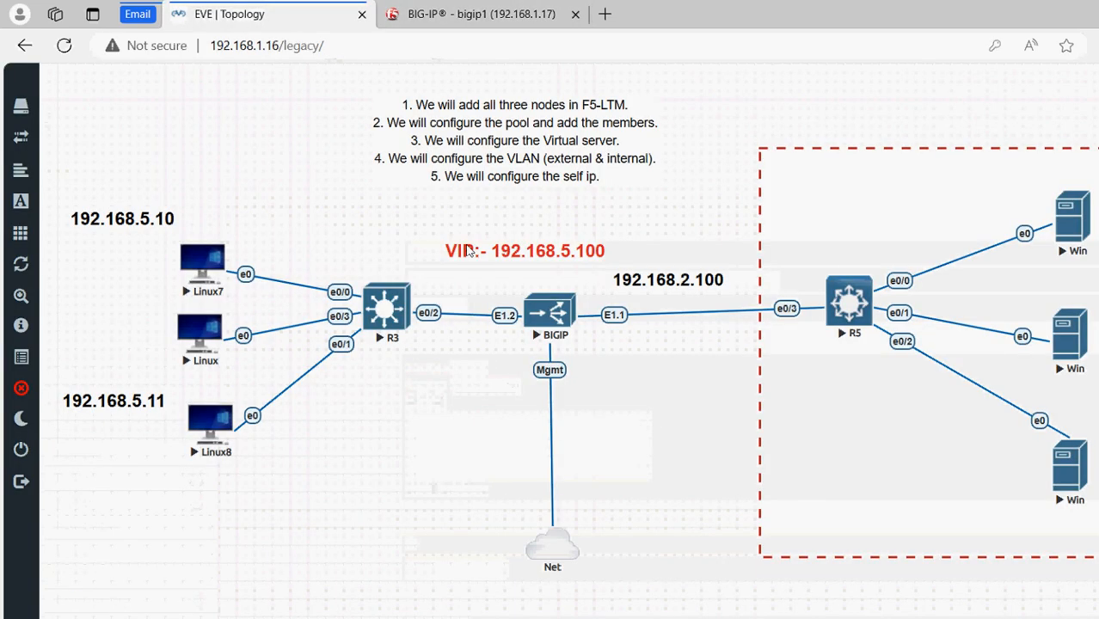
click(399, 14)
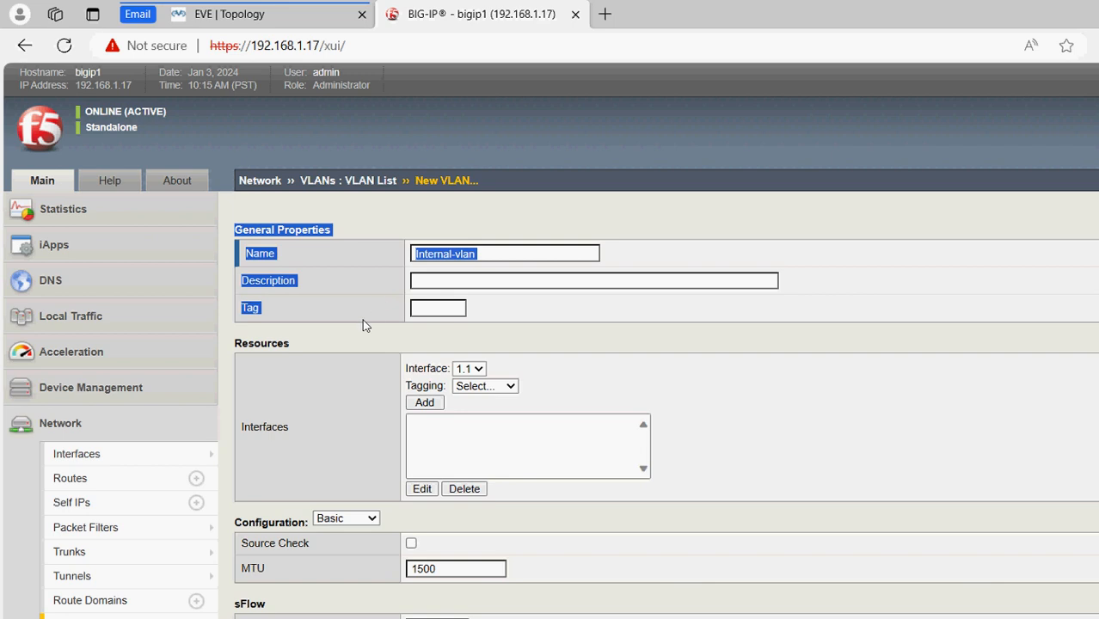
Add interface 1.1 untagged to Internal-vlan and save it
click(485, 387)
key(Return)
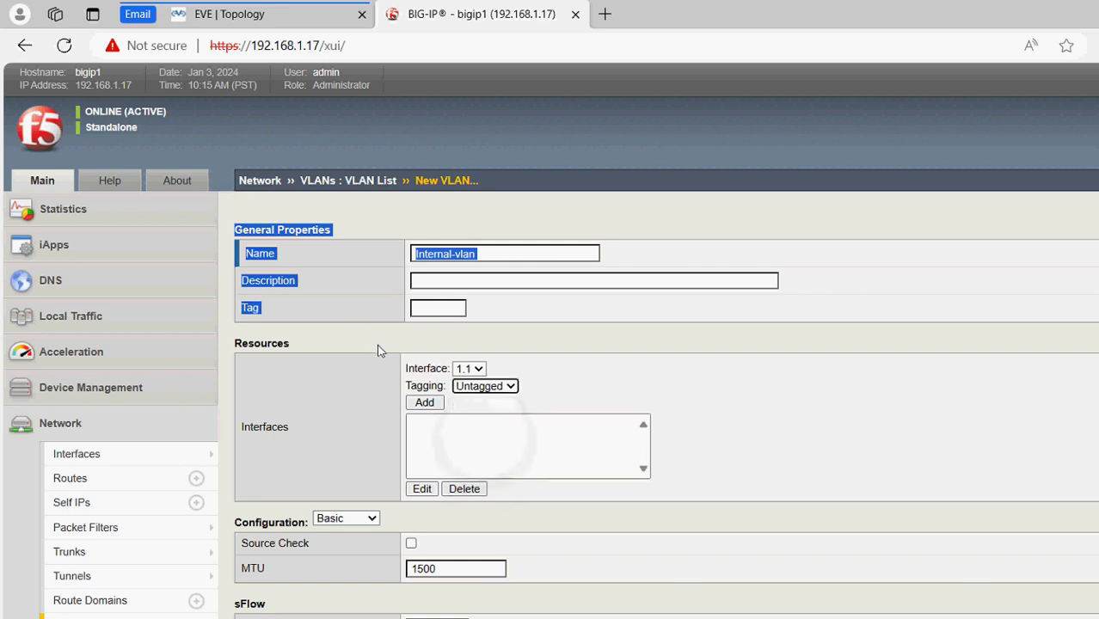
click(425, 403)
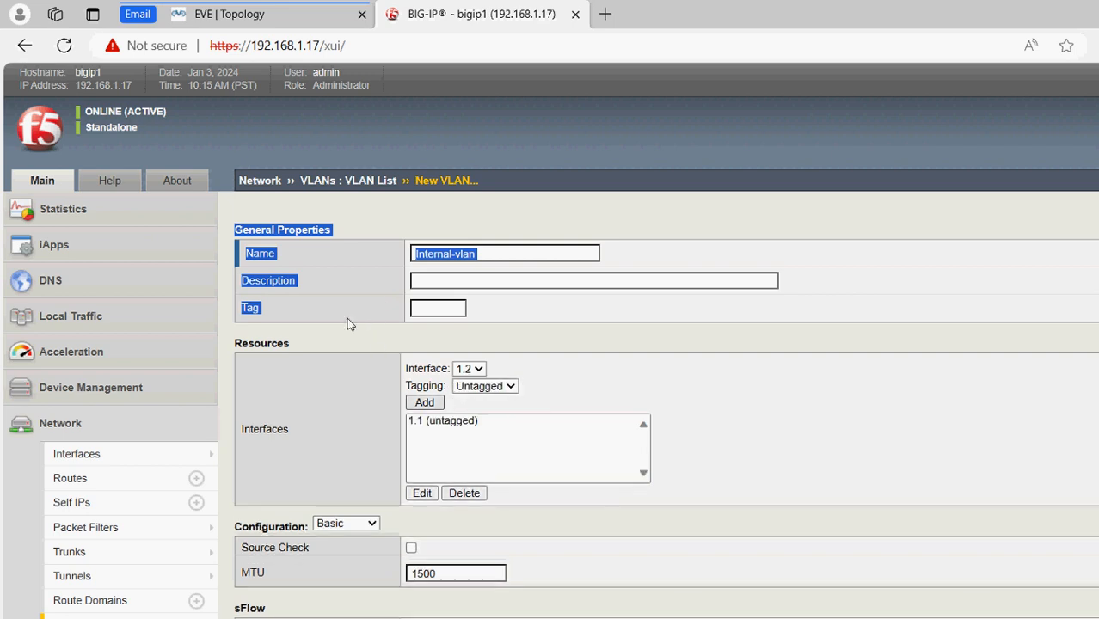
click(291, 549)
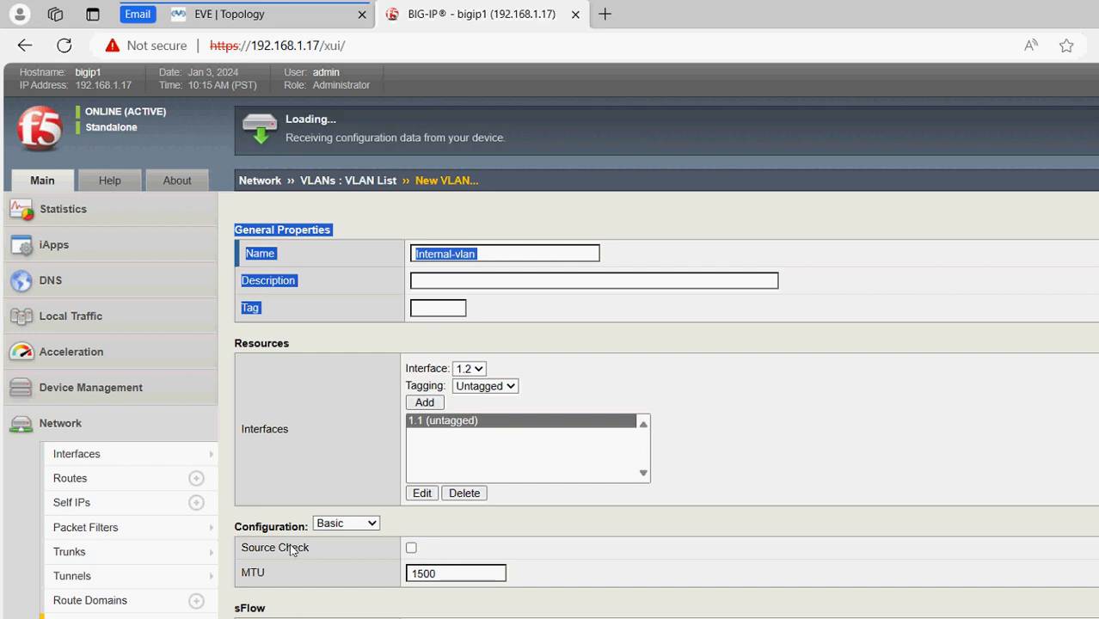
click(230, 19)
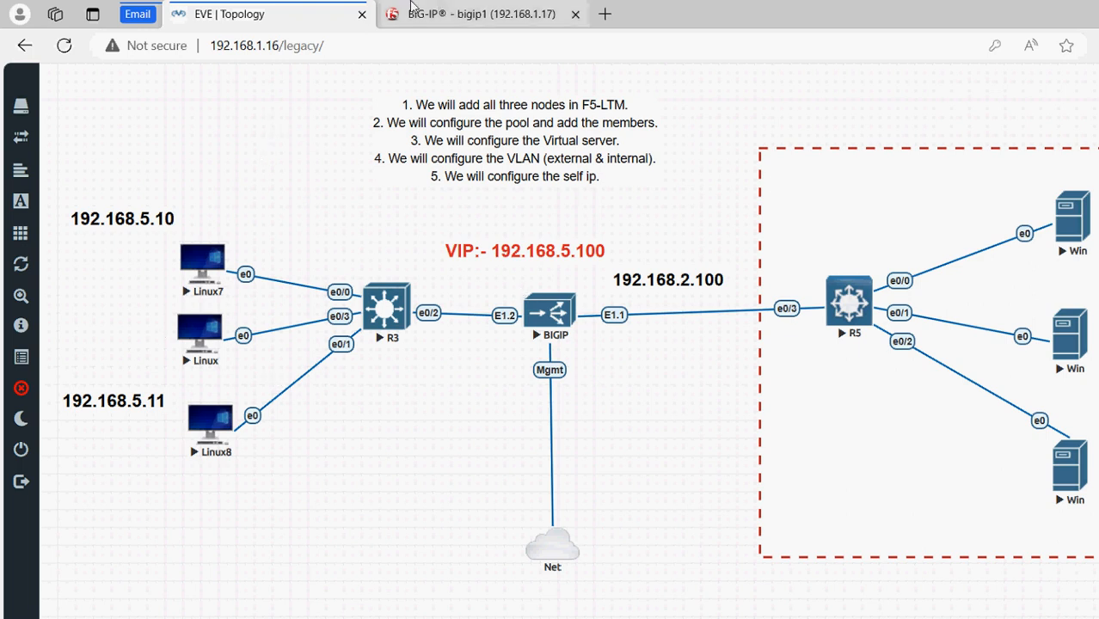
click(469, 14)
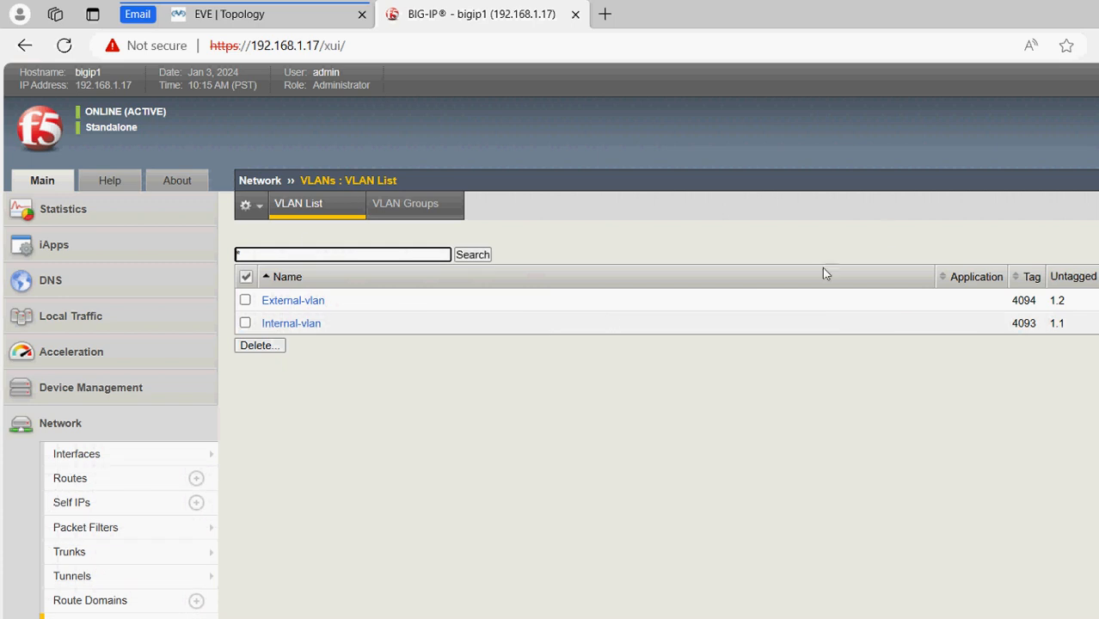
From the empty Self IP list, start a new self IP, which defaults to External-vlan
click(71, 502)
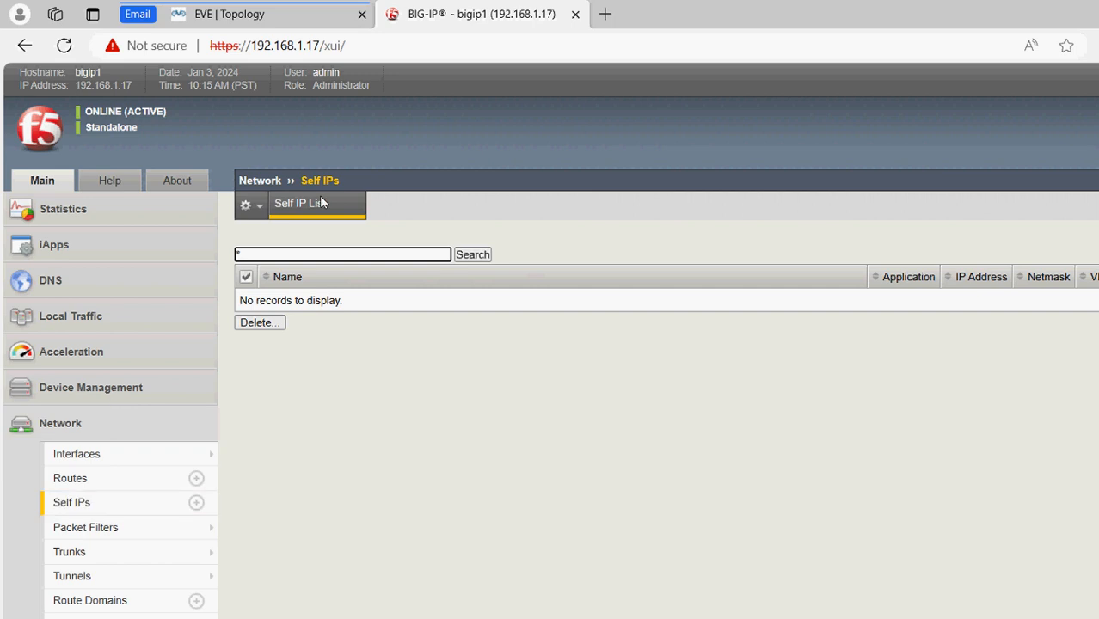
click(1053, 205)
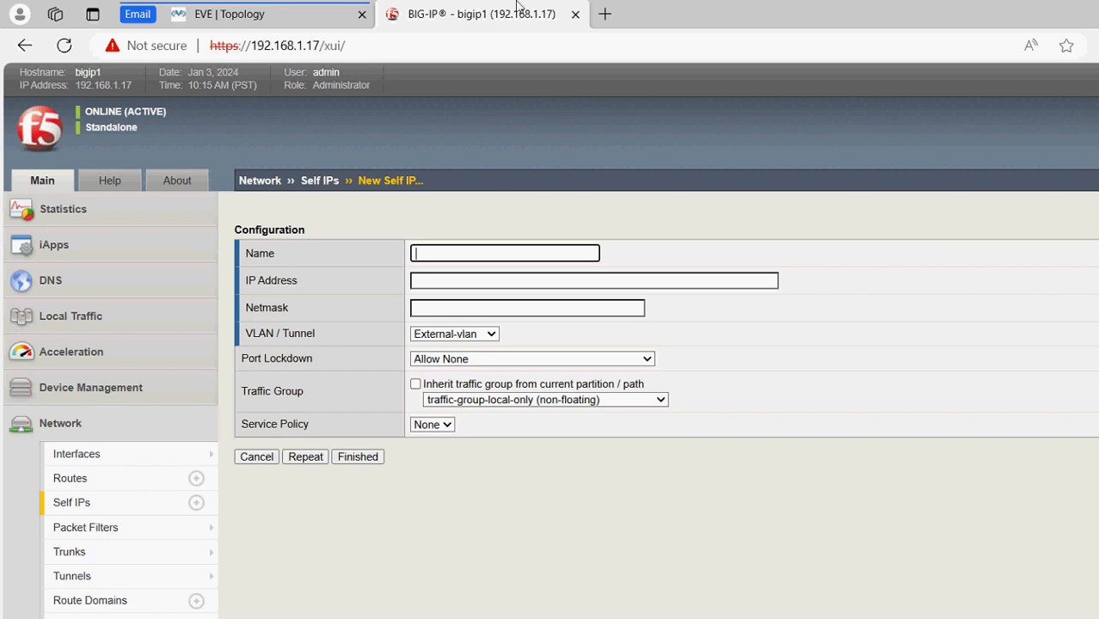
click(231, 19)
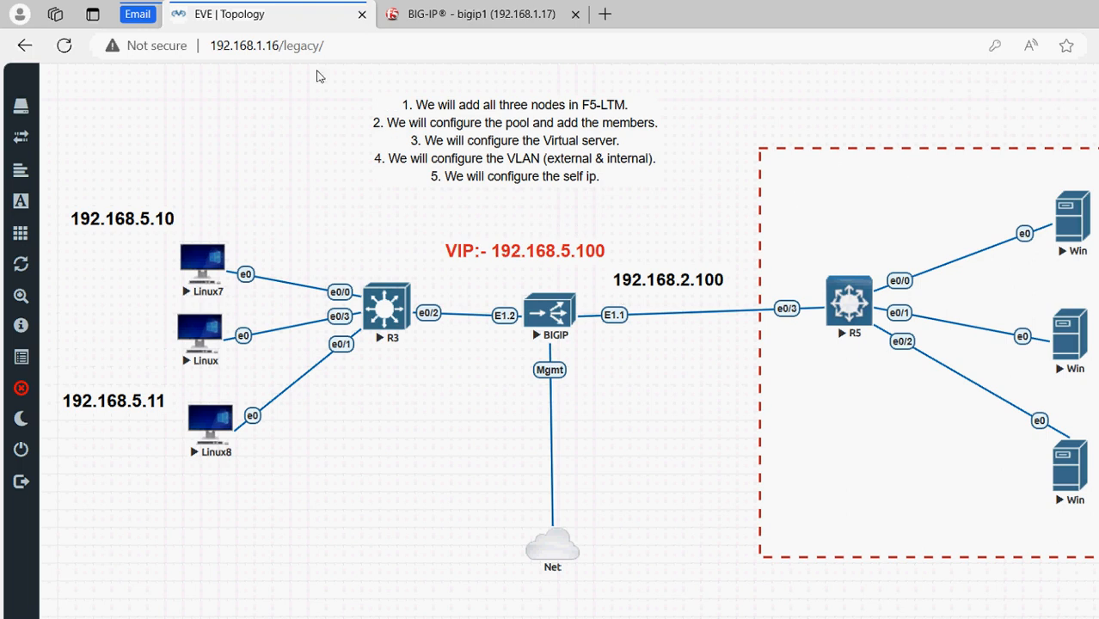
click(391, 14)
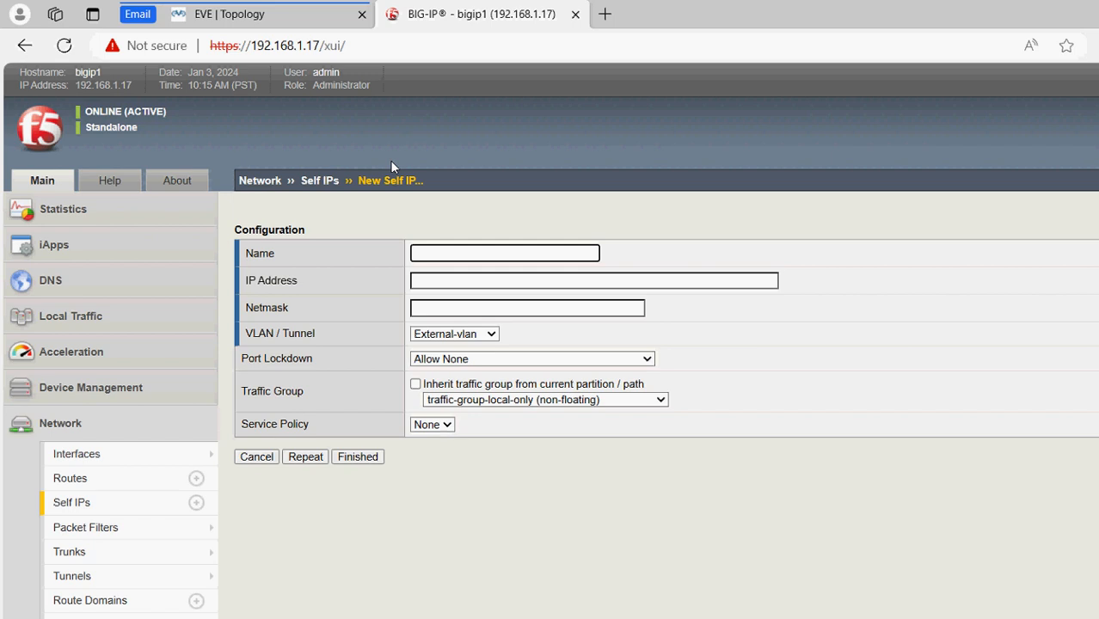
Enter self IP name Internal-IP, address 192.168.2.100 and netmask 255.255.255.0
text(In)
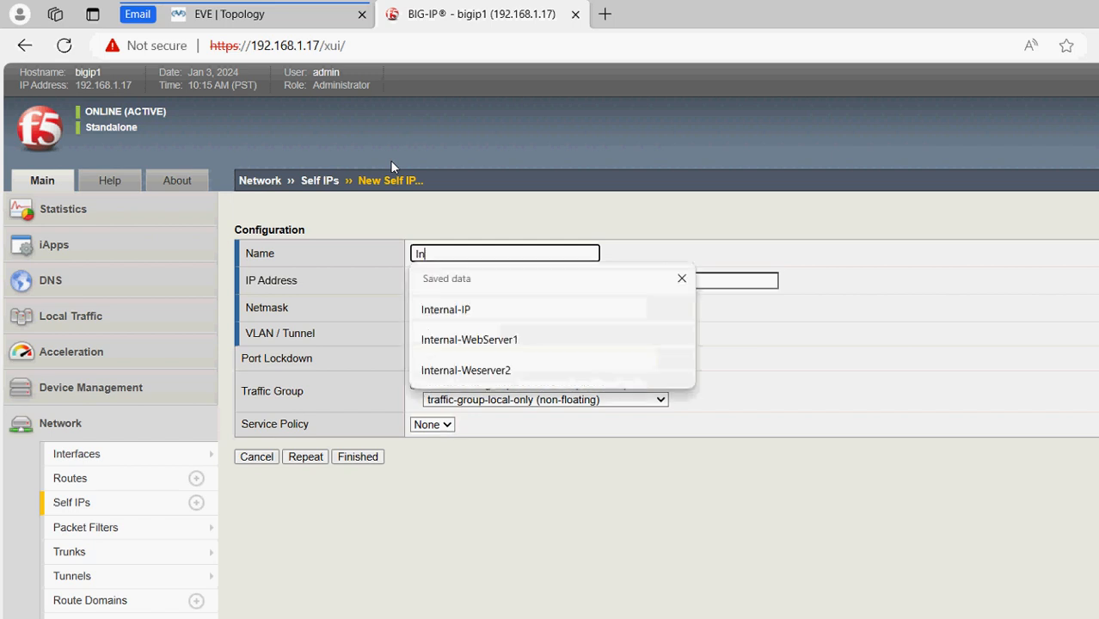
text(ternal-IP)
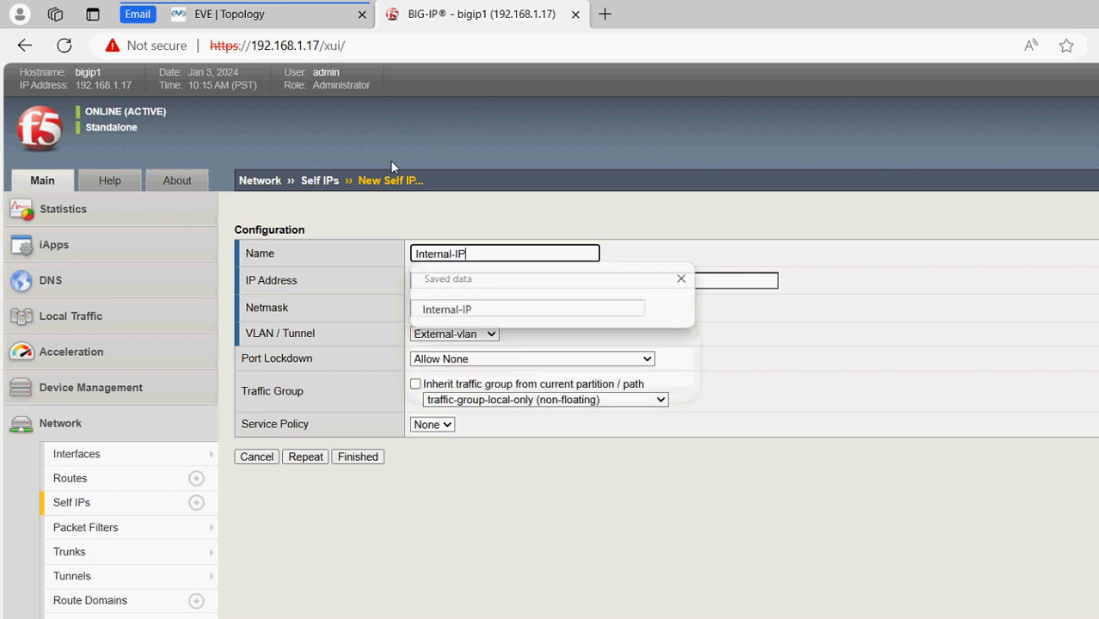
key(Tab)
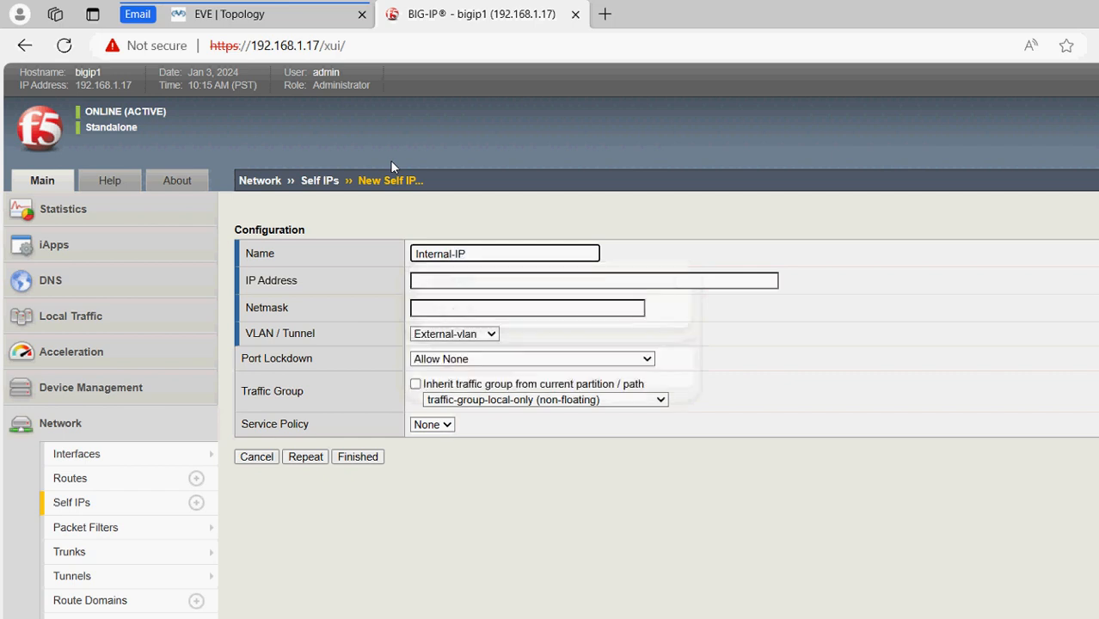
text(192.158)
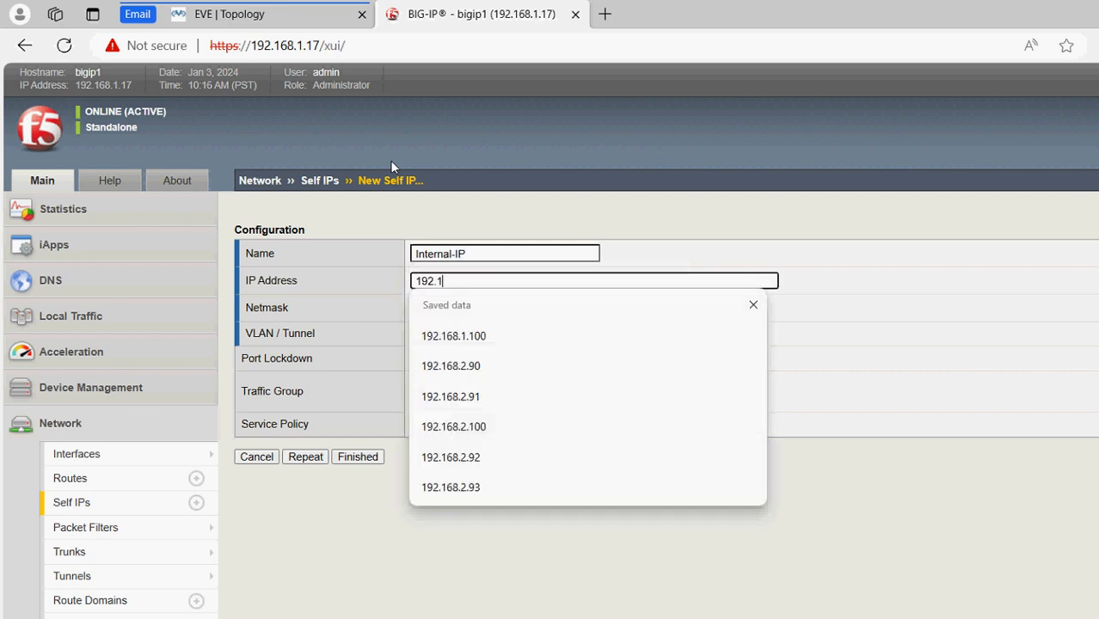
key(BackSpace)
key(BackSpace)
text(68.2.100)
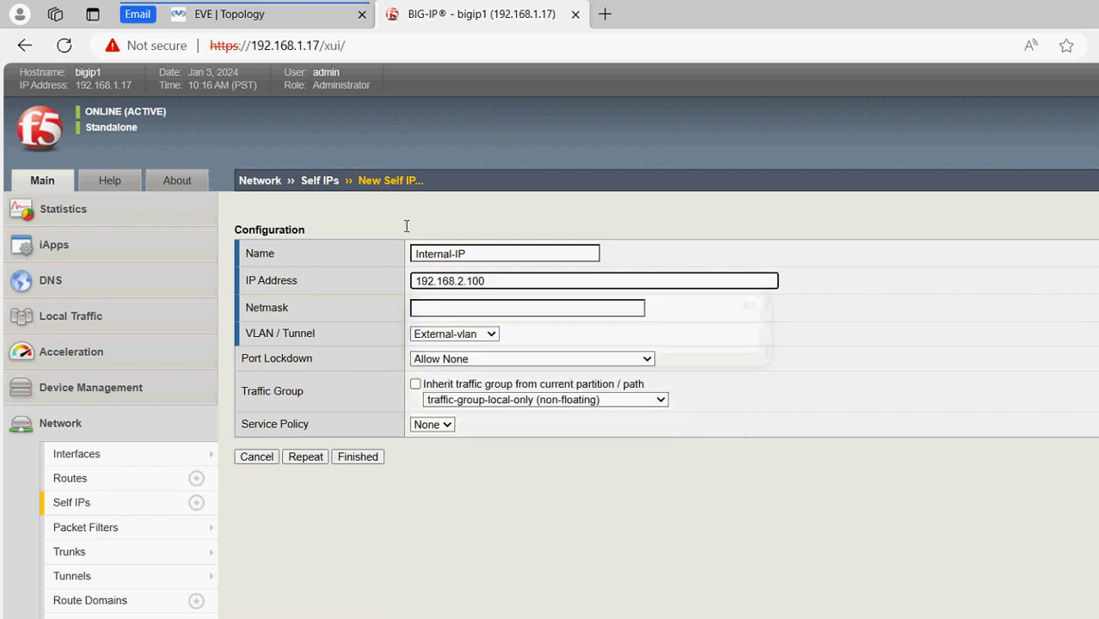
key(Tab)
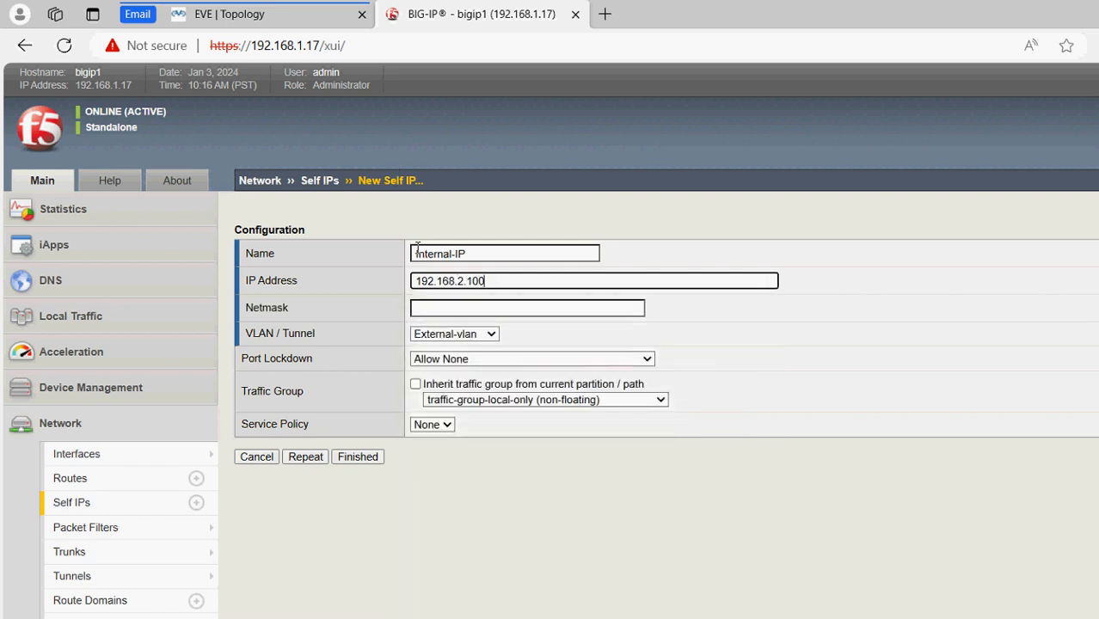
text(255.2)
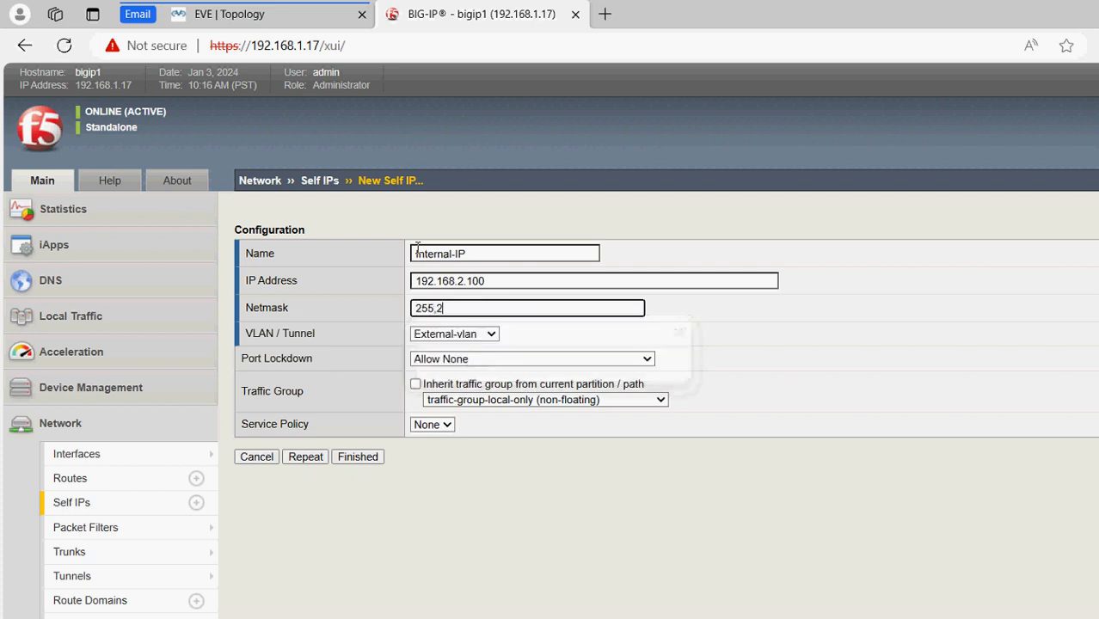
text(55.25)
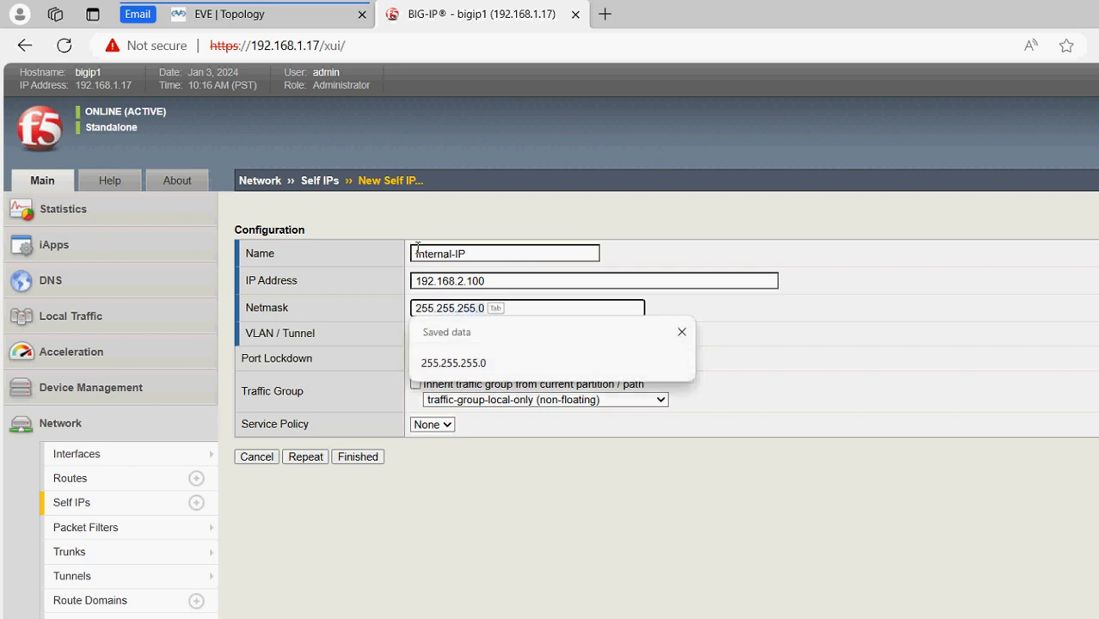
key(Tab)
key(Tab)
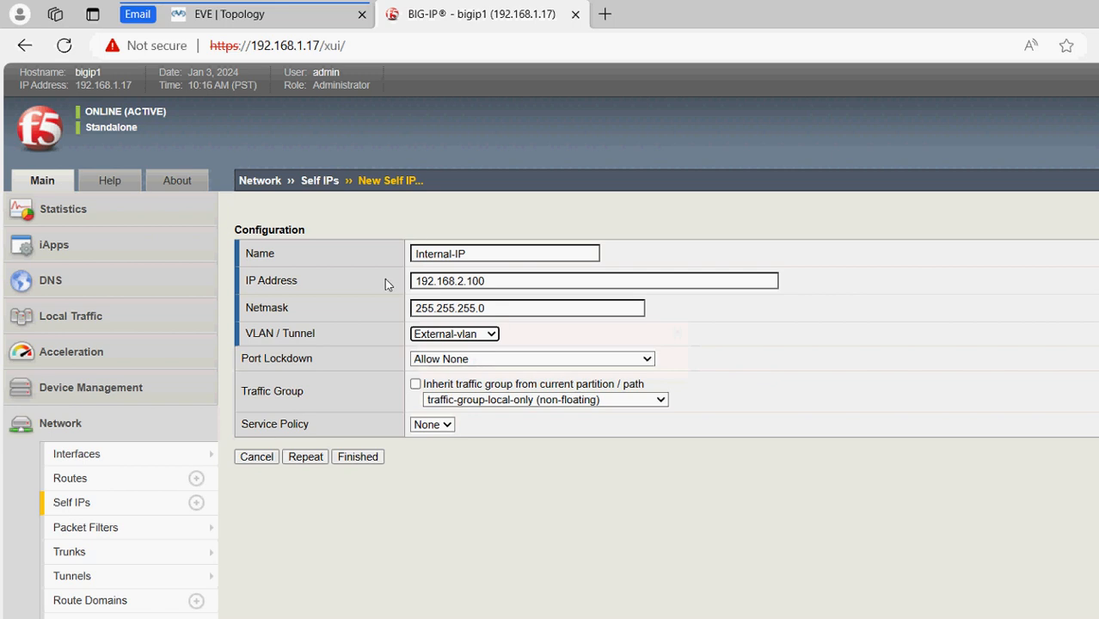
Assign the self IP to Internal-vlan with Port Lockdown Allow Default, and save it
key(alt+Down)
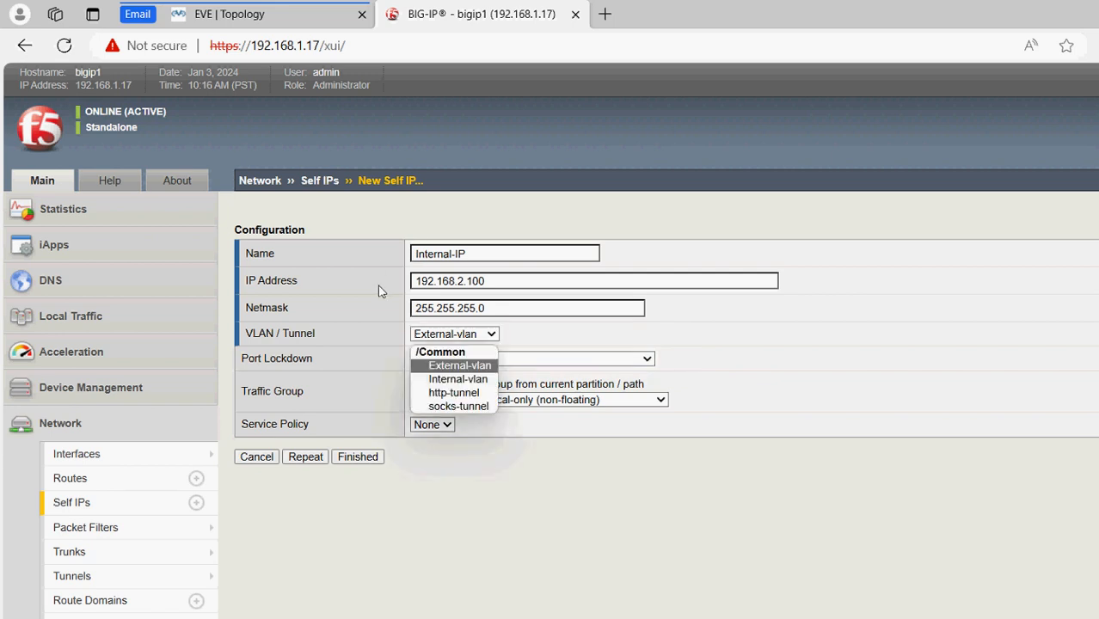
click(229, 14)
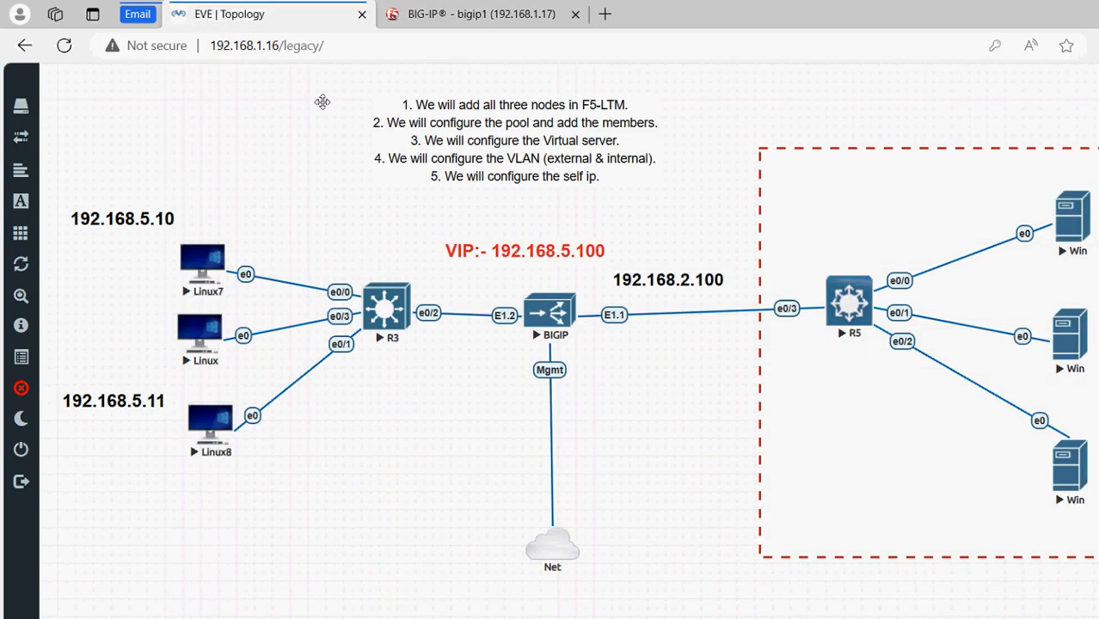
click(398, 25)
click(243, 24)
click(380, 14)
click(458, 334)
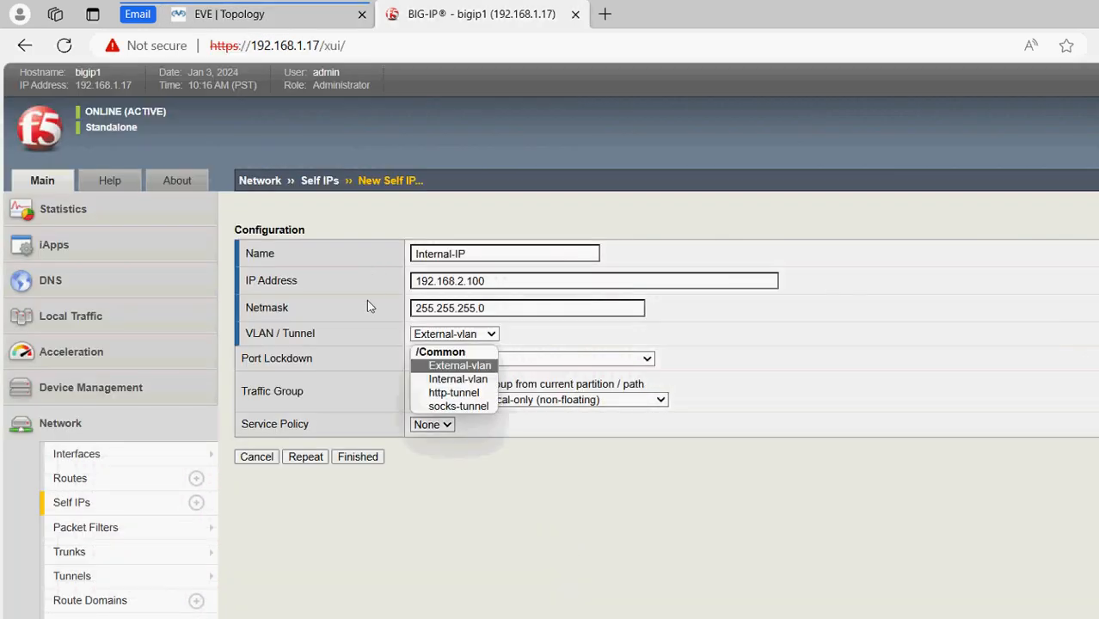
click(368, 305)
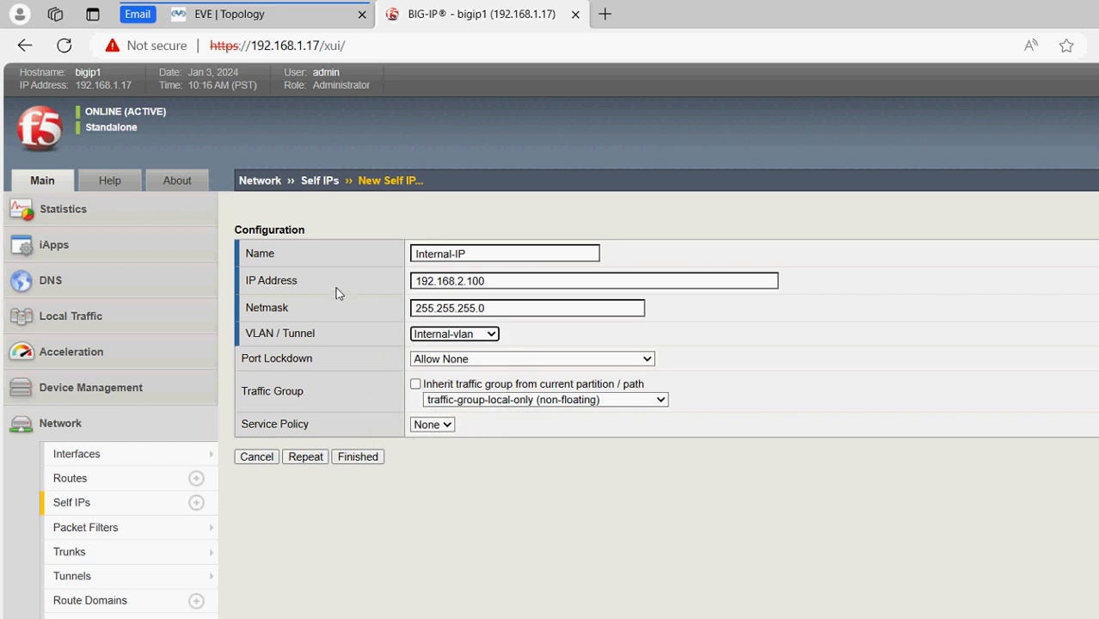
click(478, 359)
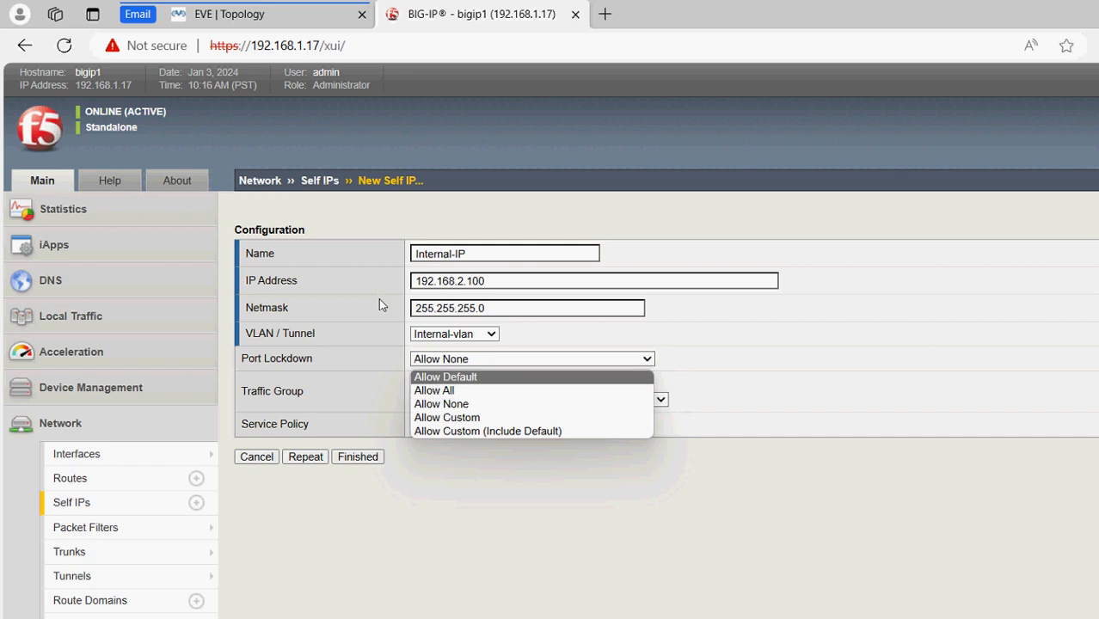
click(445, 377)
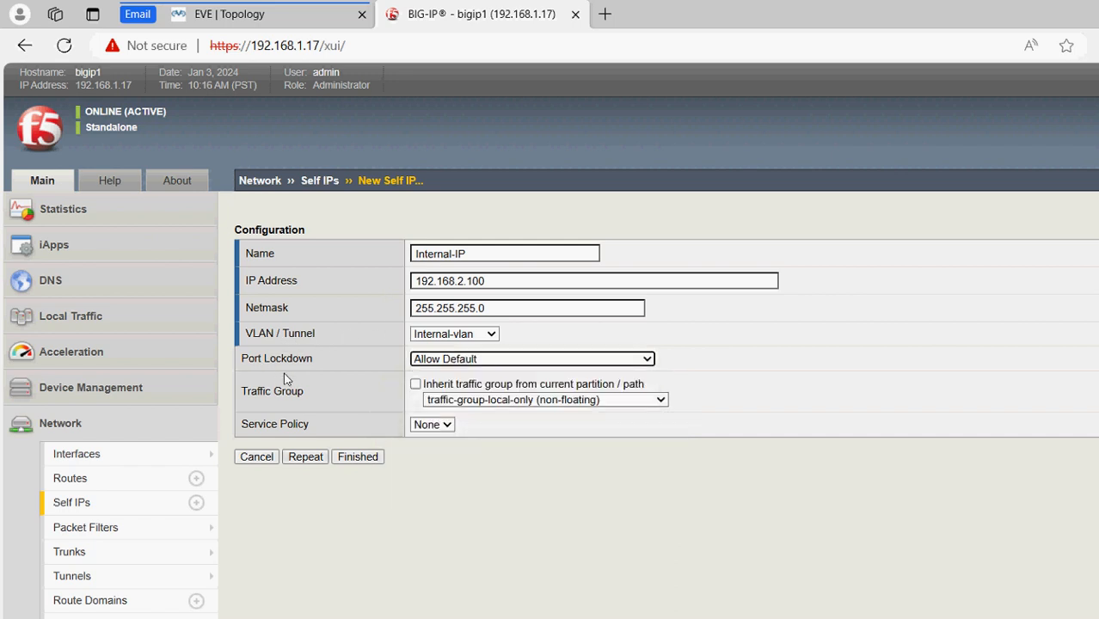
click(357, 456)
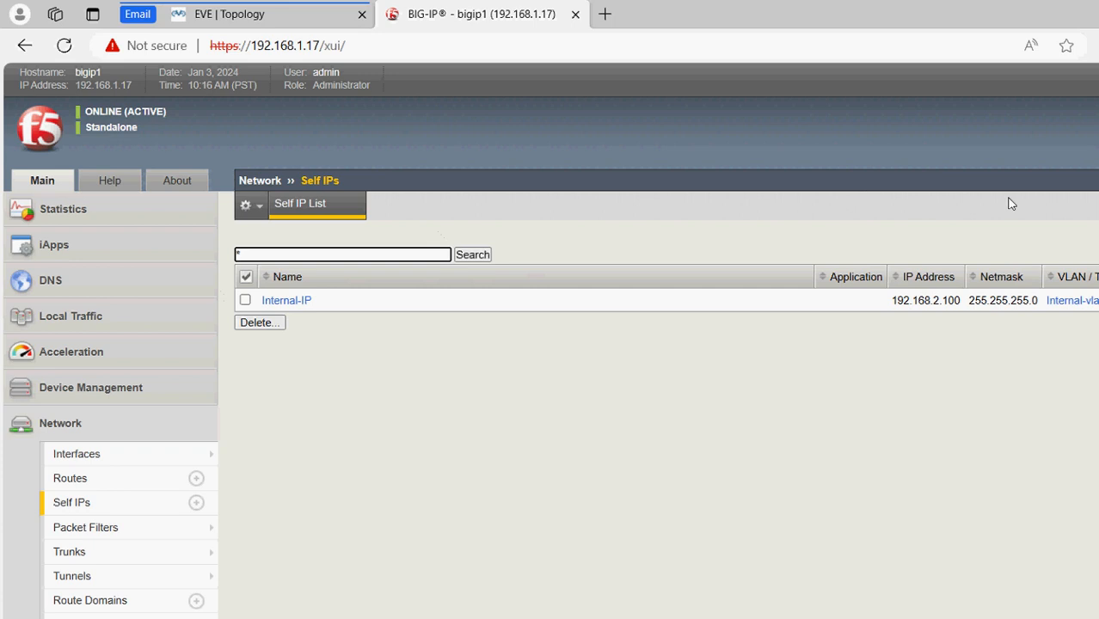
Start another self IP named External-IP with address 192.168.5.100
click(1062, 211)
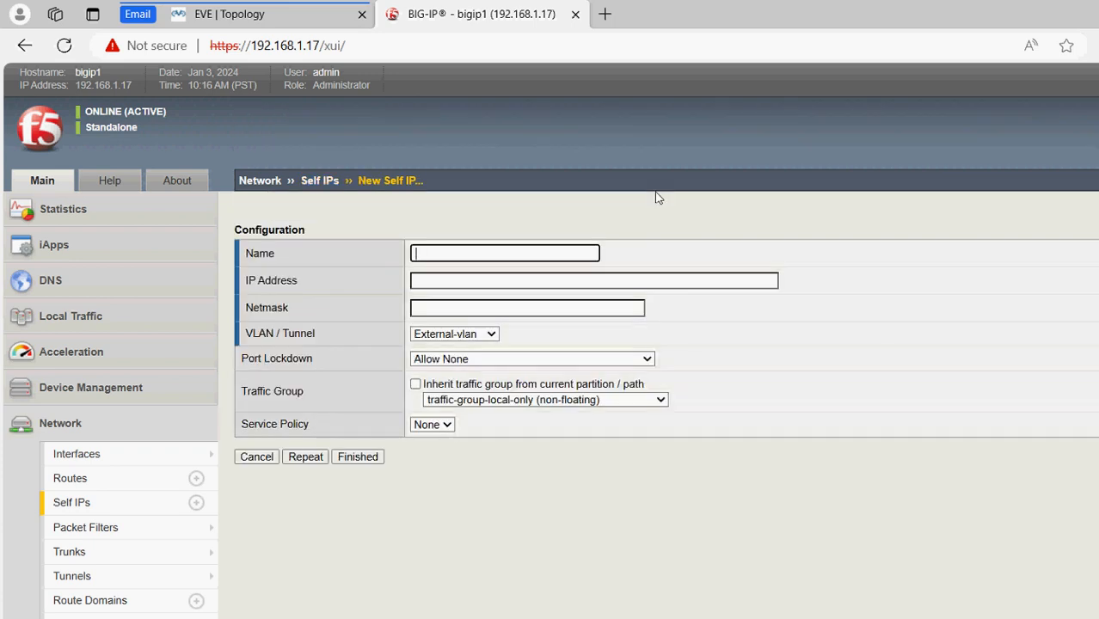
text(External)
key(Tab)
text(-IP)
key(Tab)
text(1)
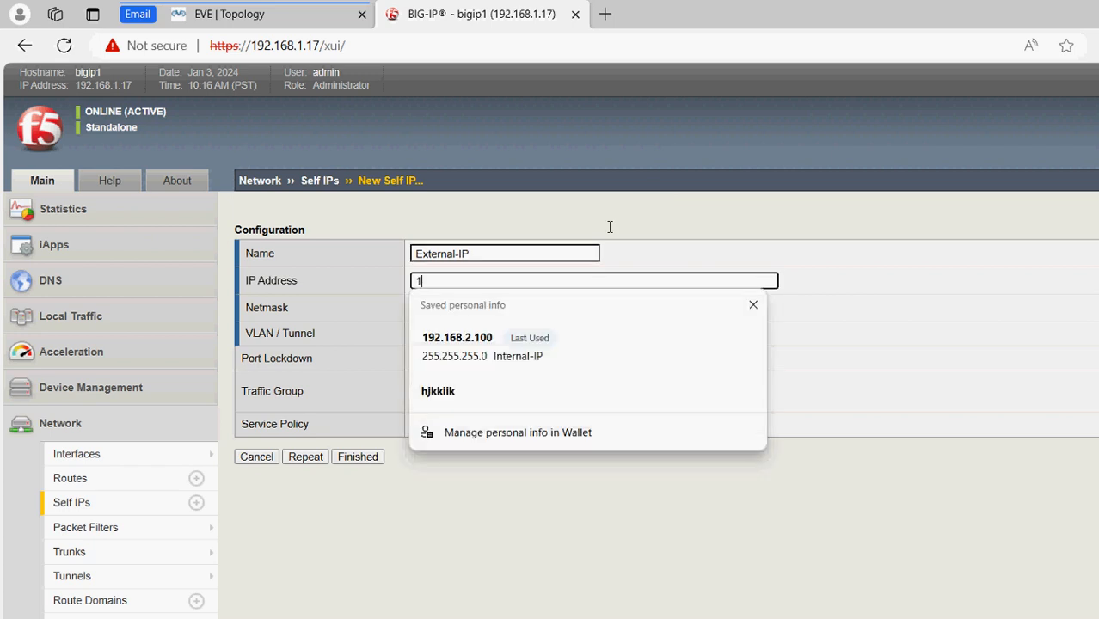
text(92.1)
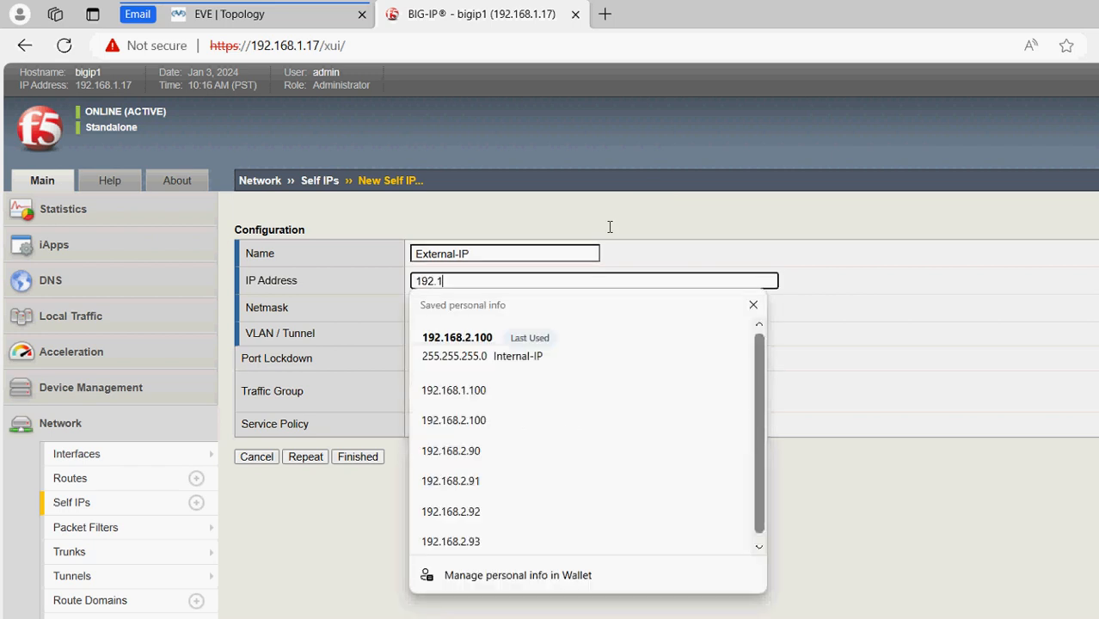
text(68.5.100)
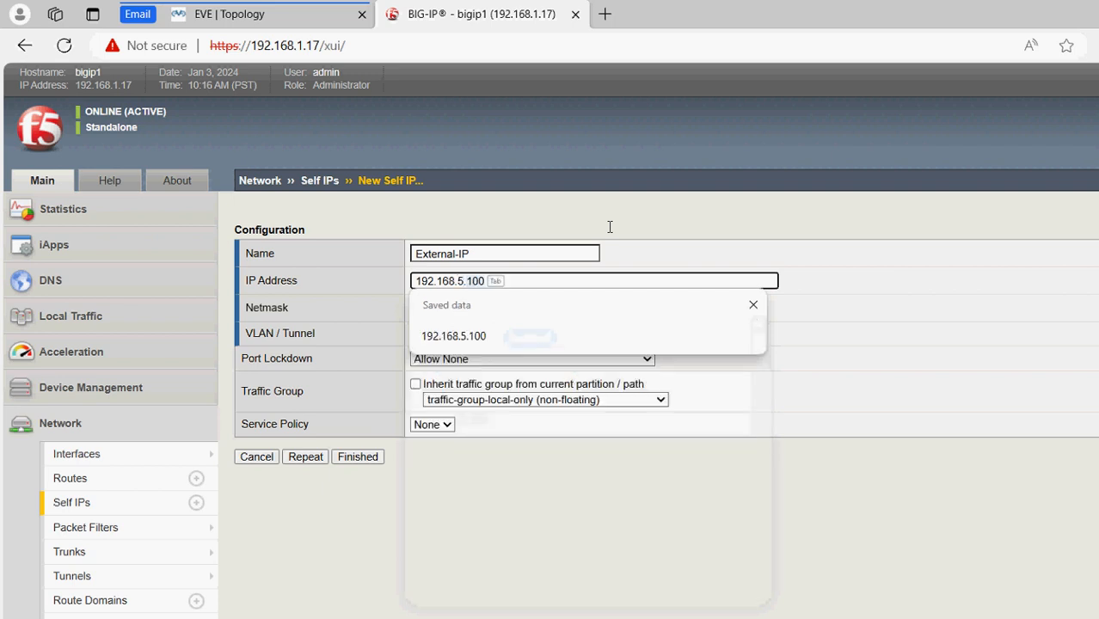
click(249, 15)
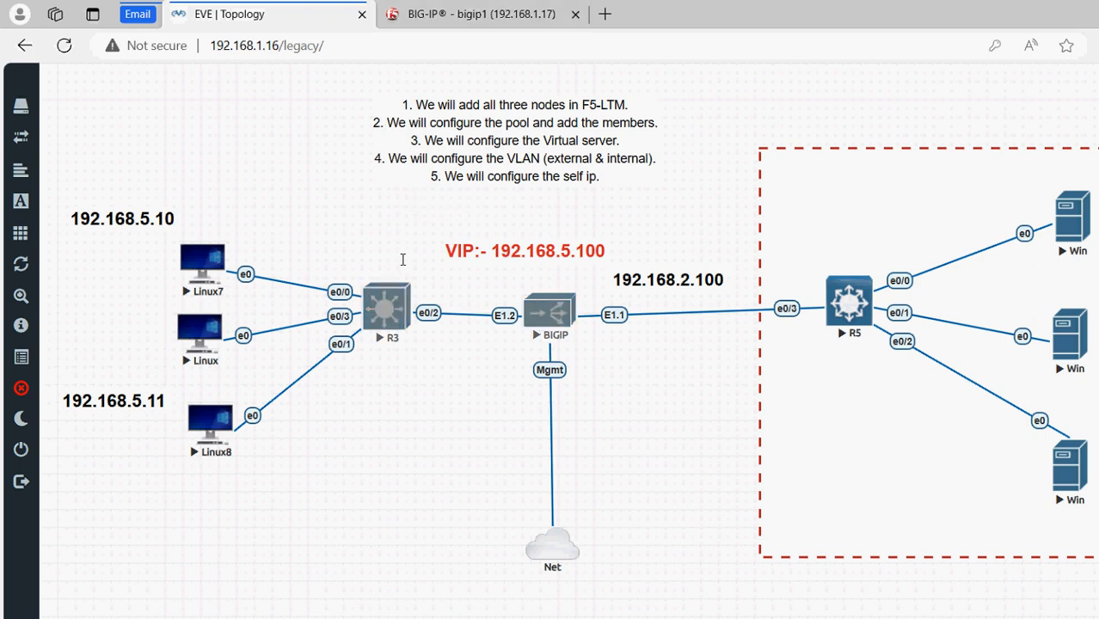
click(390, 10)
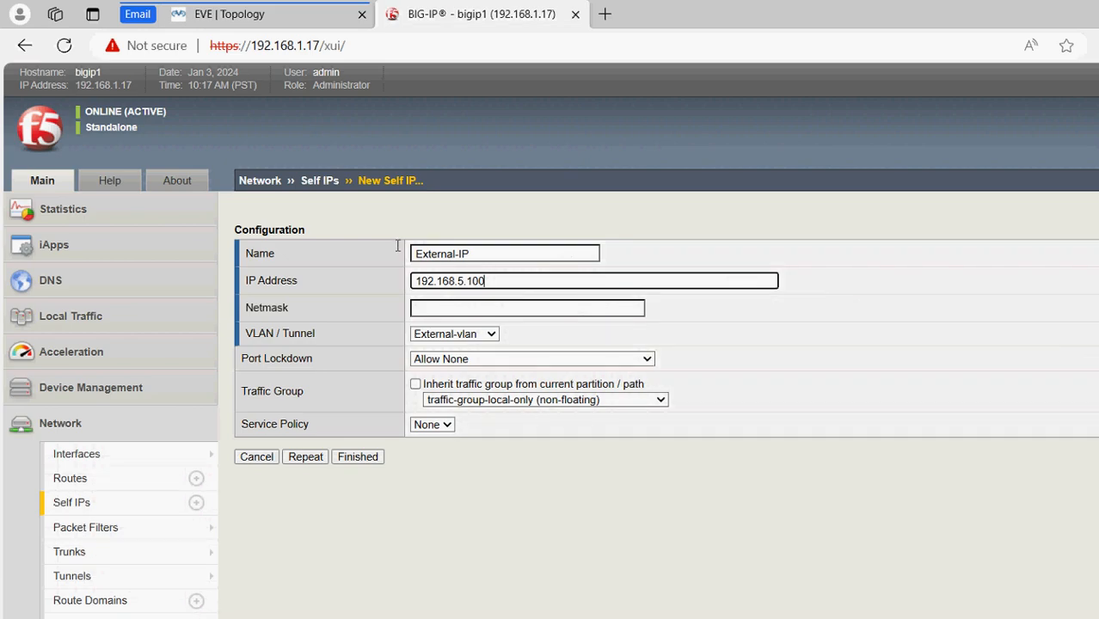
Give External-IP netmask 255.255.255.0 and Allow Default port lockdown, then finish
key(Tab)
text(25)
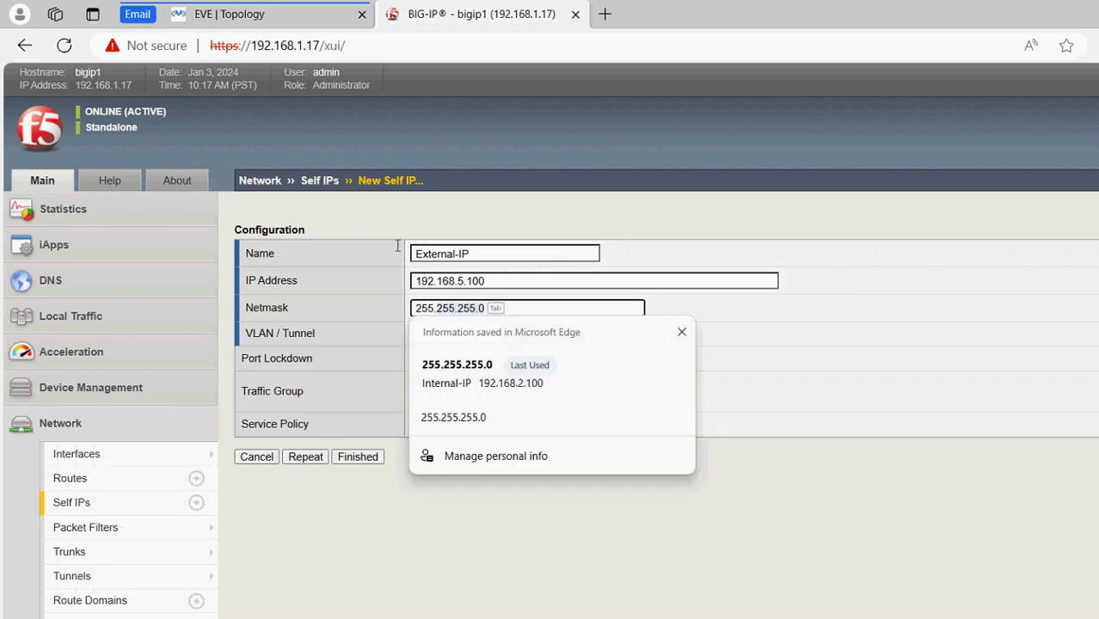
text(5.)
key(BackSpace)
text(.)
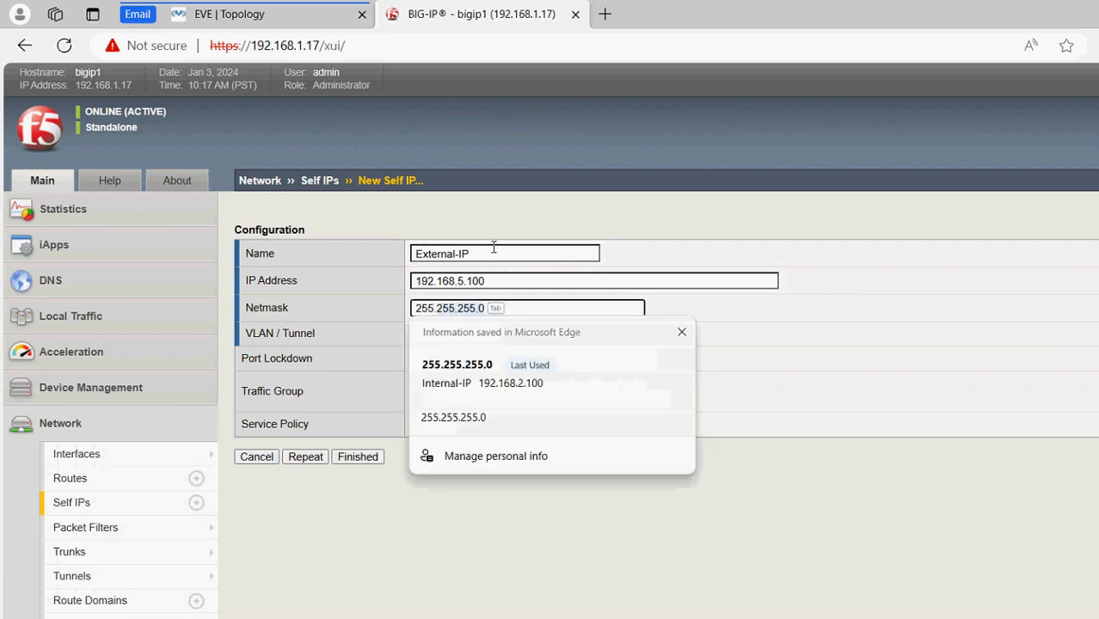
key(Down)
key(Return)
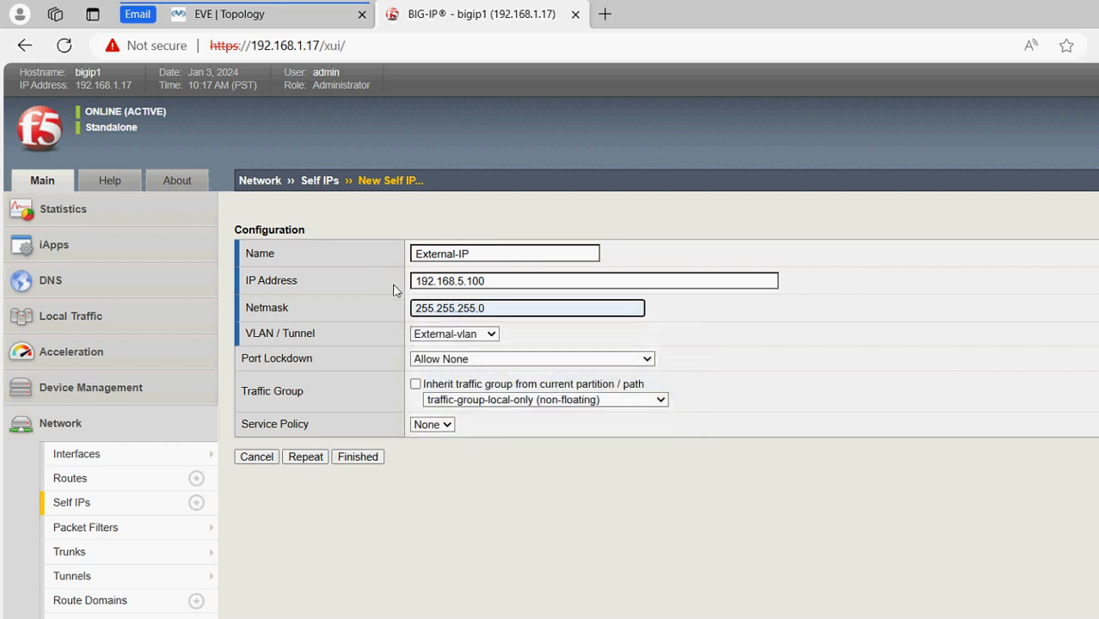
click(465, 359)
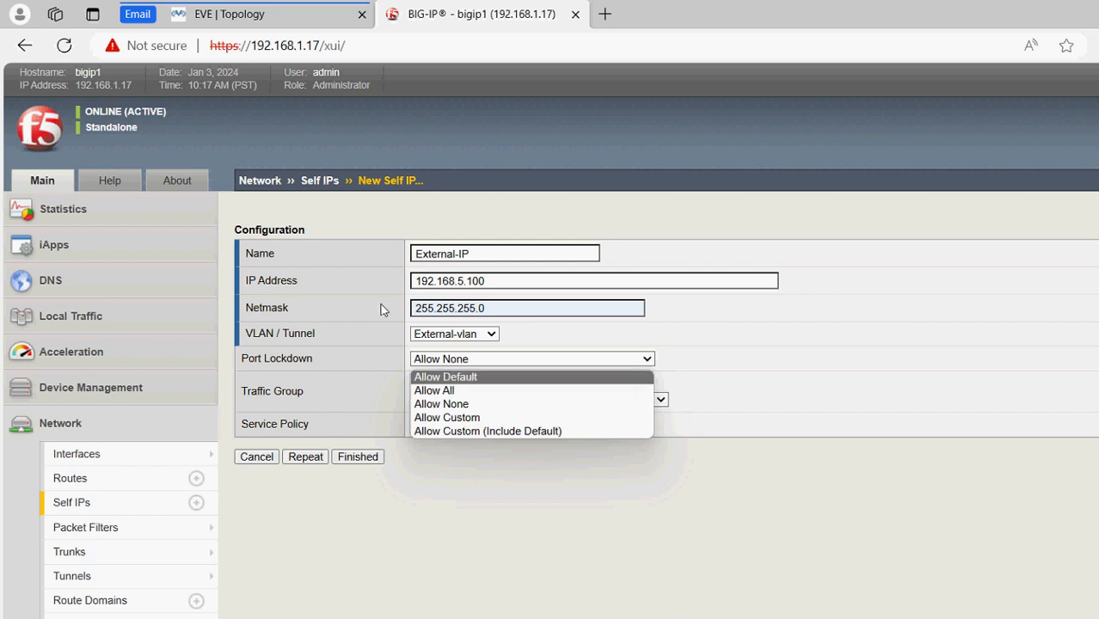
click(376, 307)
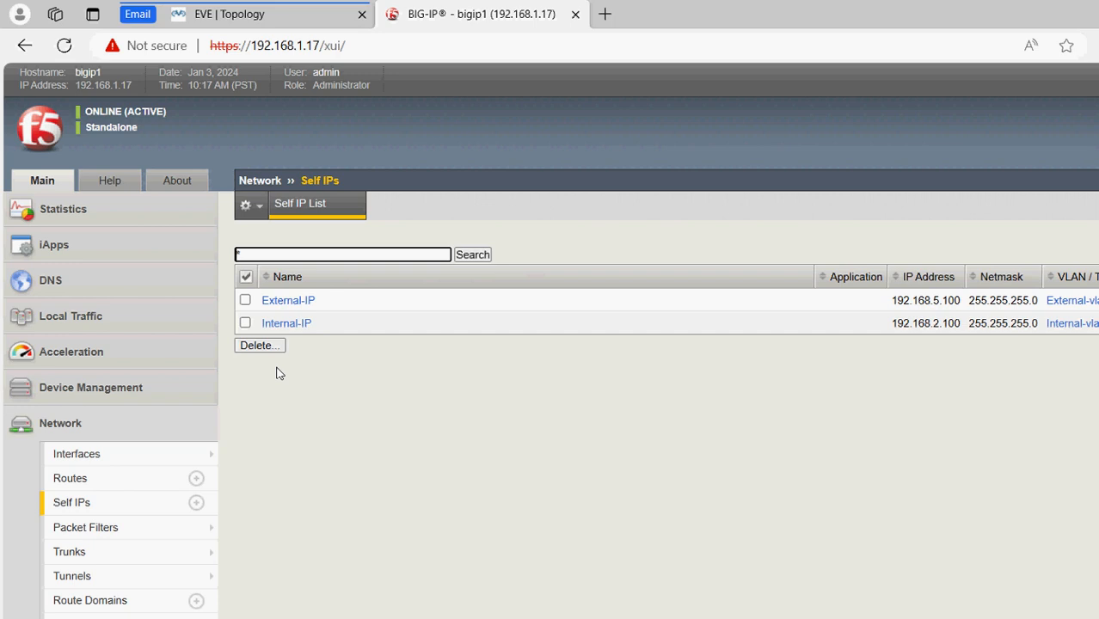
Open the Linux7 client's console from the EVE-NG lab topology
click(204, 17)
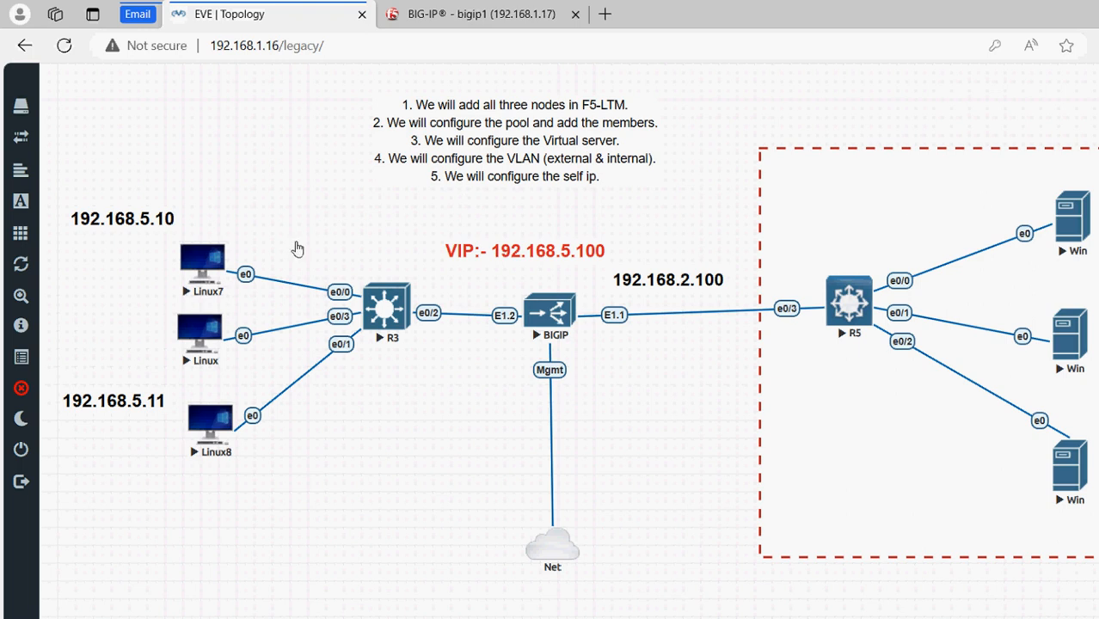
click(195, 271)
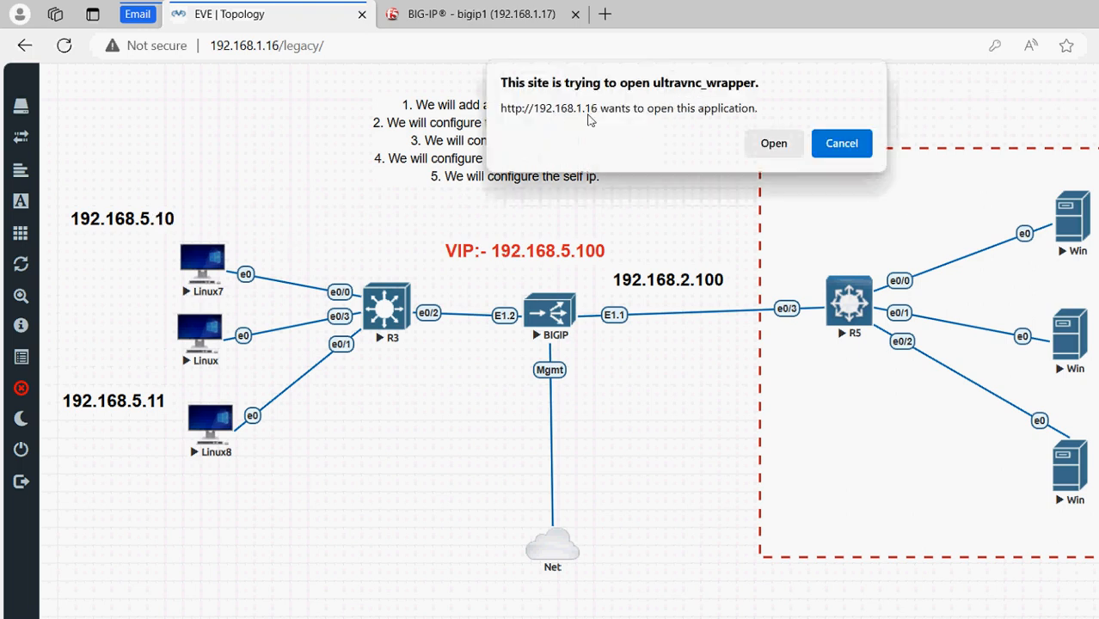
click(768, 142)
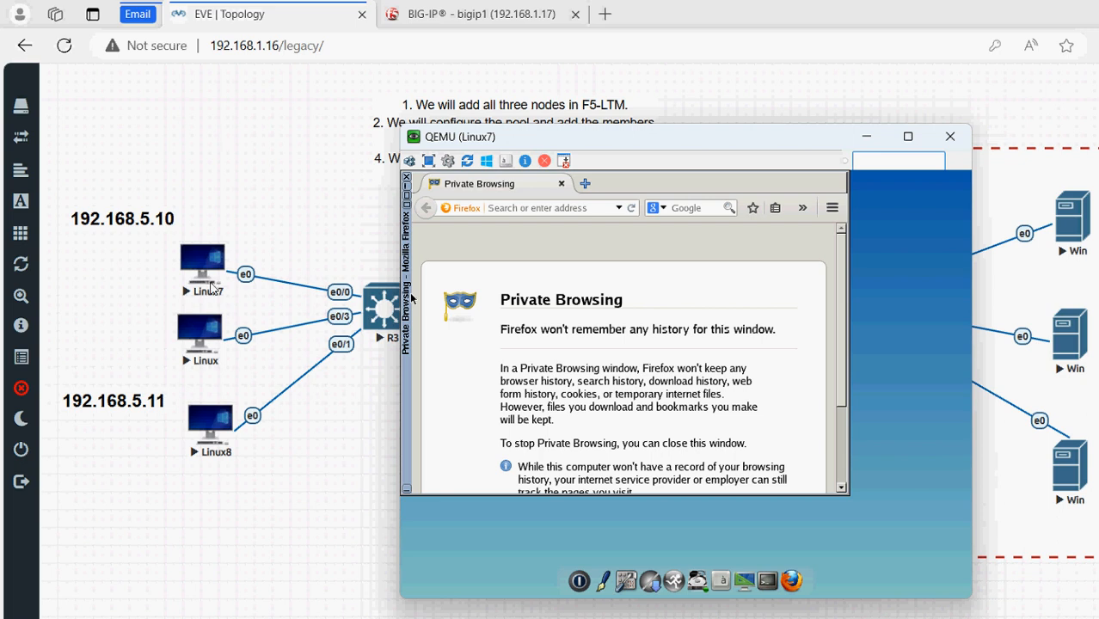
click(545, 208)
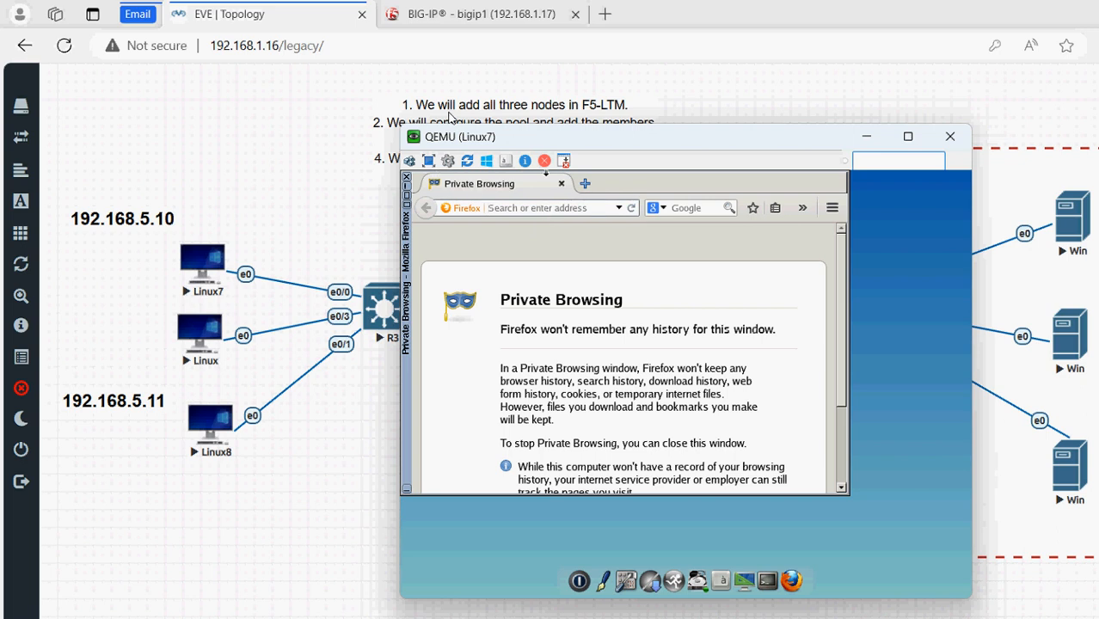
drag(443, 136, 660, 409)
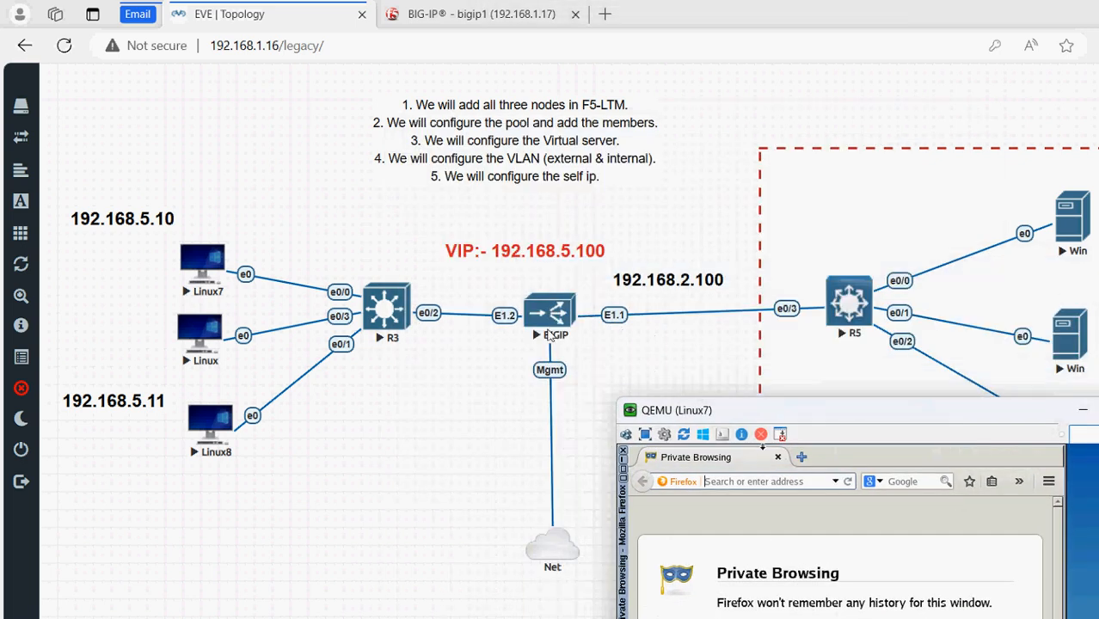
text(http://192.168.5.)
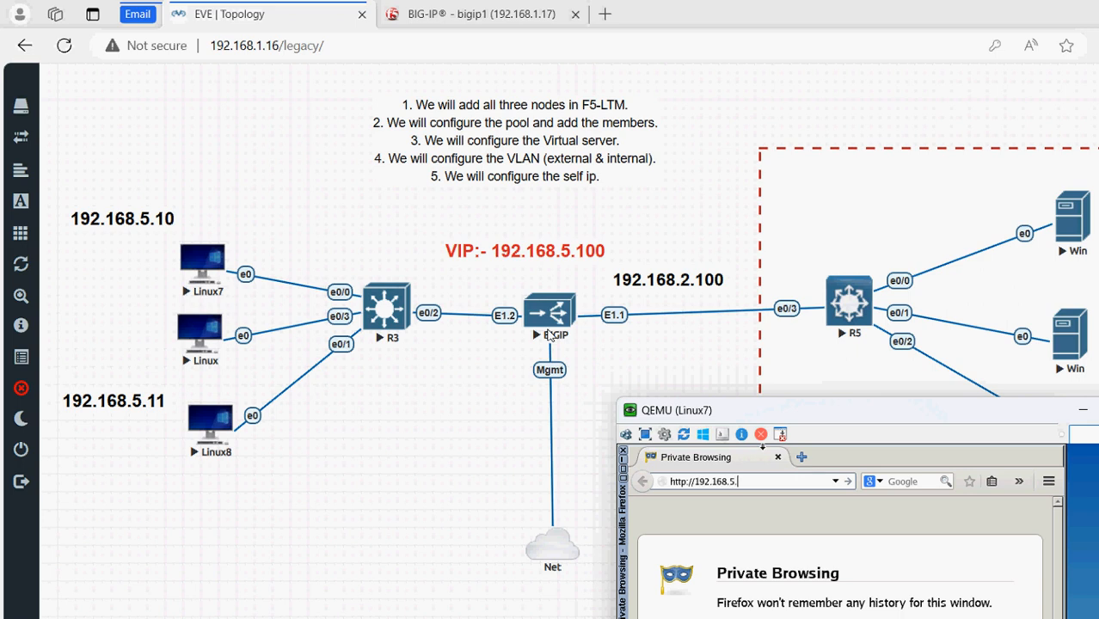
text(100)
key(Return)
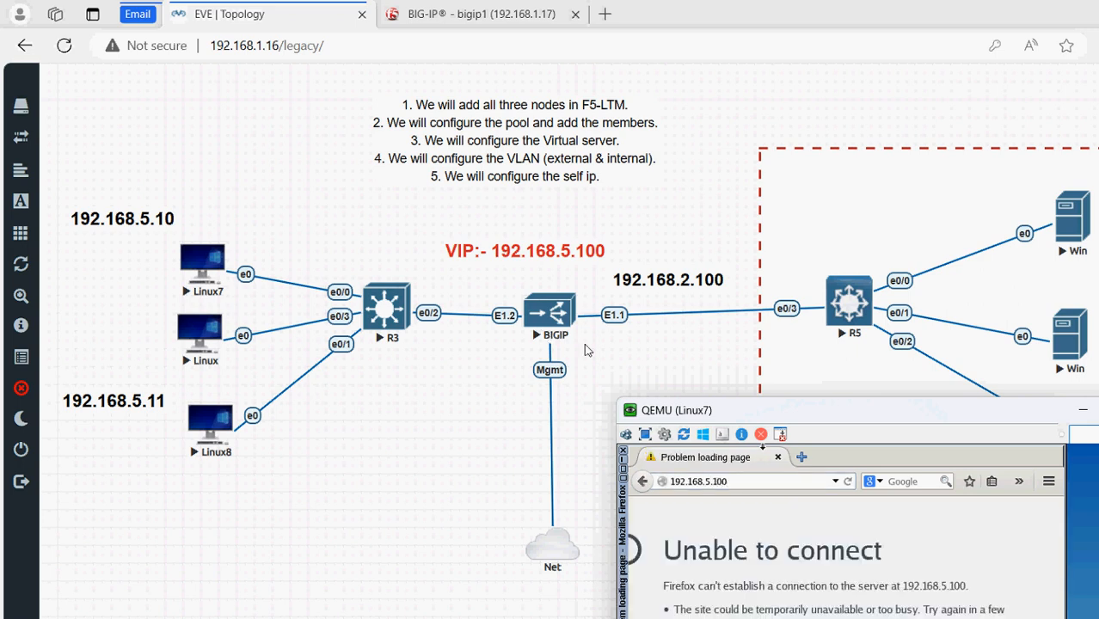
drag(778, 409, 757, 216)
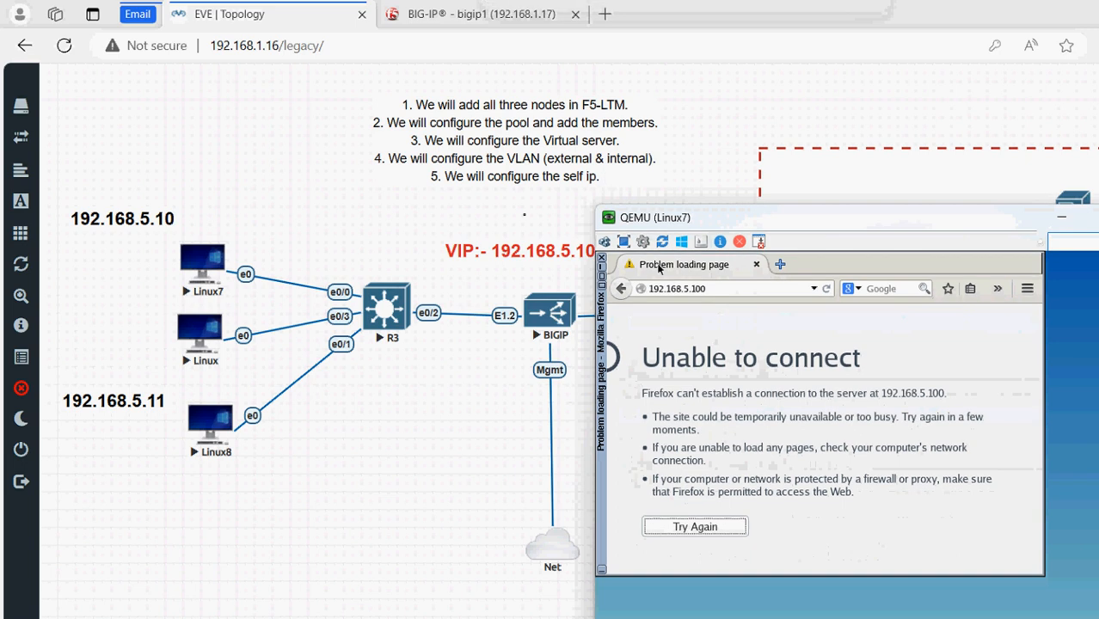
Close Firefox and check Linux7's network interfaces with ifconfig in a terminal
click(602, 259)
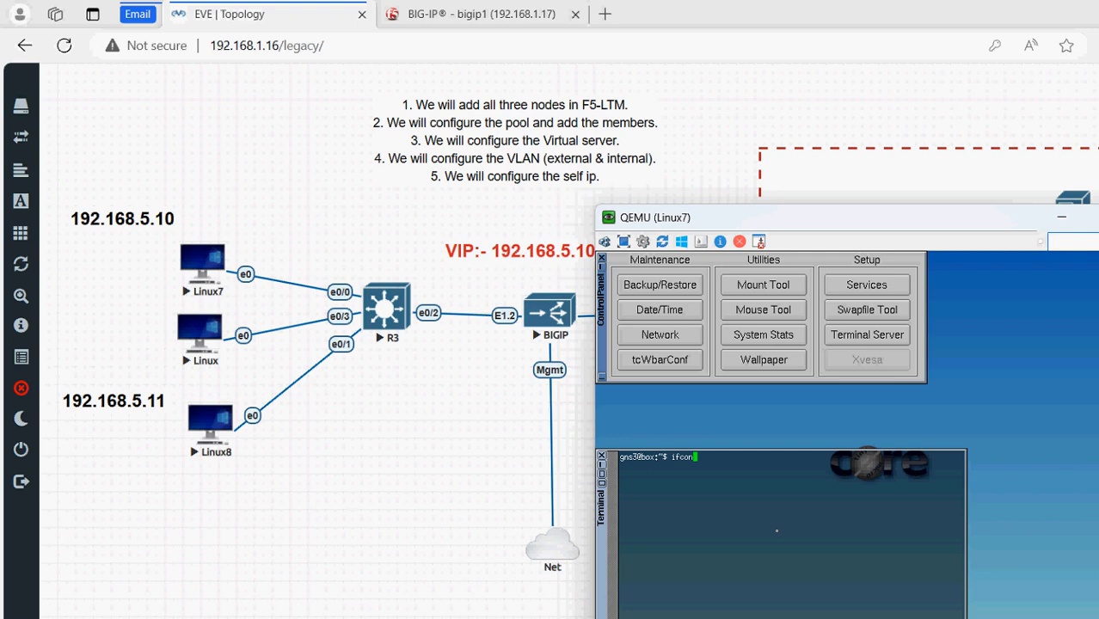
text(fifig)
key(Return)
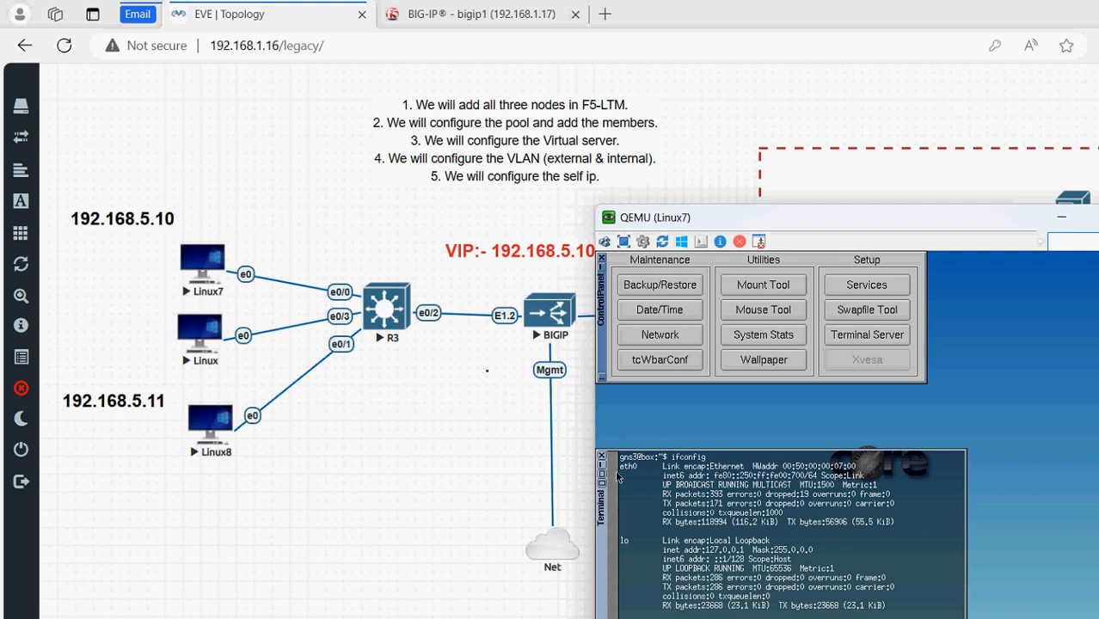
click(600, 454)
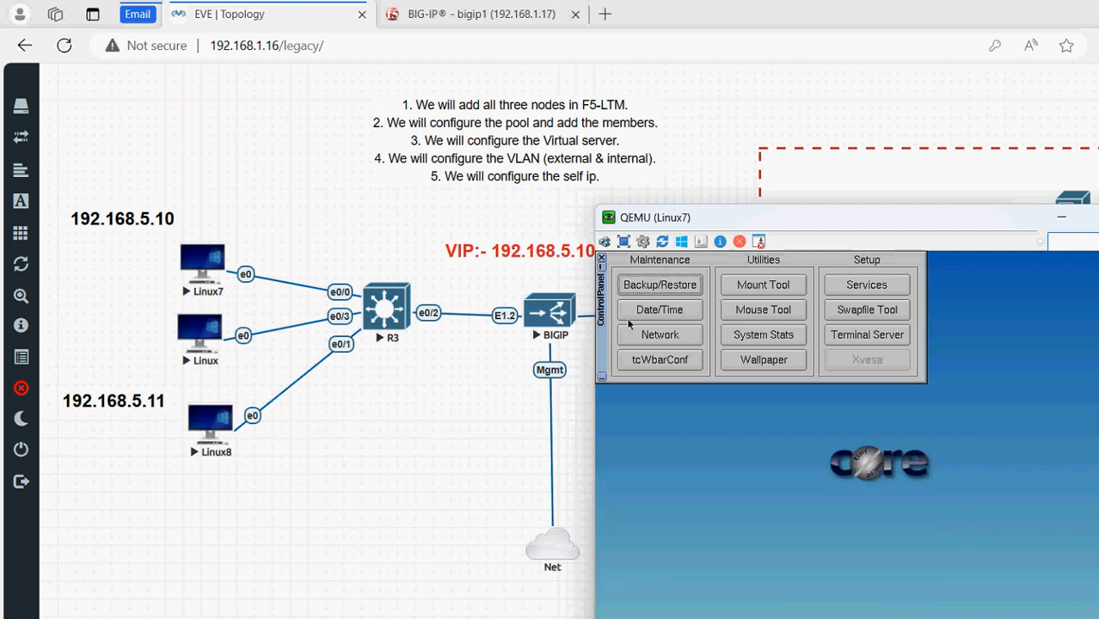
Apply static 192.168 settings to Linux7 with auto-filled netmask, broadcast and gateway
click(664, 335)
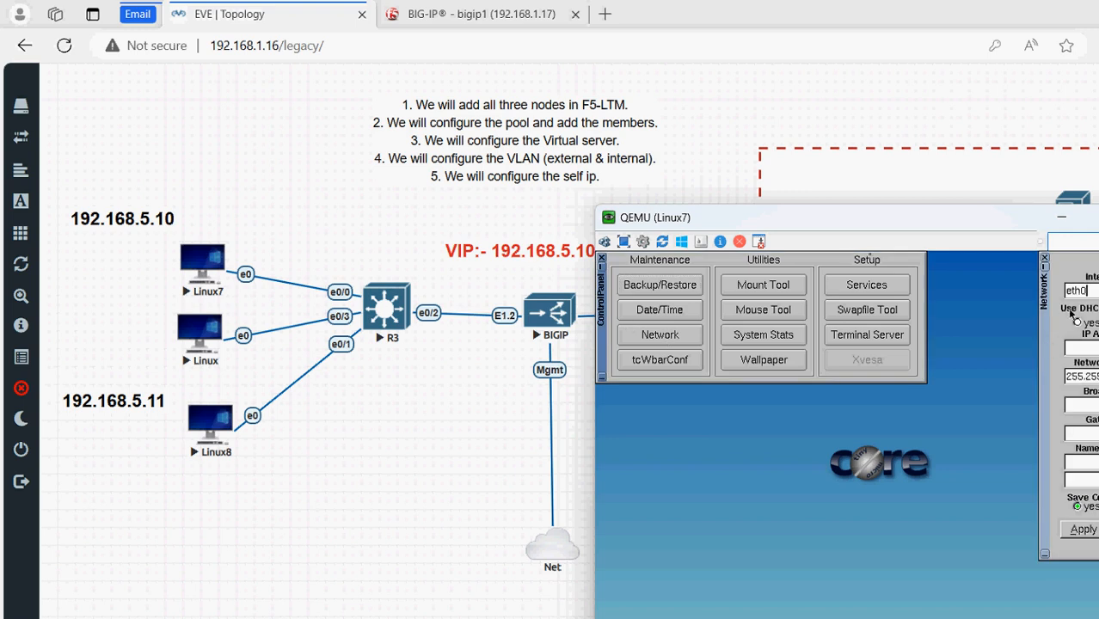
text(192.168)
key(Tab)
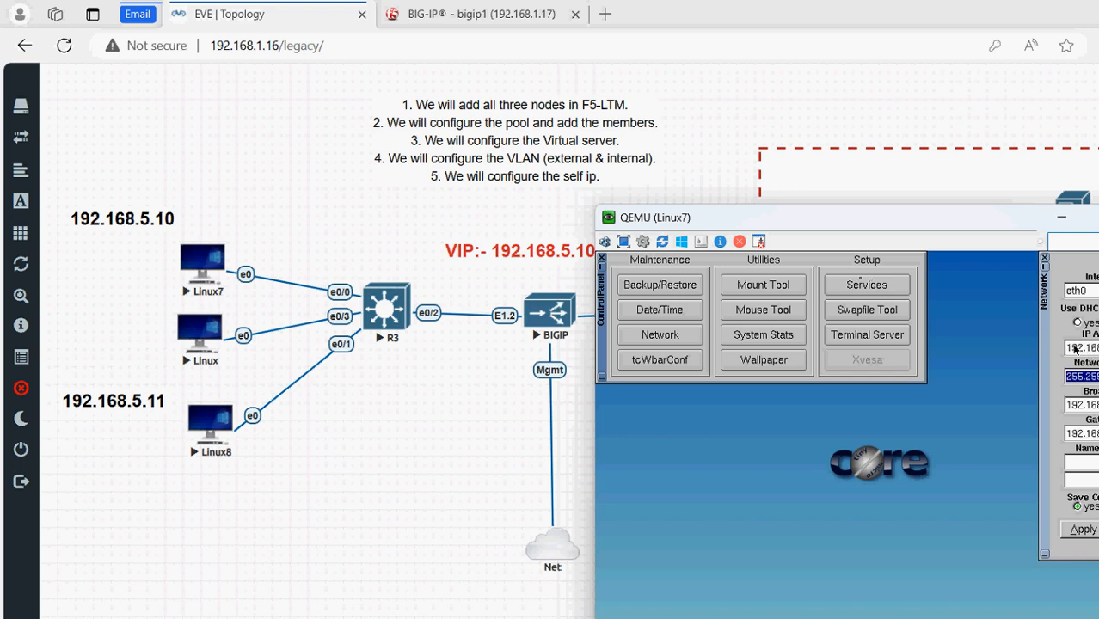
key(Tab)
key(Tab)
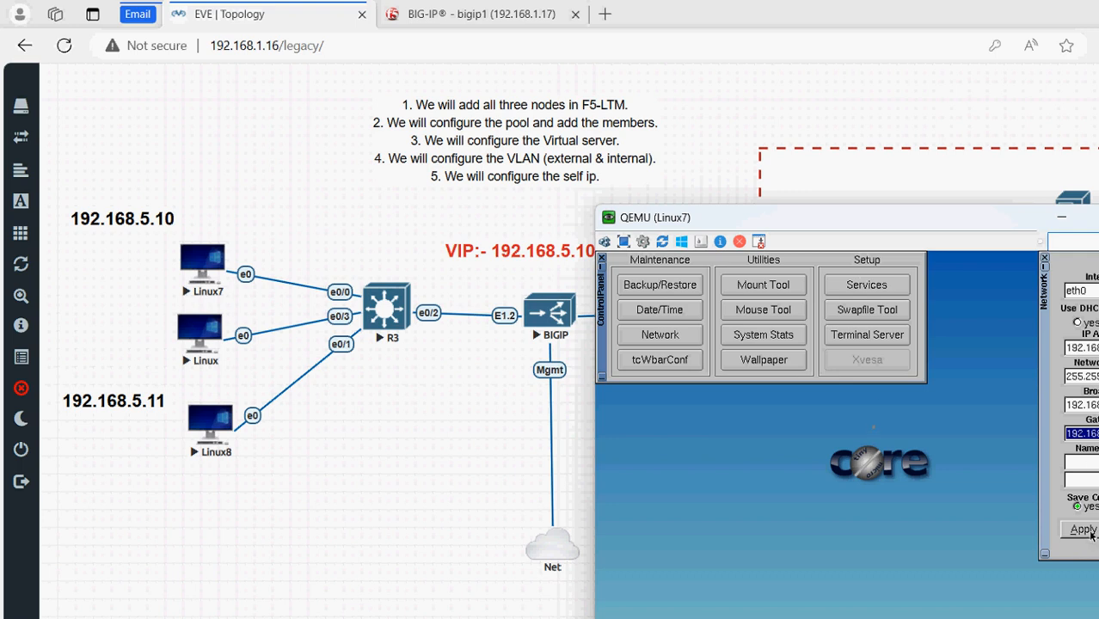
click(1085, 530)
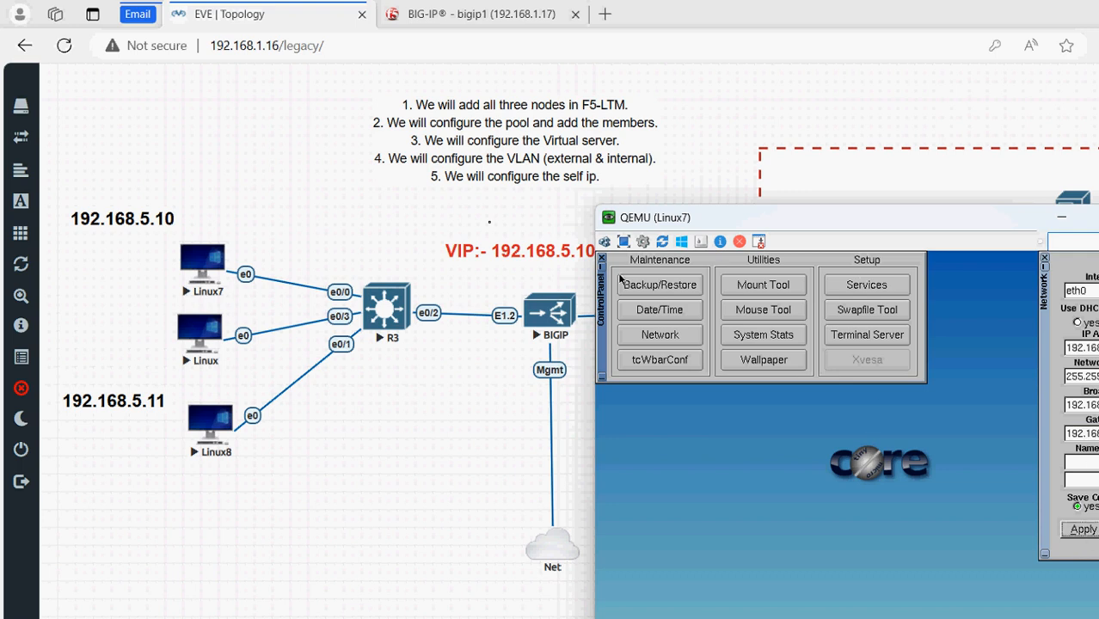
click(602, 258)
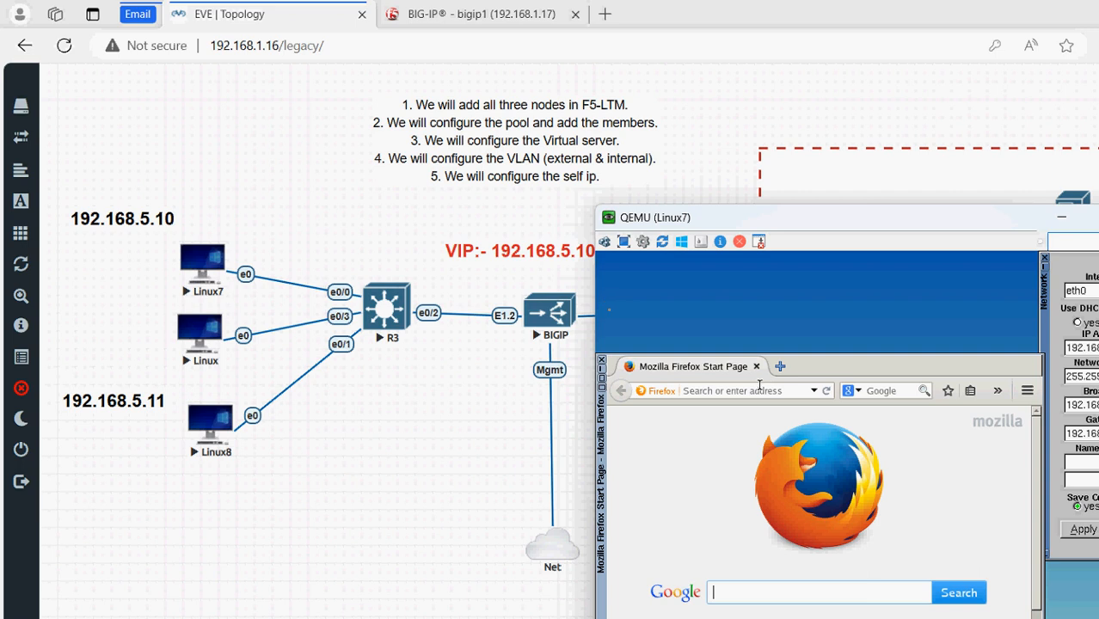
click(762, 389)
text(http)
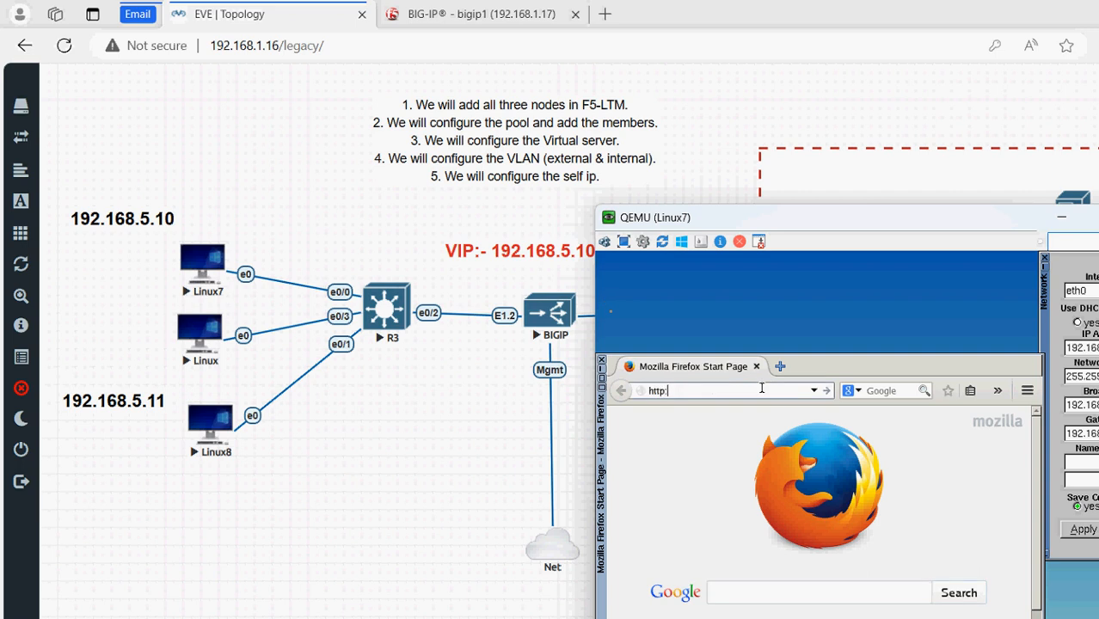
text(://192.168.5.100)
key(Return)
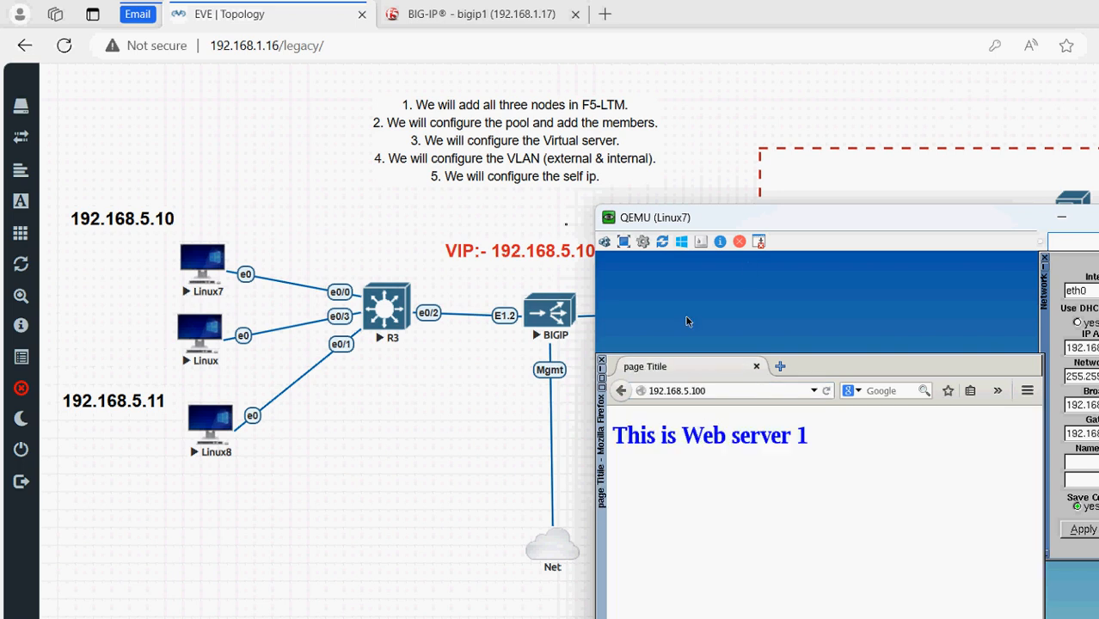
drag(735, 218, 677, 341)
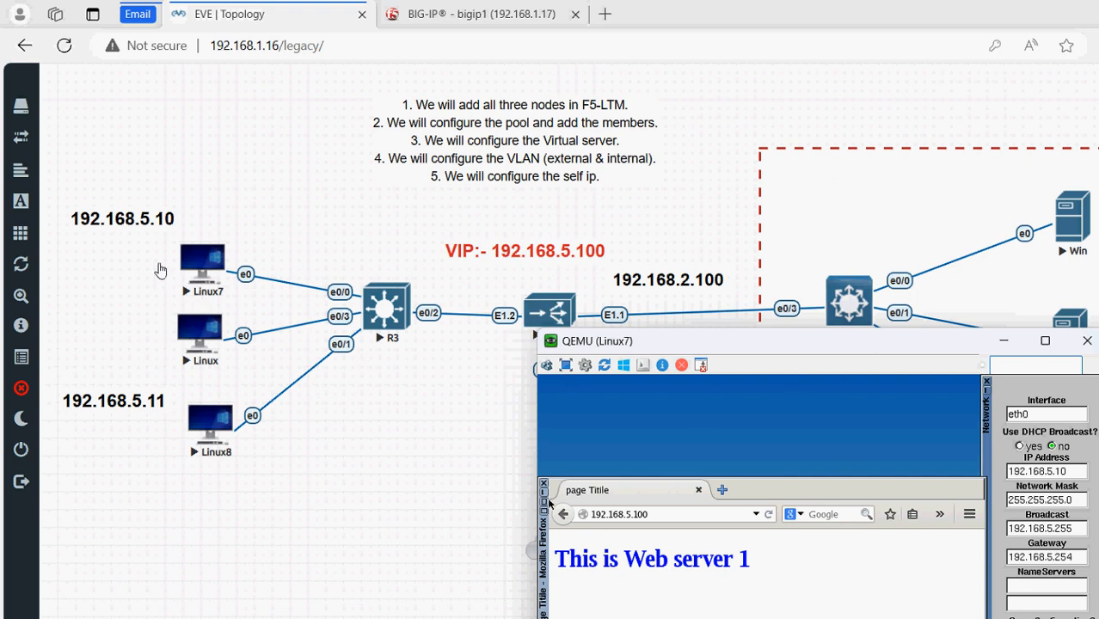
click(202, 263)
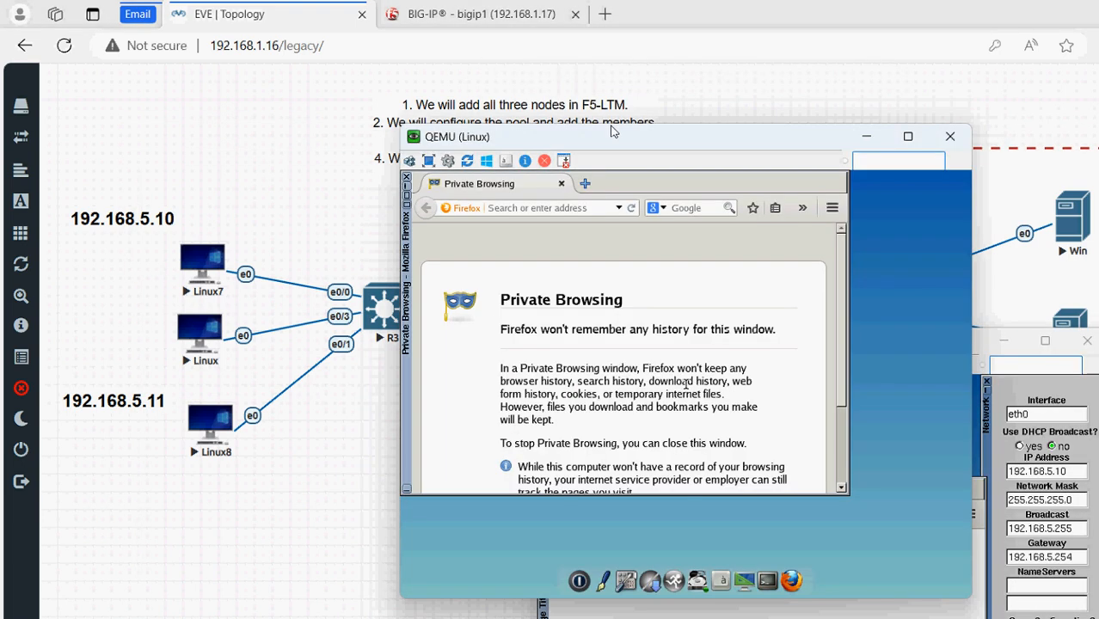
Set the Linux client's address to 192.168.5.15 and apply the network settings
click(627, 581)
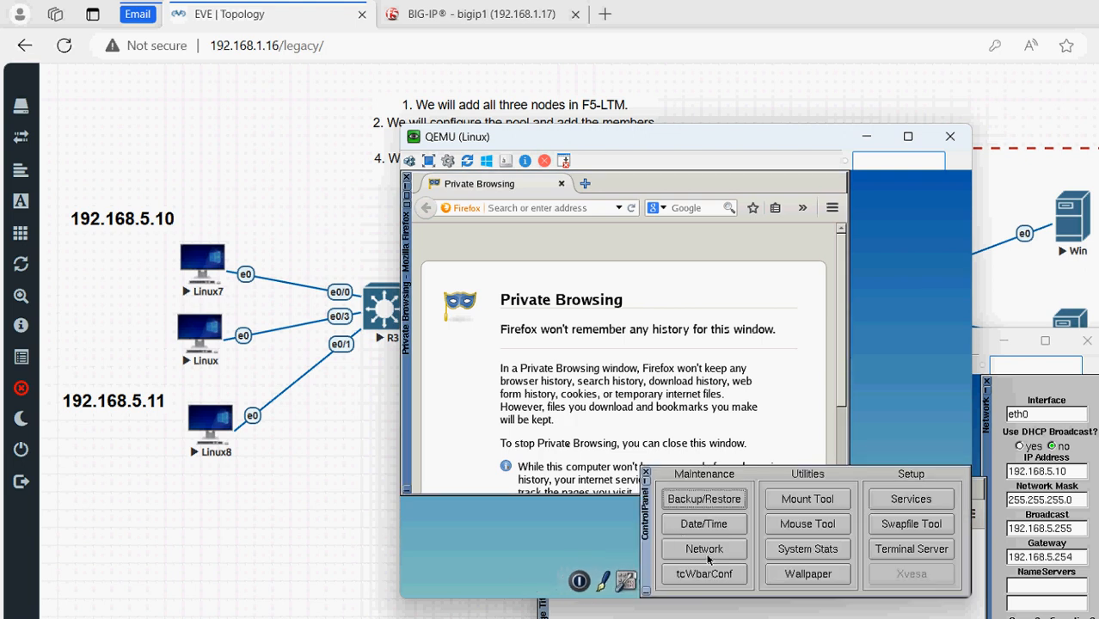
click(708, 556)
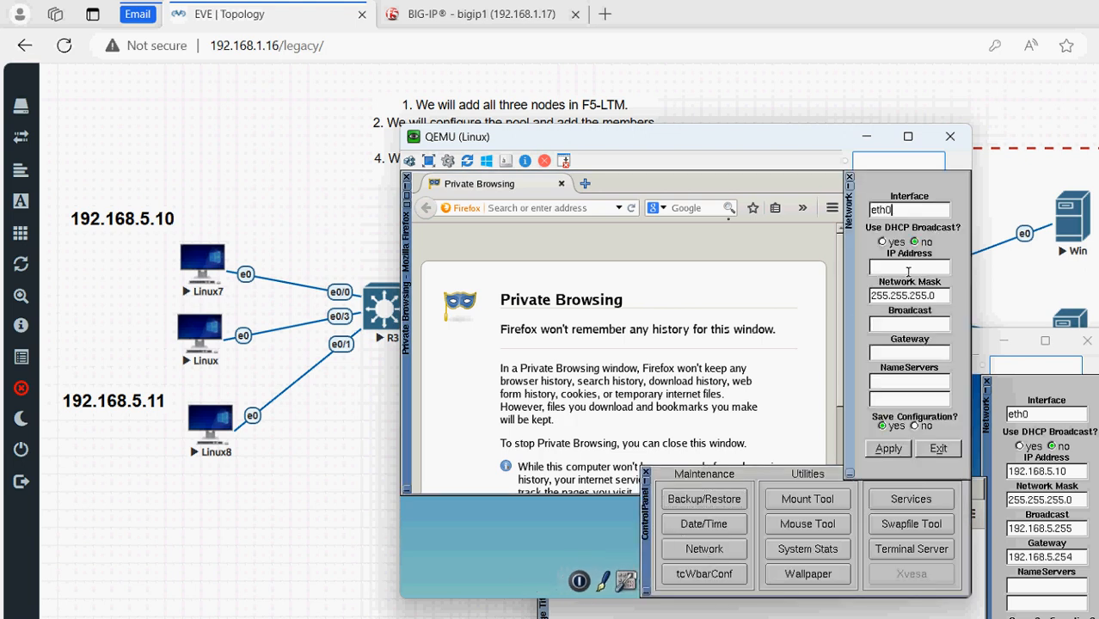
text(192.168.5.15)
key(Tab)
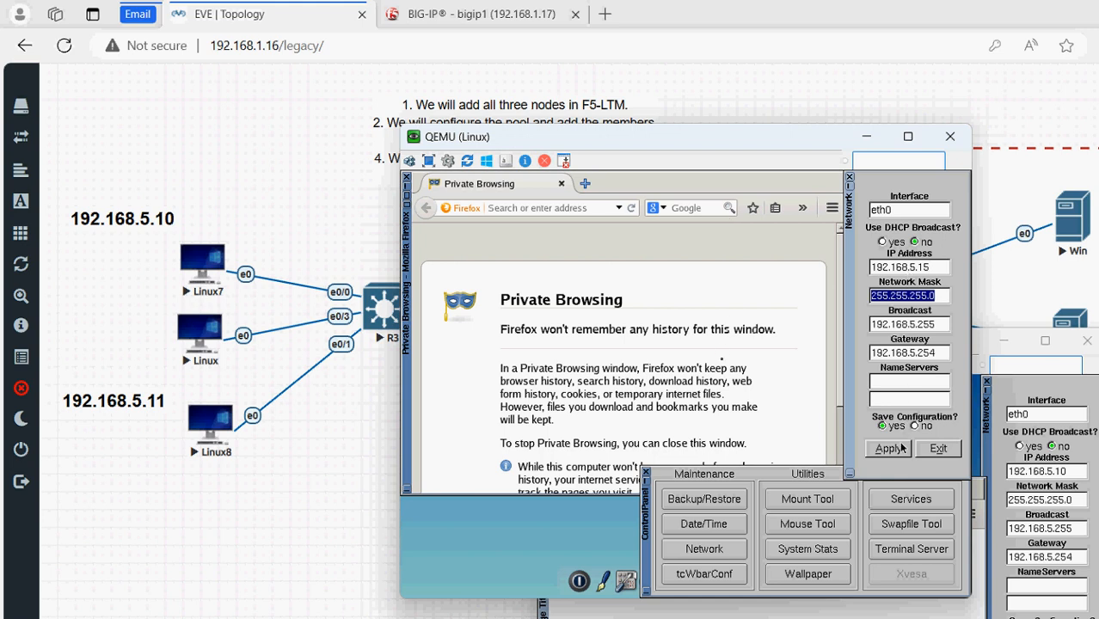
click(899, 451)
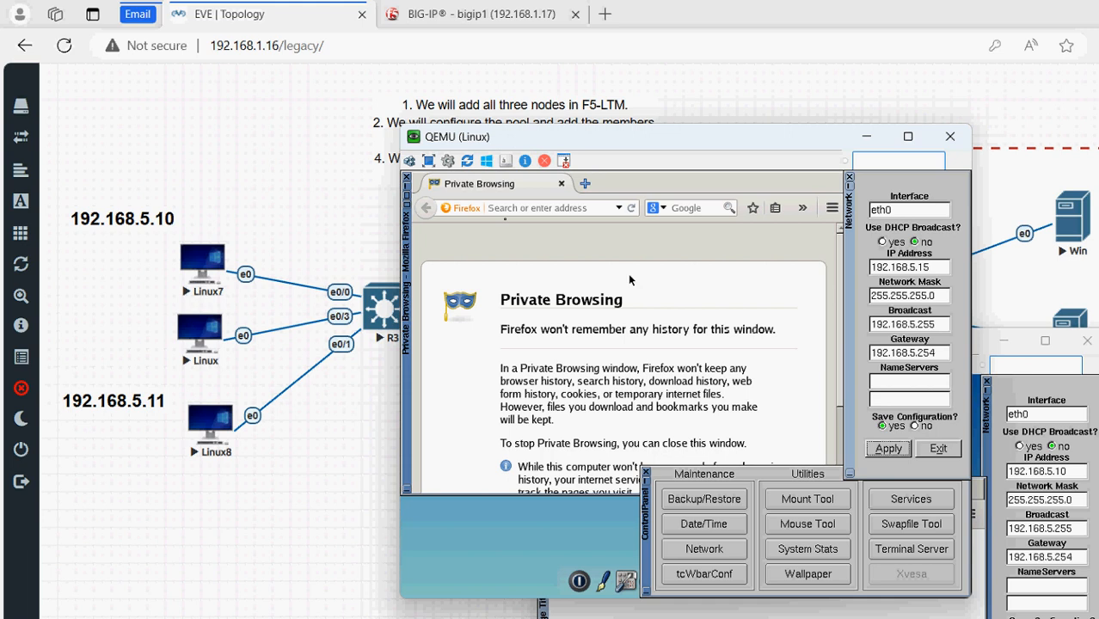
click(565, 208)
text(http)
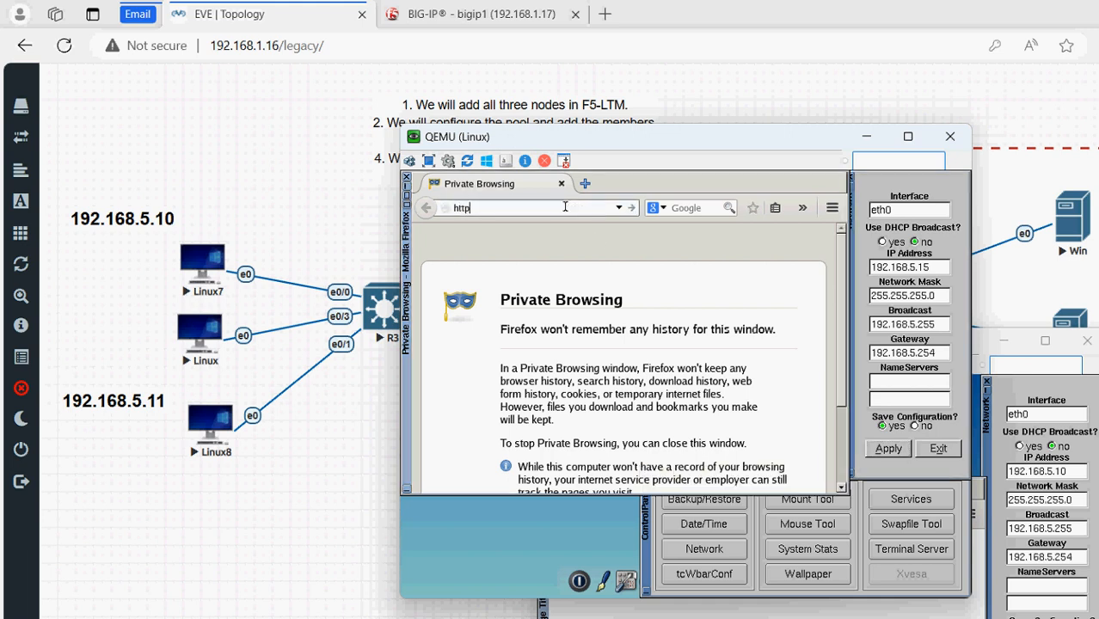
text(://192.168.5.100)
key(Return)
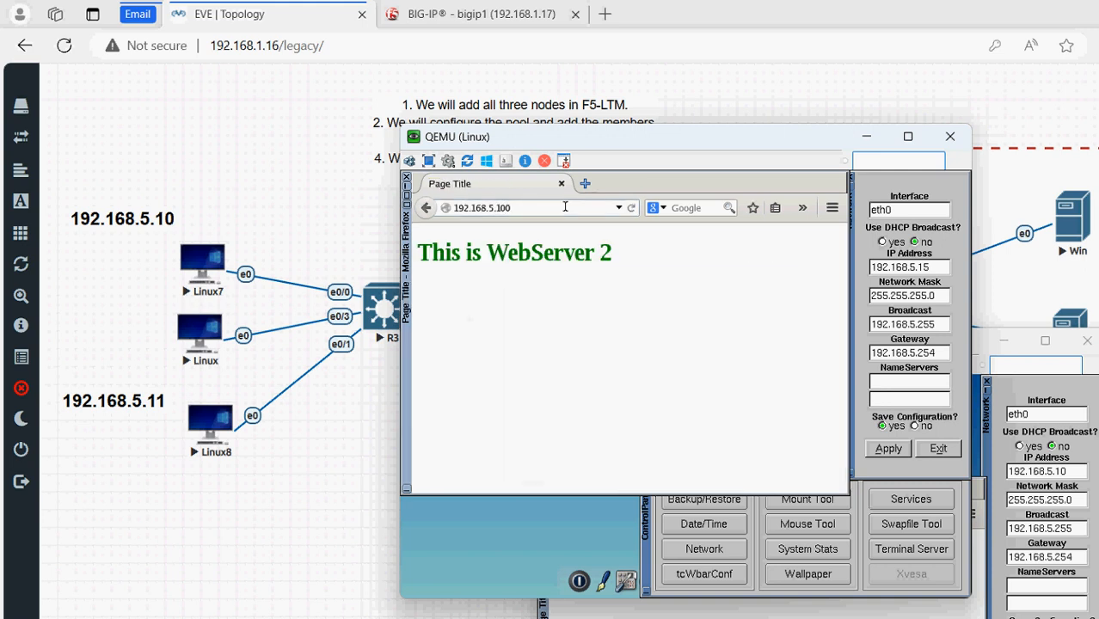
drag(478, 132, 686, 394)
drag(668, 323, 836, 345)
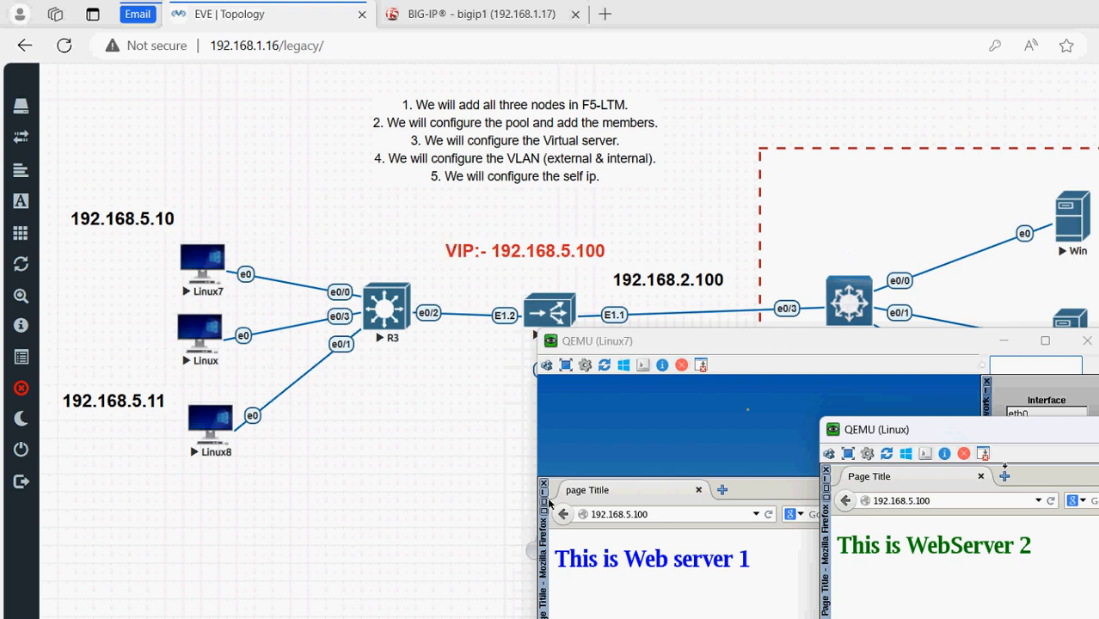
Open Linux8's console and set its network address to 192.168.5.11
click(165, 341)
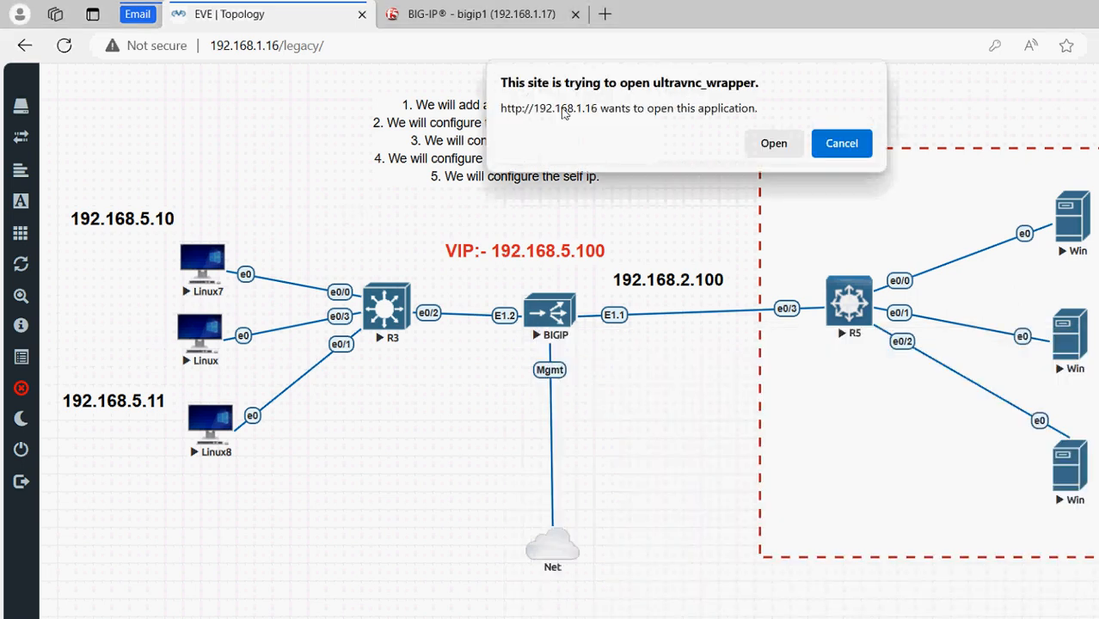
click(772, 144)
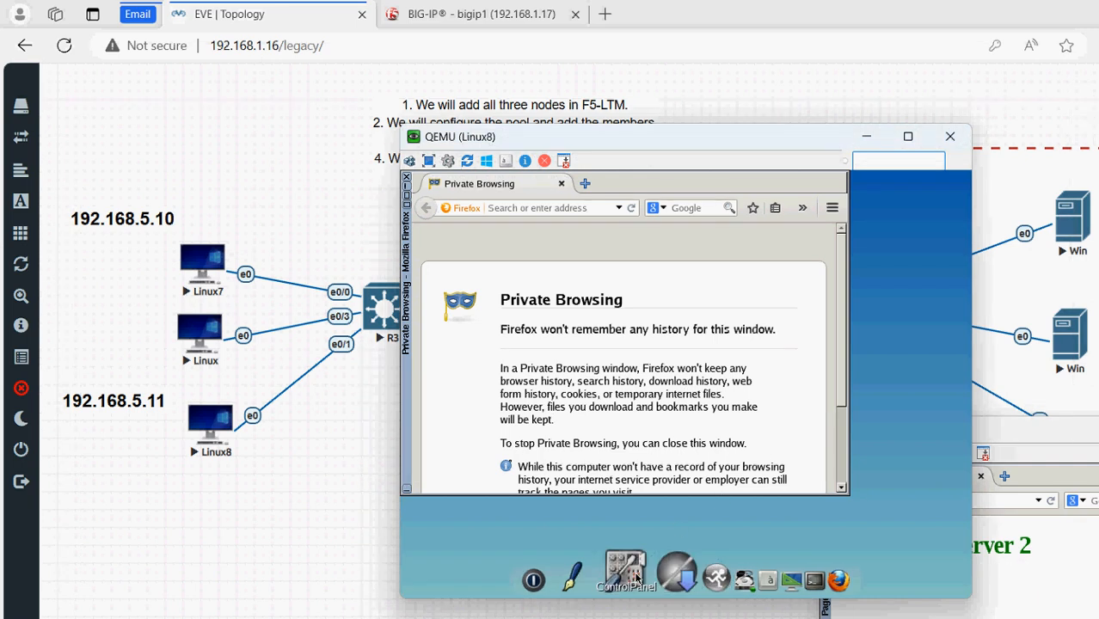
click(636, 581)
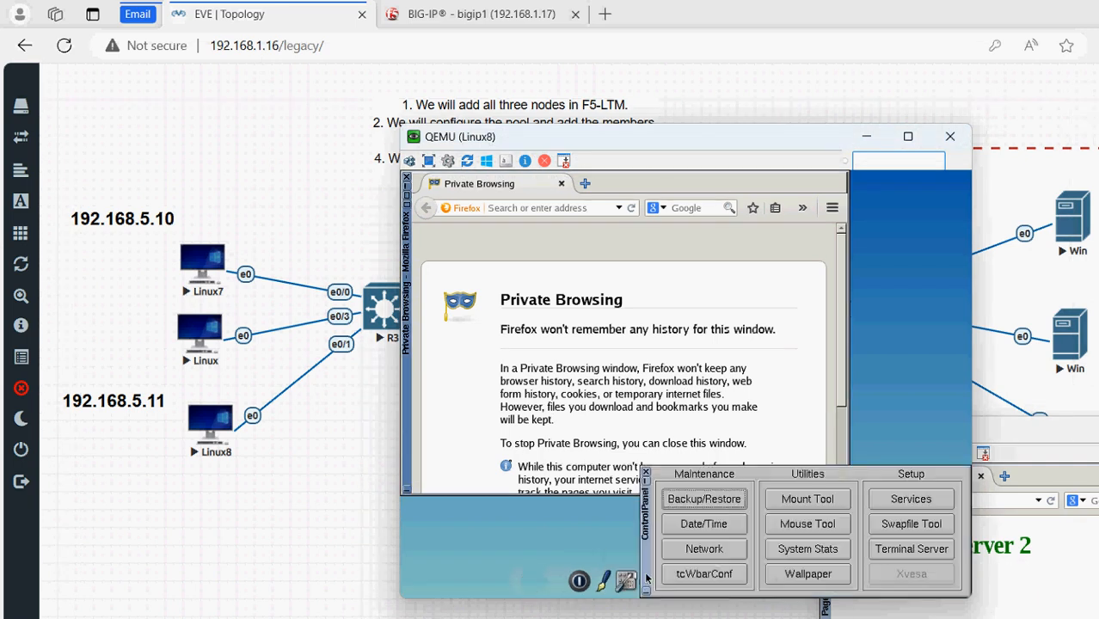
click(716, 550)
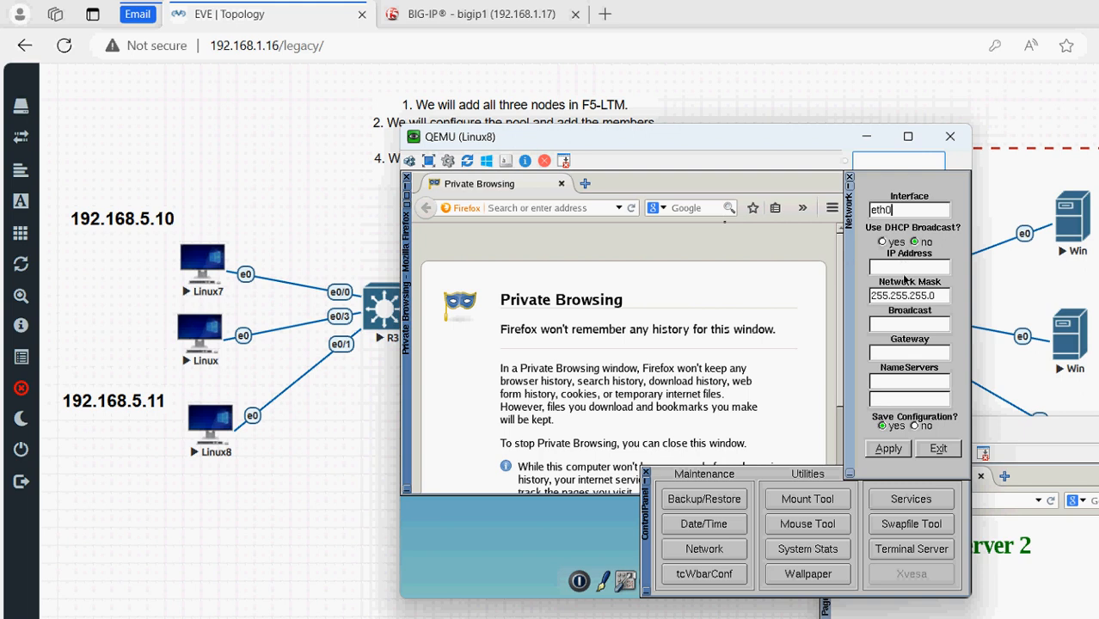
text(192.168.5.11)
key(Tab)
key(Tab)
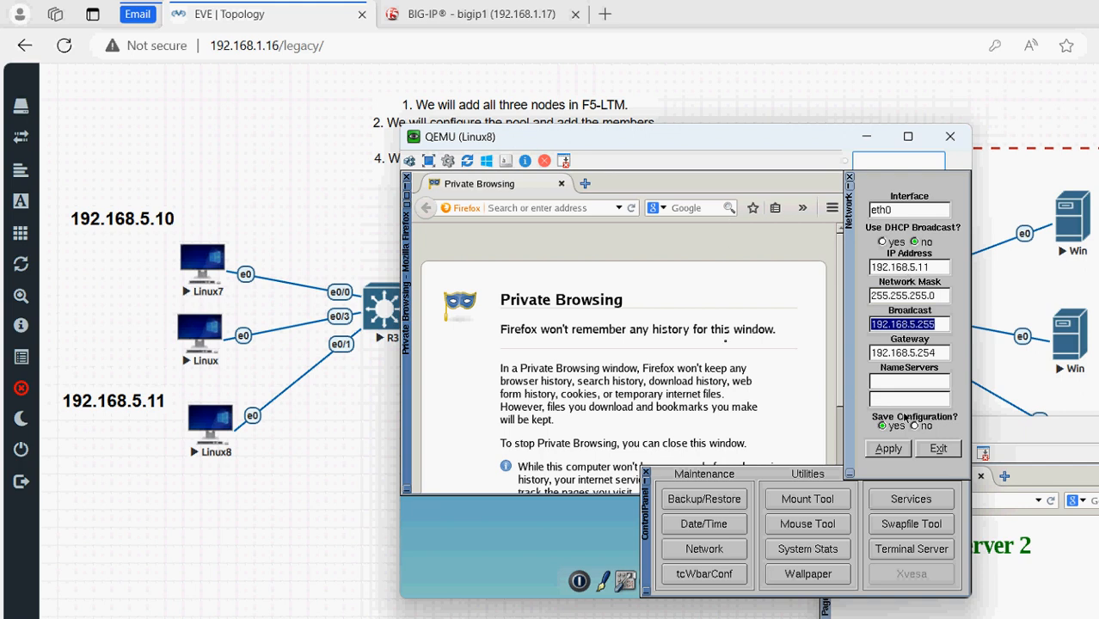
click(896, 450)
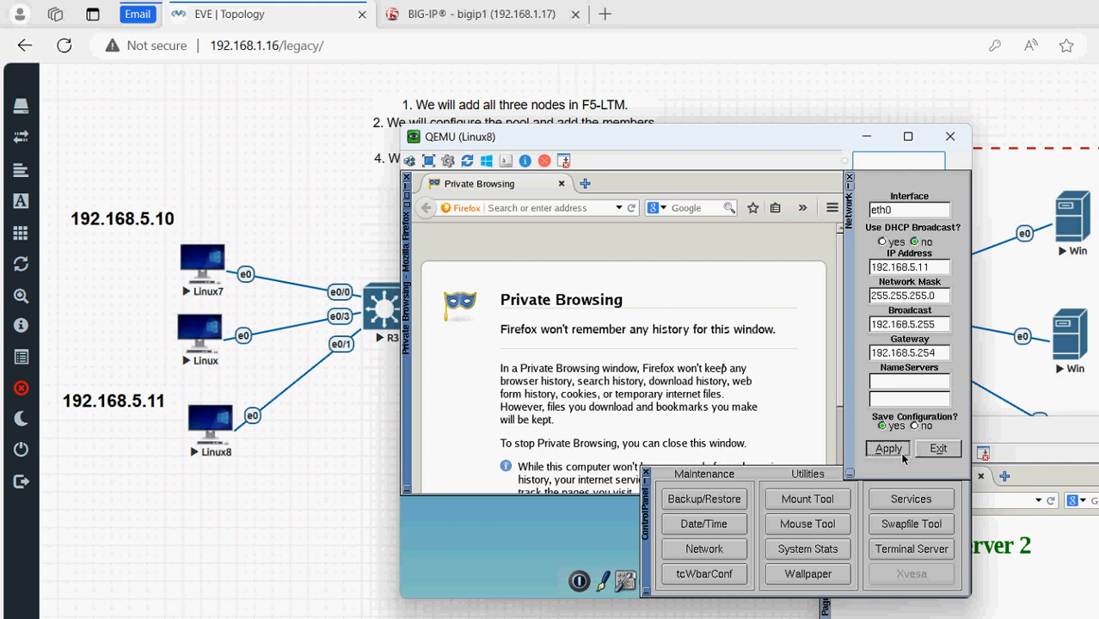
click(574, 212)
text(http:/)
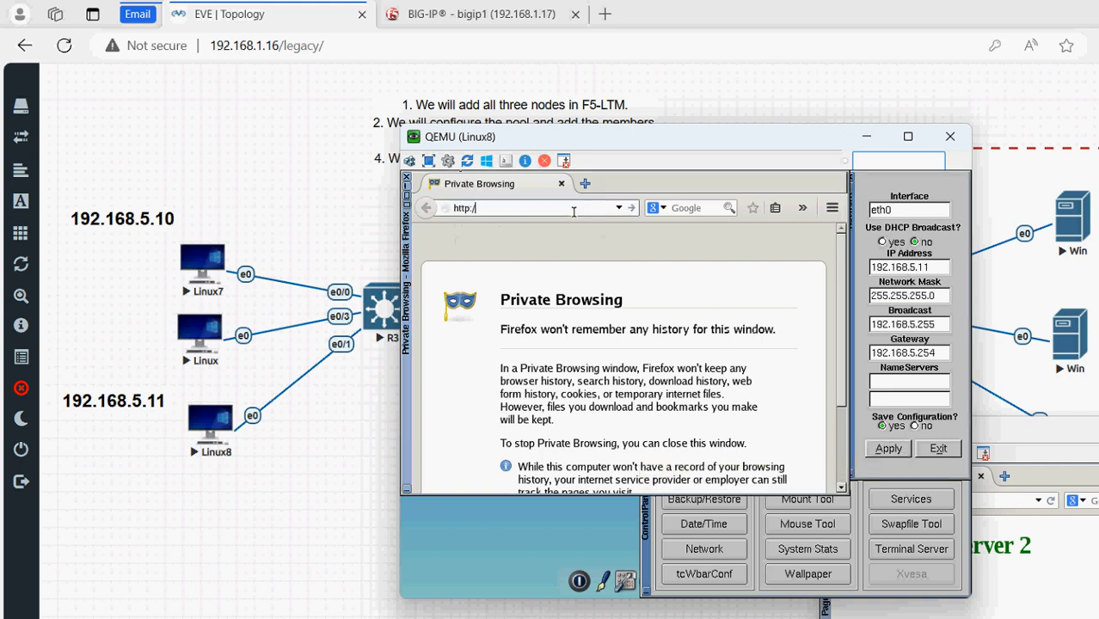
text(/192.168.5.100)
key(Return)
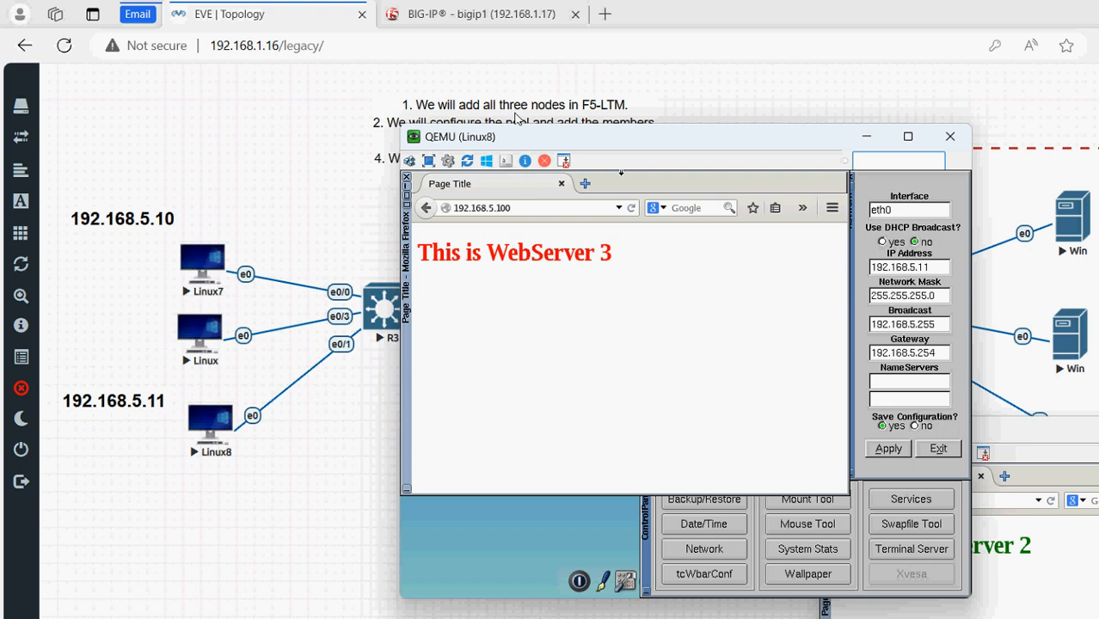
drag(516, 135, 710, 432)
drag(700, 362, 749, 395)
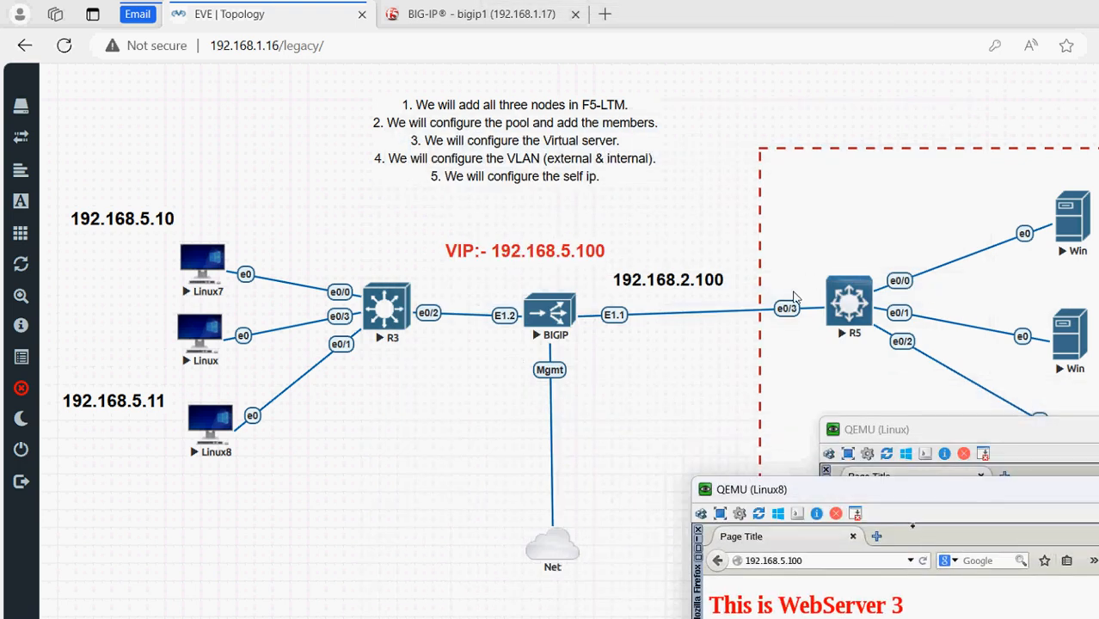
Arrange the Linux8, Linux and Linux7 consoles so all three browser results are visible together
drag(675, 397, 301, 353)
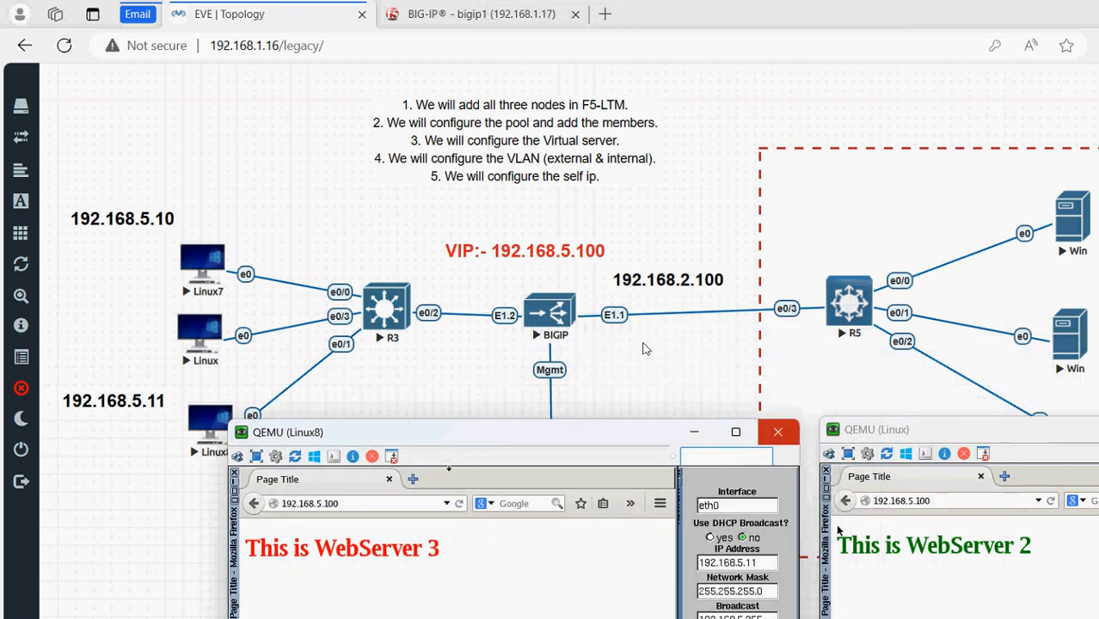
drag(911, 429, 860, 253)
mouse_move(773, 610)
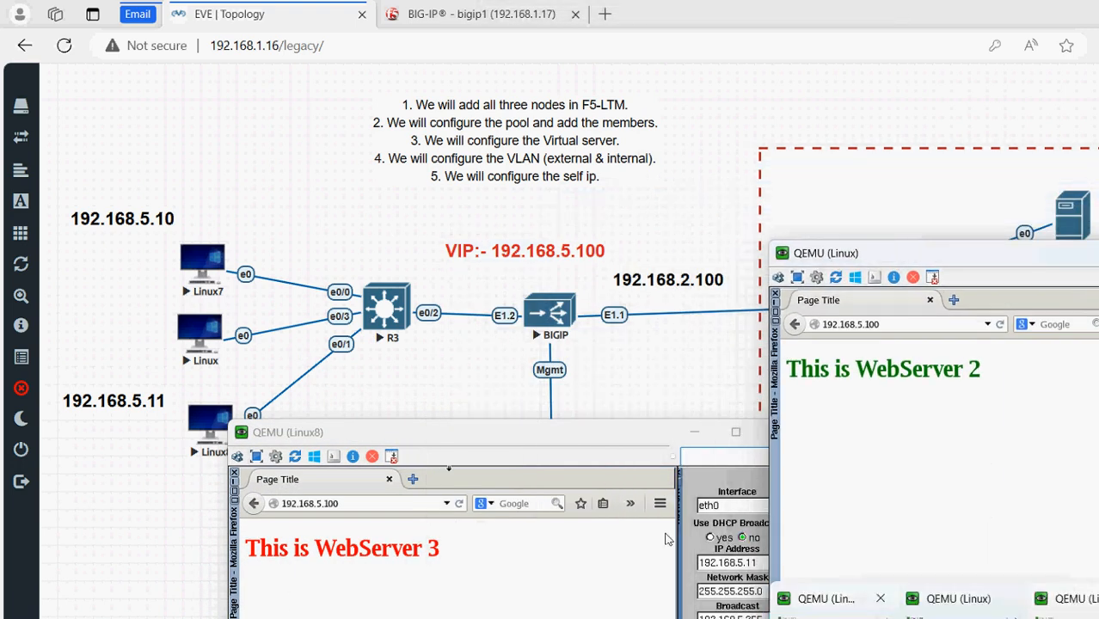
mouse_move(660, 529)
click(825, 613)
drag(768, 346, 909, 428)
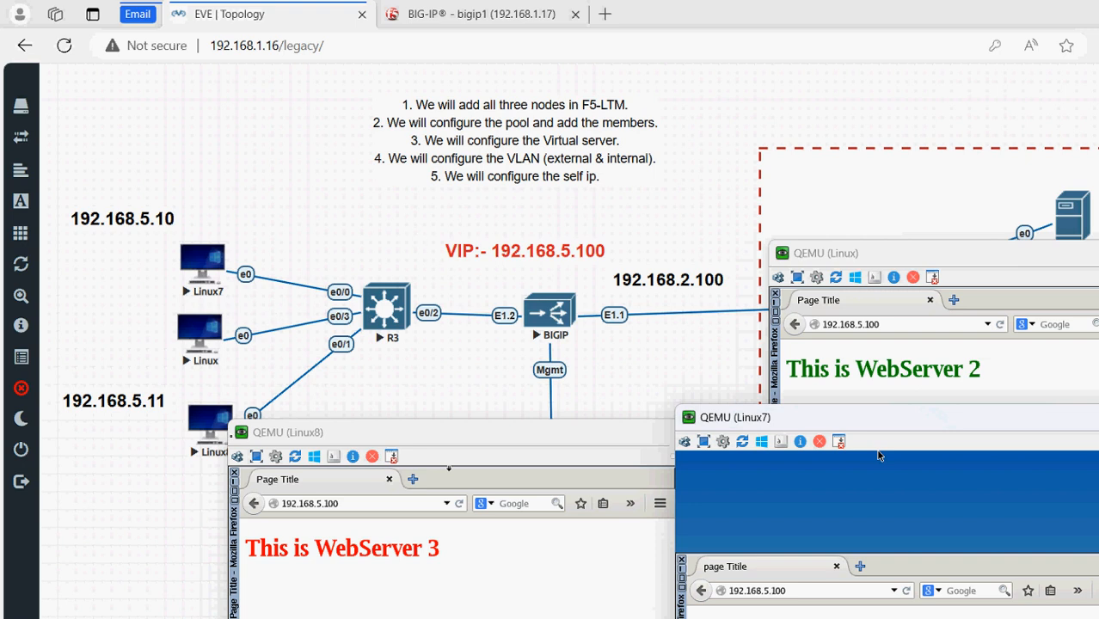
drag(246, 548, 376, 576)
click(424, 576)
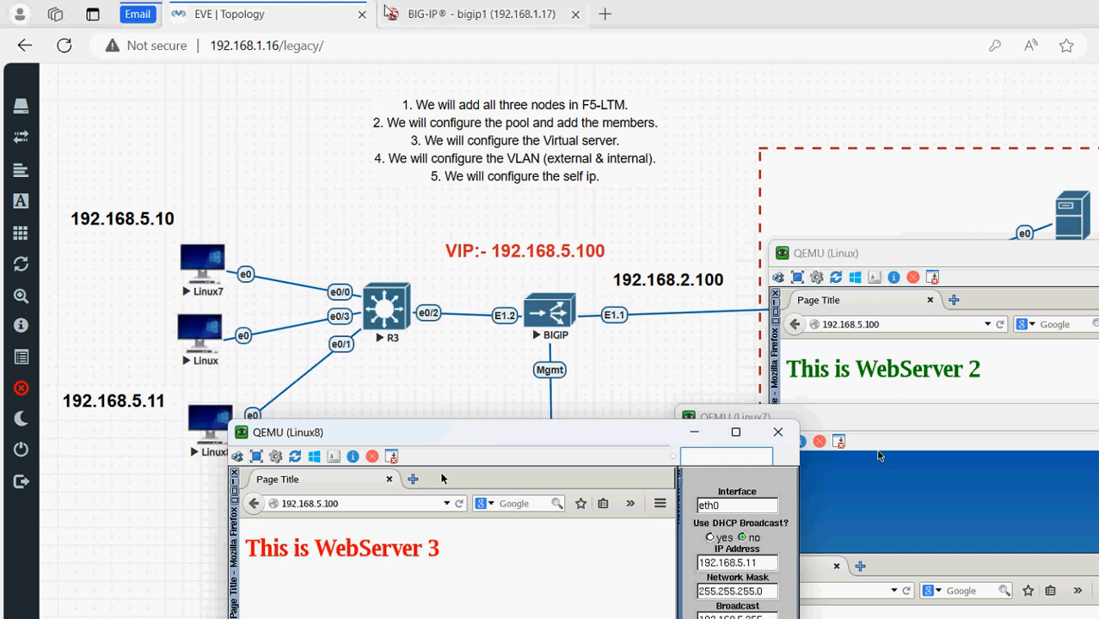
View Local Traffic pool statistics showing Server-1, Server-2 and Server-3 up in WebServer-pool
click(386, 11)
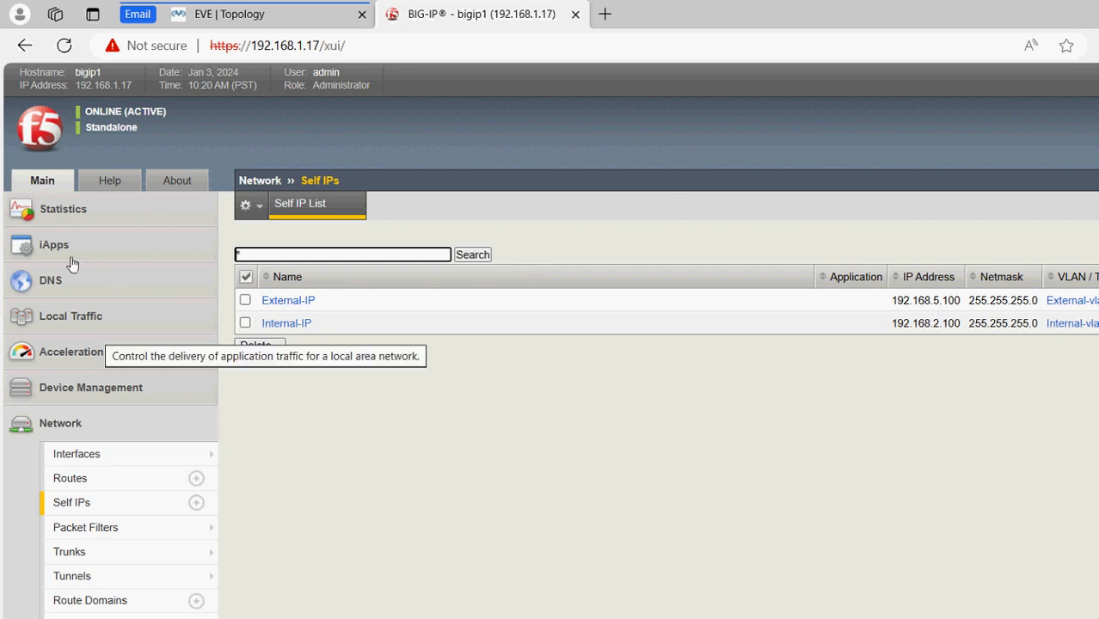
click(96, 315)
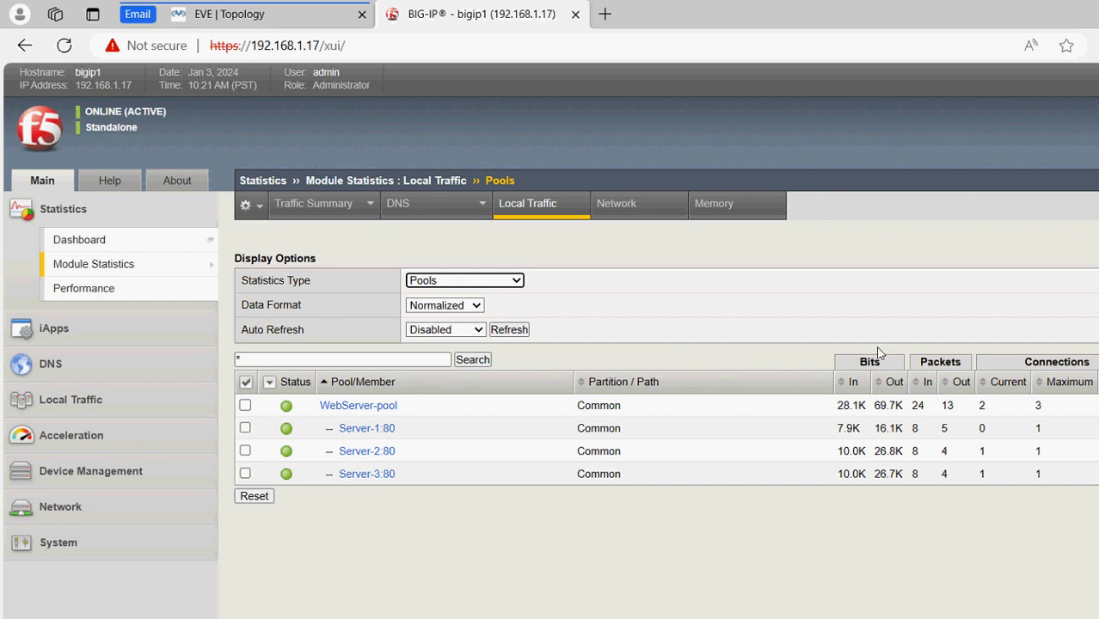
click(888, 327)
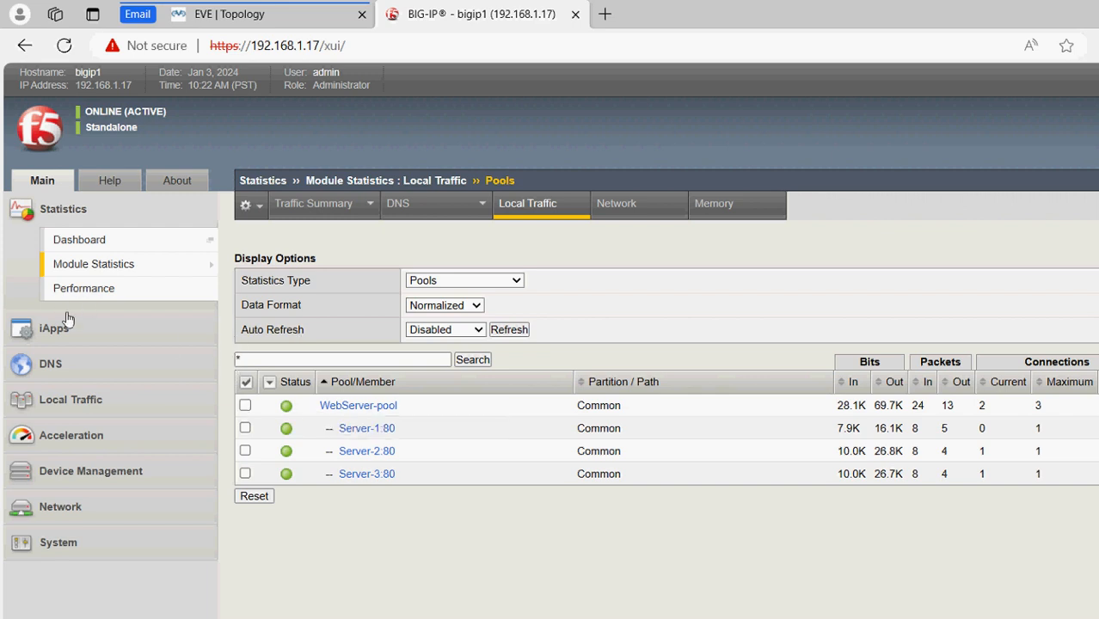
Open the Local Traffic Node List showing Server-1, Server-2 and Server-3 at 192.168.2.90, .91 and .93
click(72, 398)
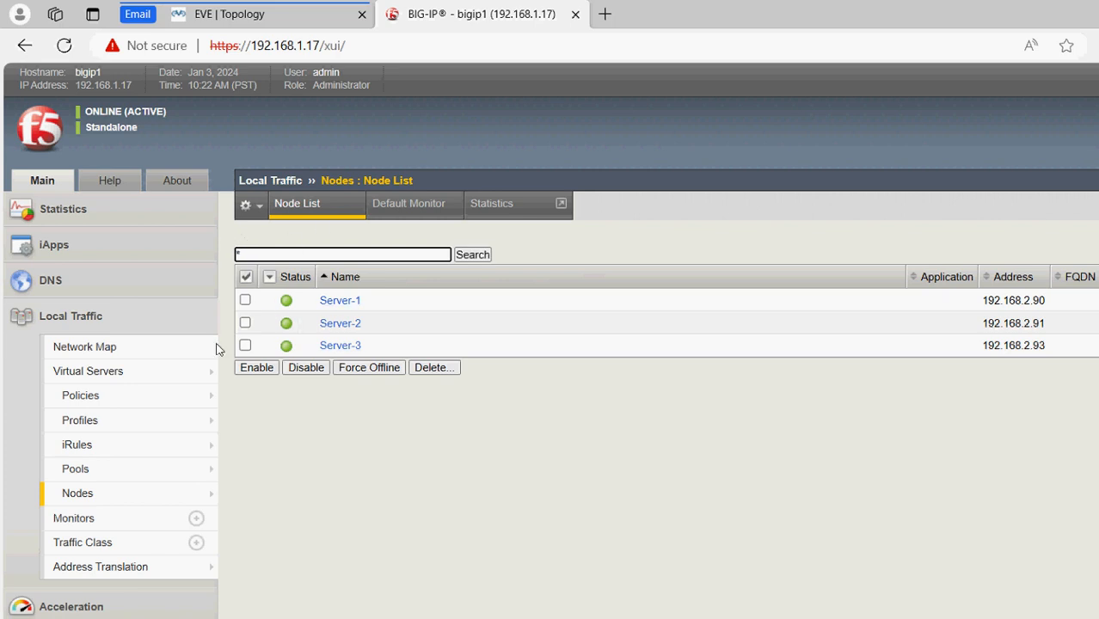
click(239, 24)
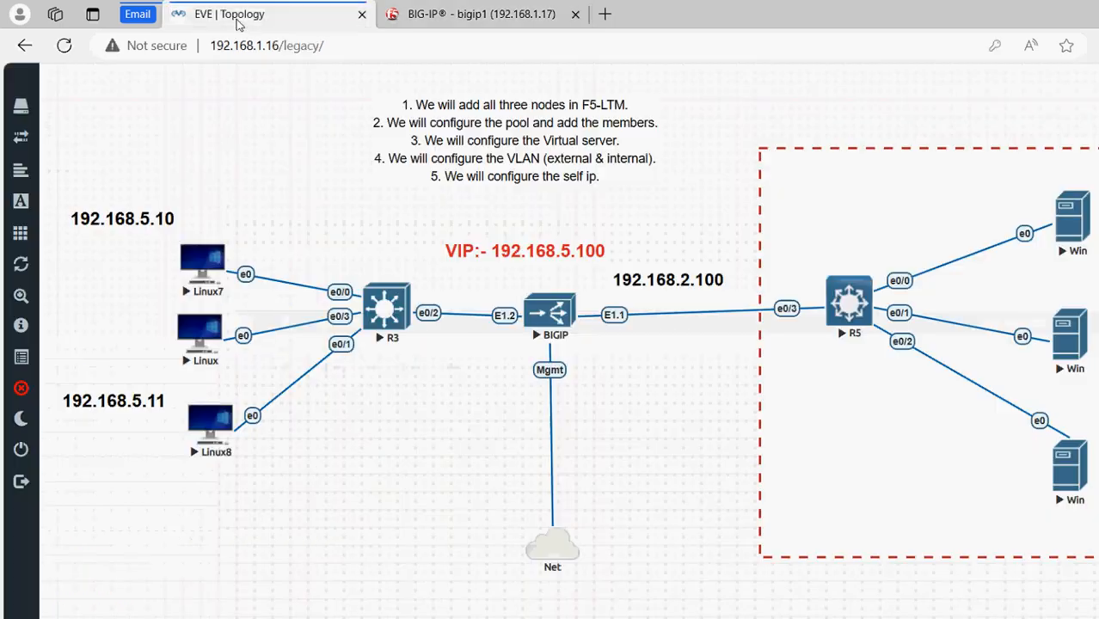
click(397, 21)
Glance at the EVE topology, then return to BIG-IP and reload the Node List statuses
click(258, 24)
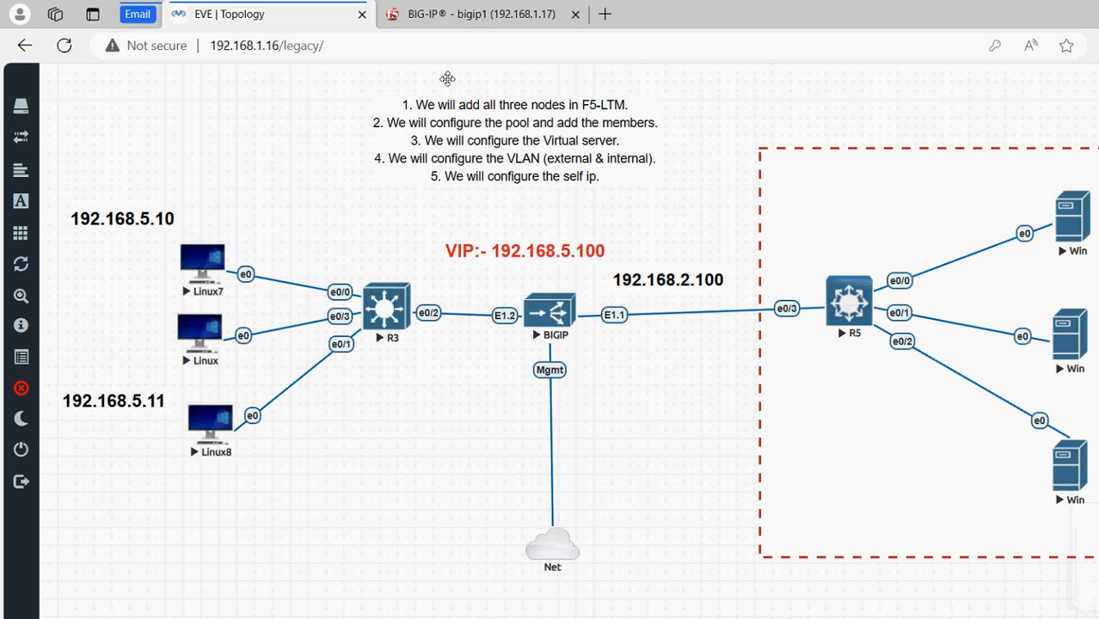
click(400, 14)
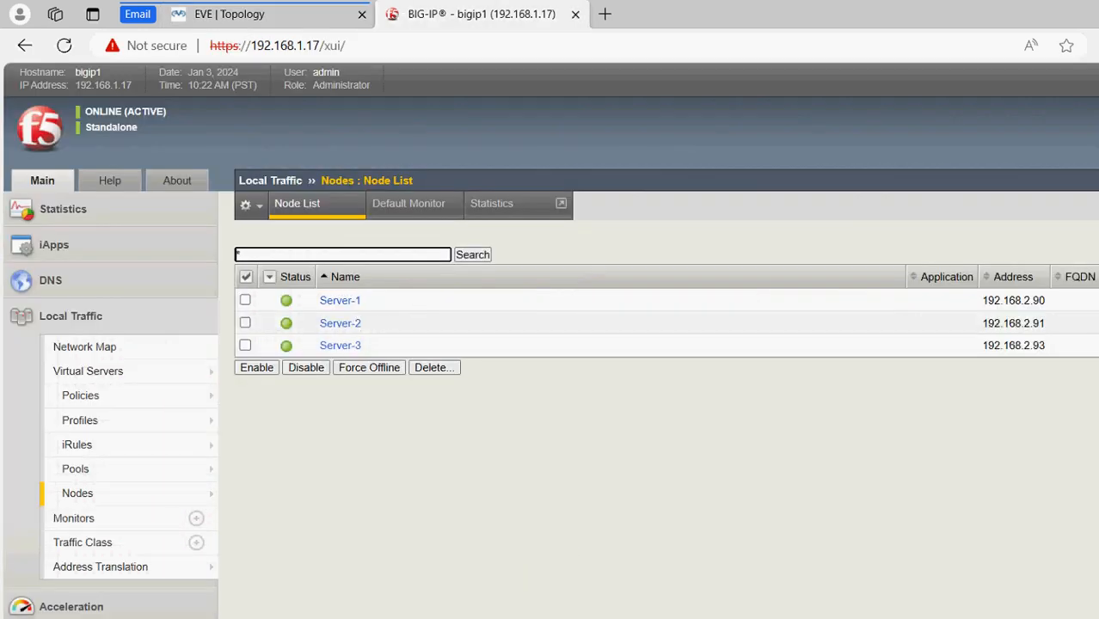
click(64, 45)
click(60, 45)
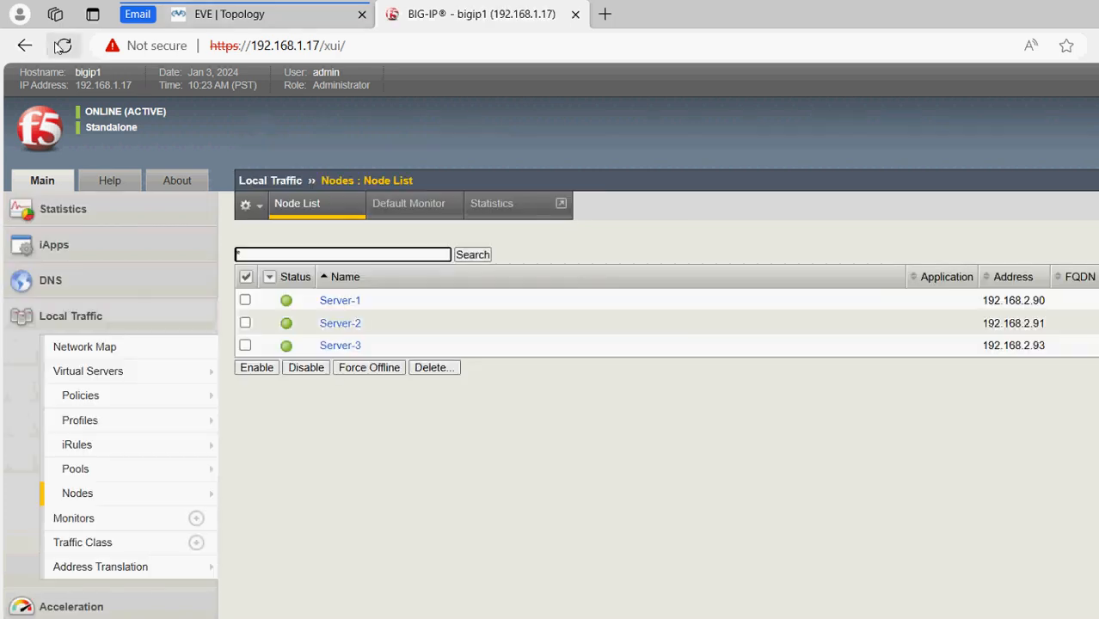
Reload the Node List until Server-3 at 192.168.2.93 shows down, then view the EVE topology
click(60, 46)
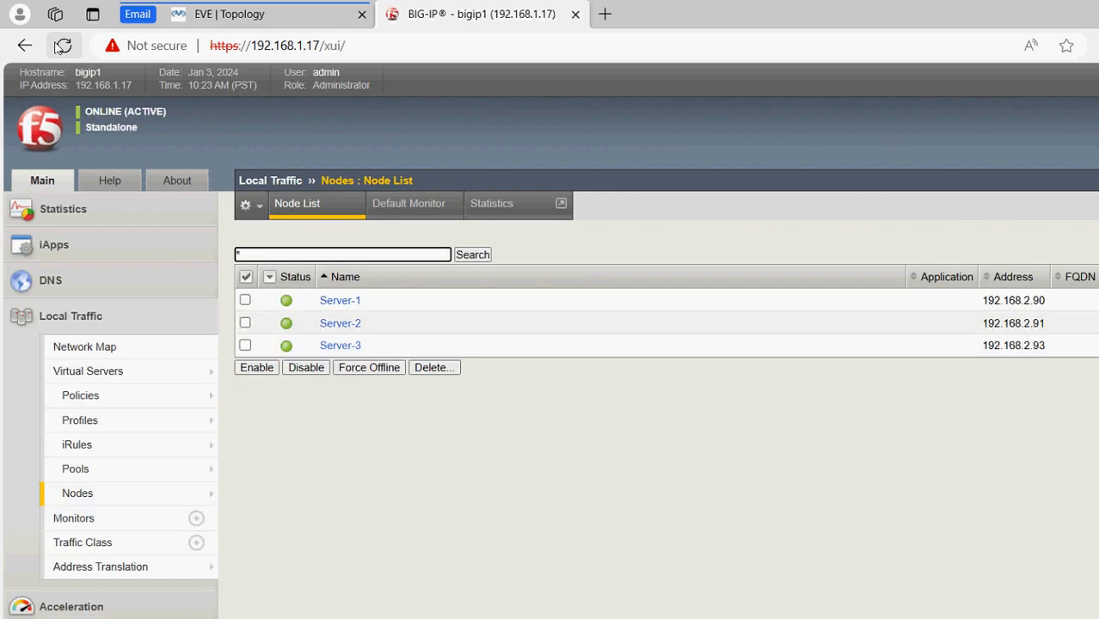
click(60, 46)
click(60, 46)
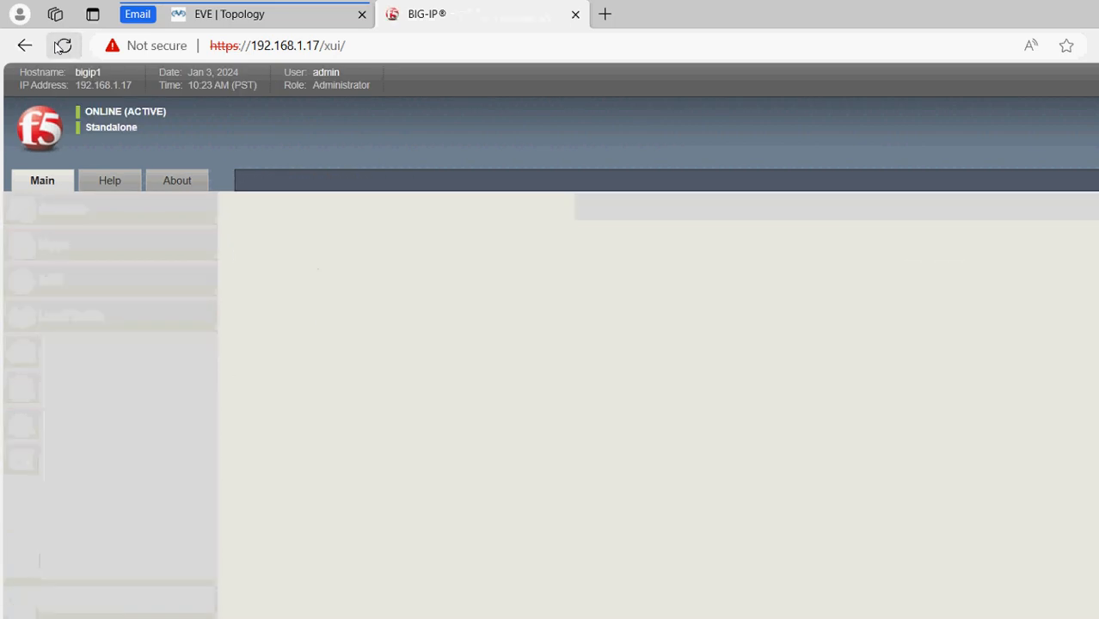
click(61, 46)
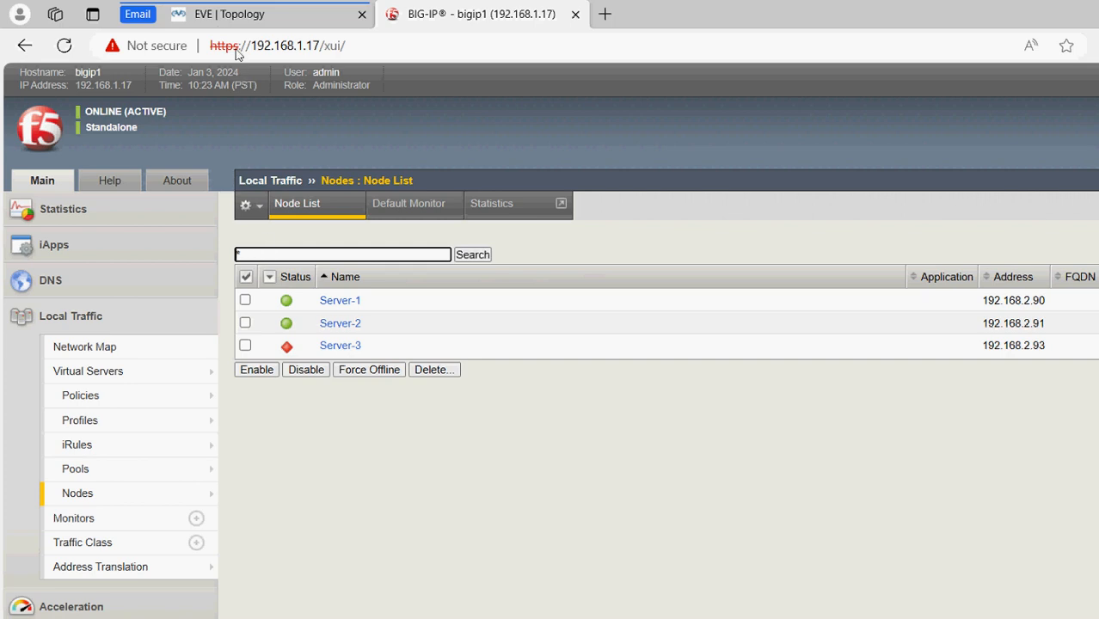
click(249, 15)
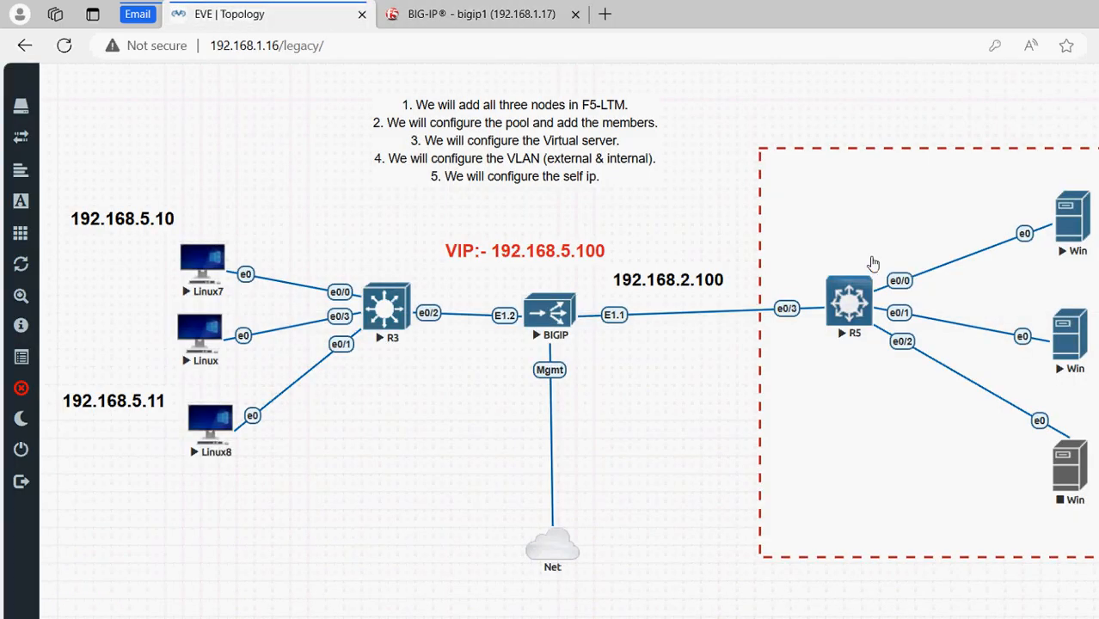